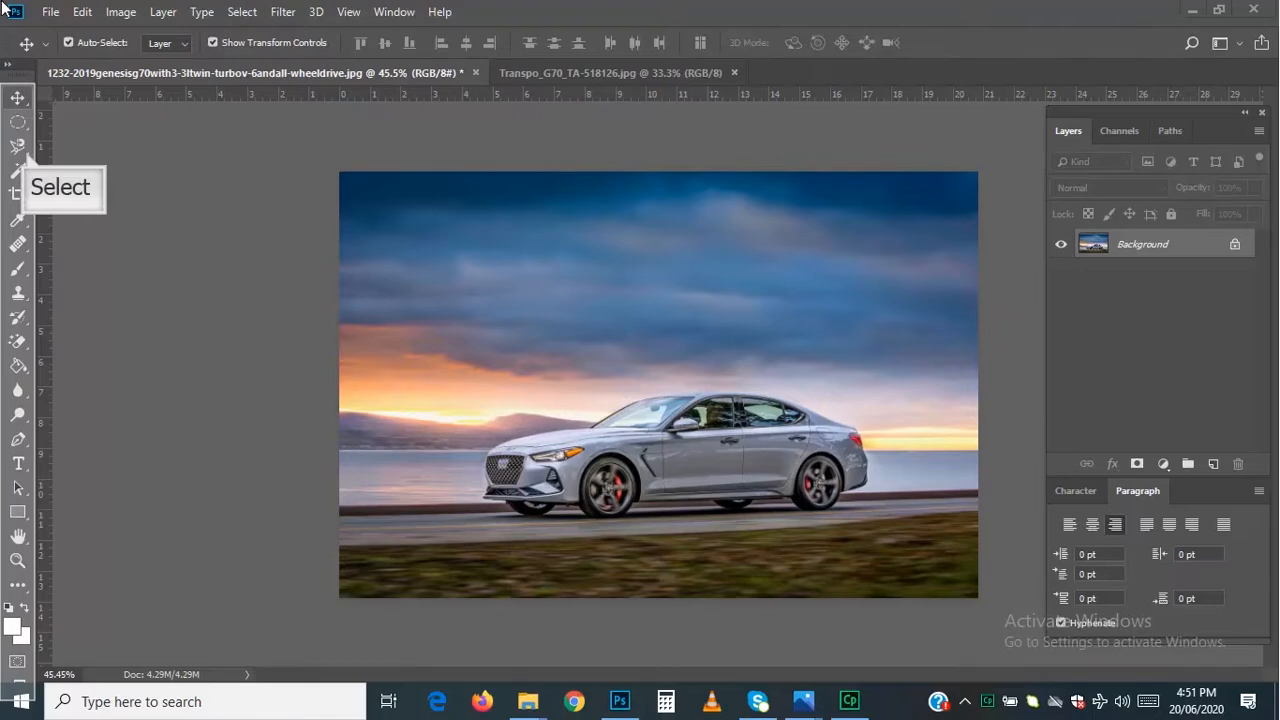
pyautogui.click(28, 157)
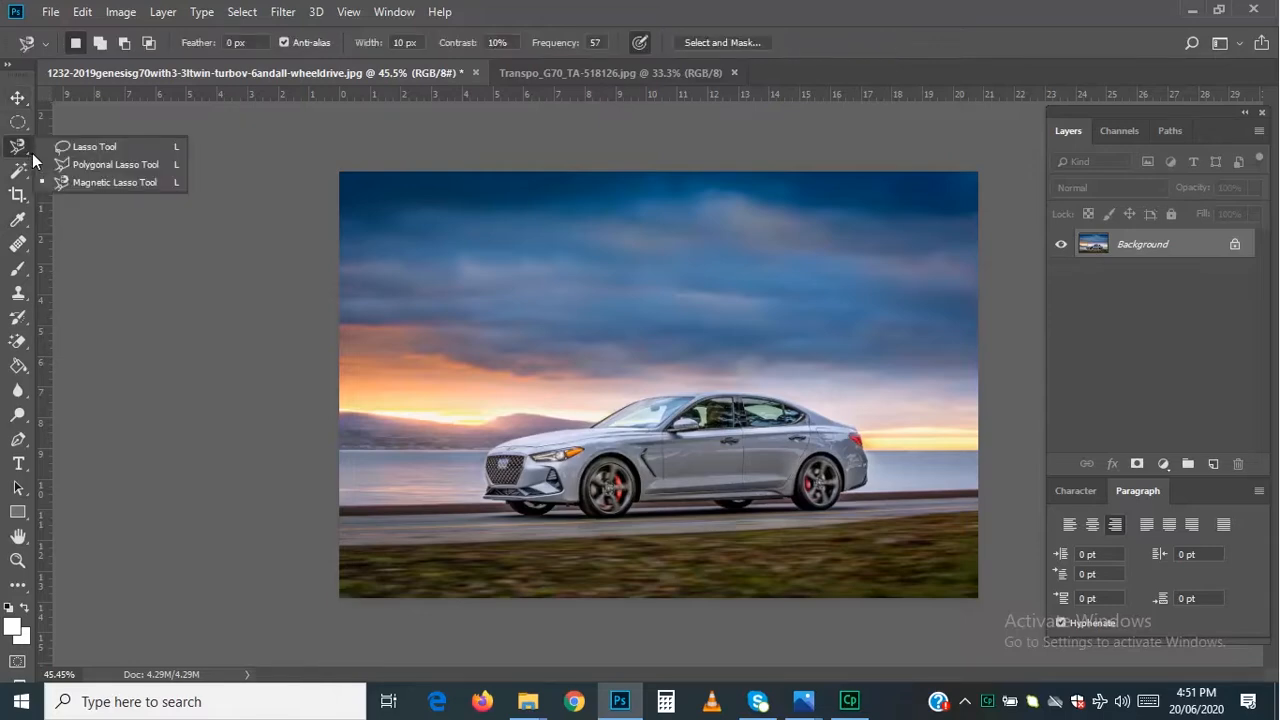
pyautogui.click(105, 182)
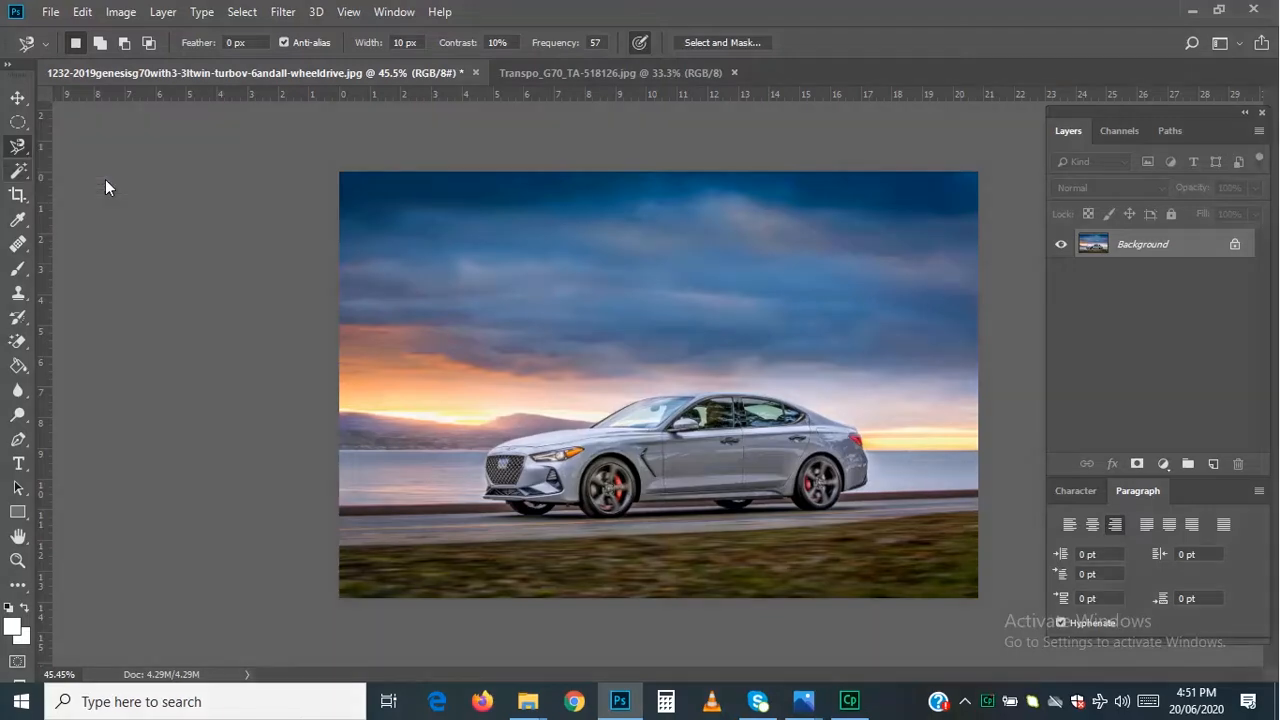
pyautogui.click(31, 174)
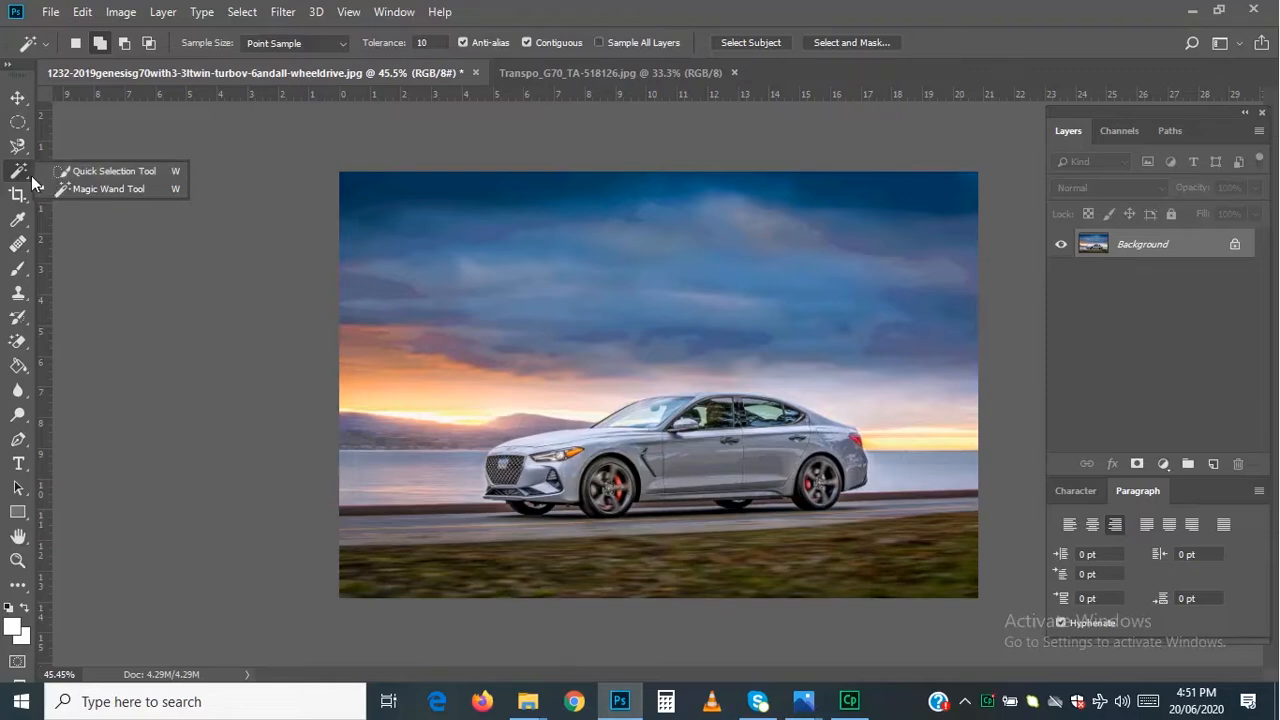
pyautogui.click(47, 188)
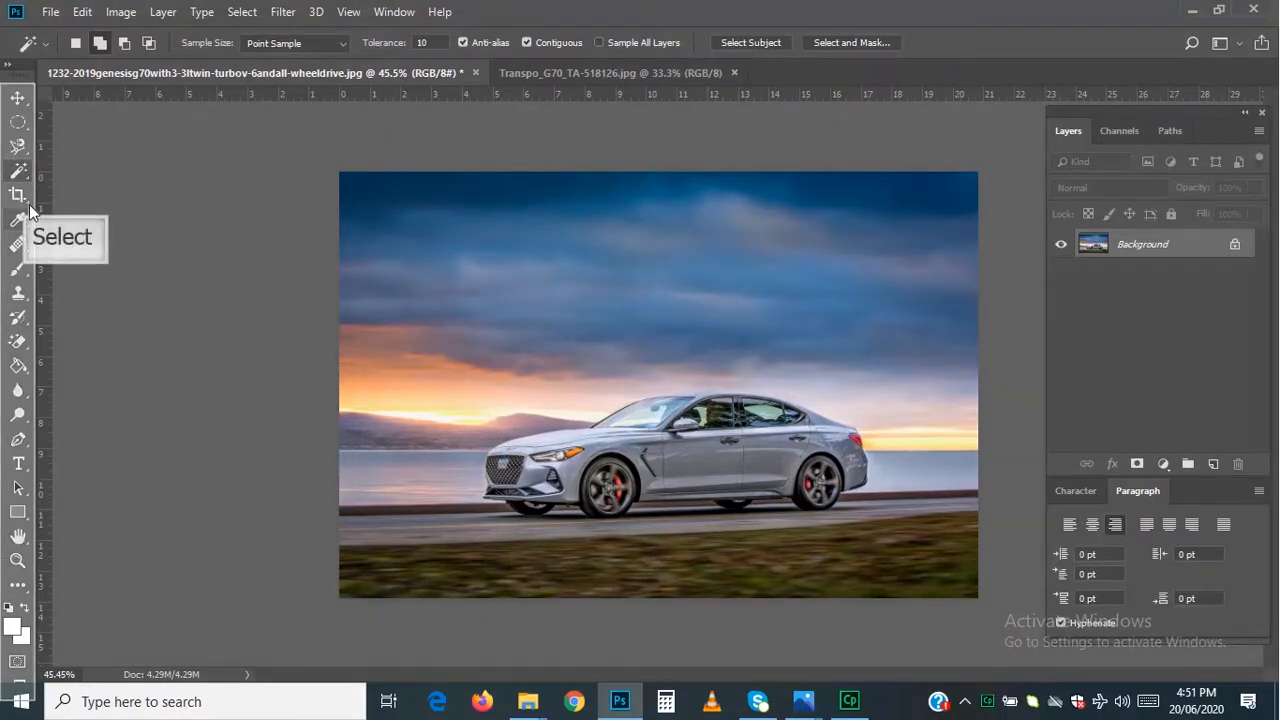
pyautogui.click(33, 200)
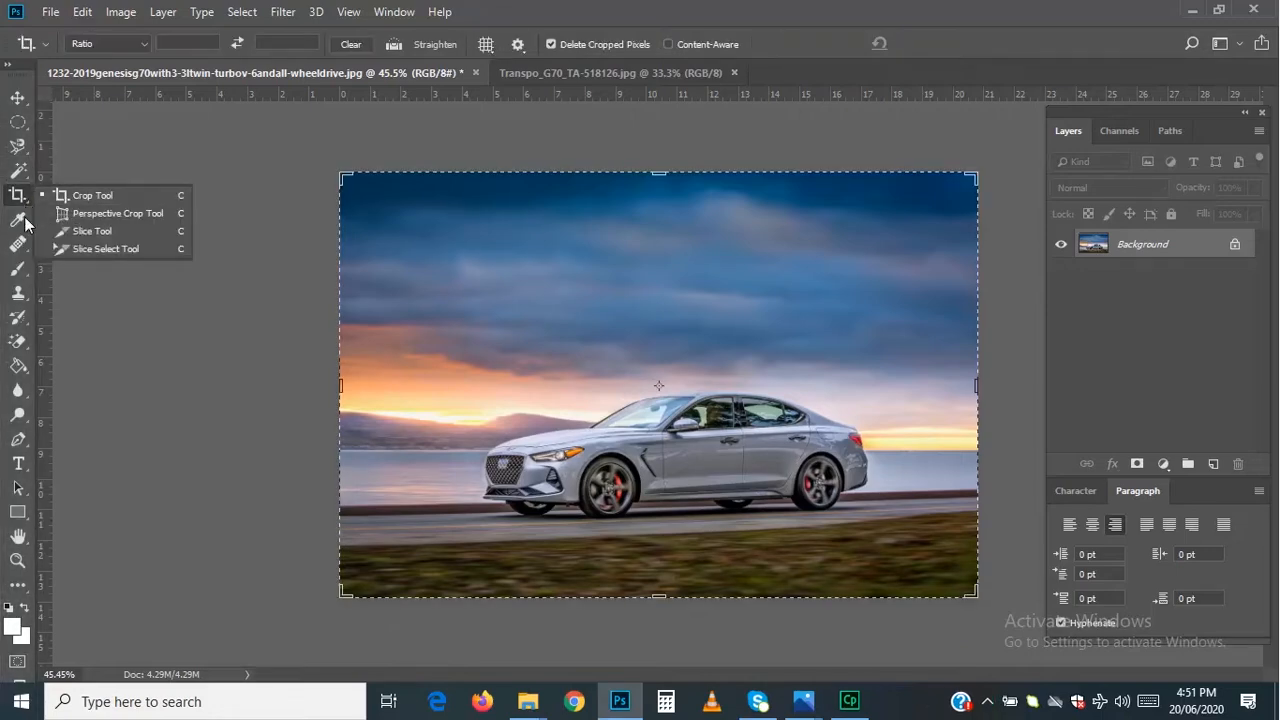
pyautogui.click(22, 347)
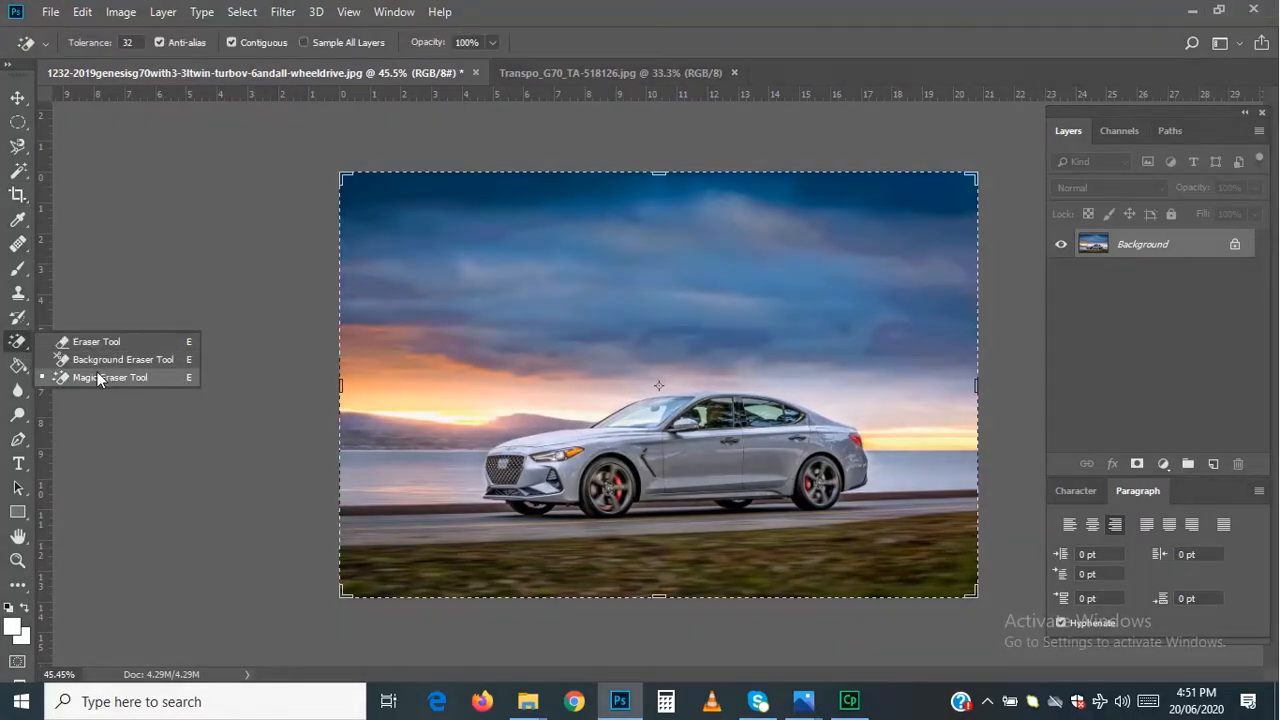
pyautogui.click(97, 377)
pyautogui.click(29, 347)
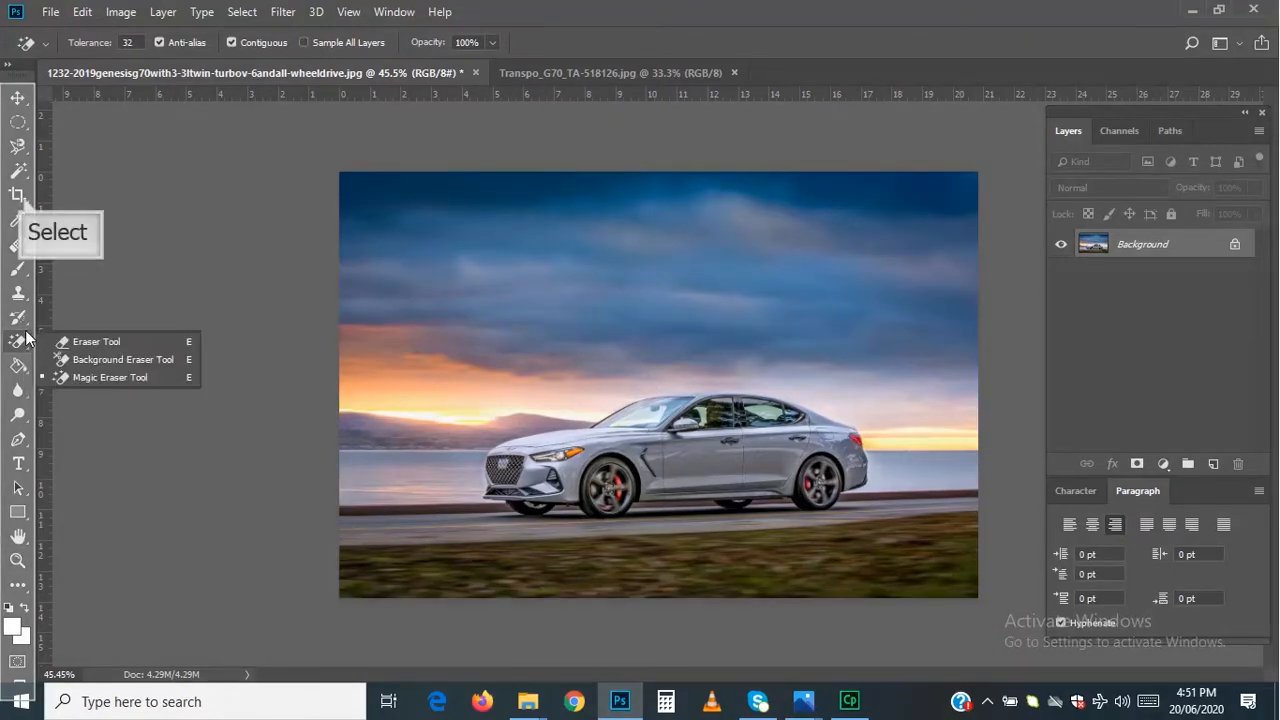
# Activate the Crop tool and apply a crop with the frame covering the whole photo.
pyautogui.click(25, 200)
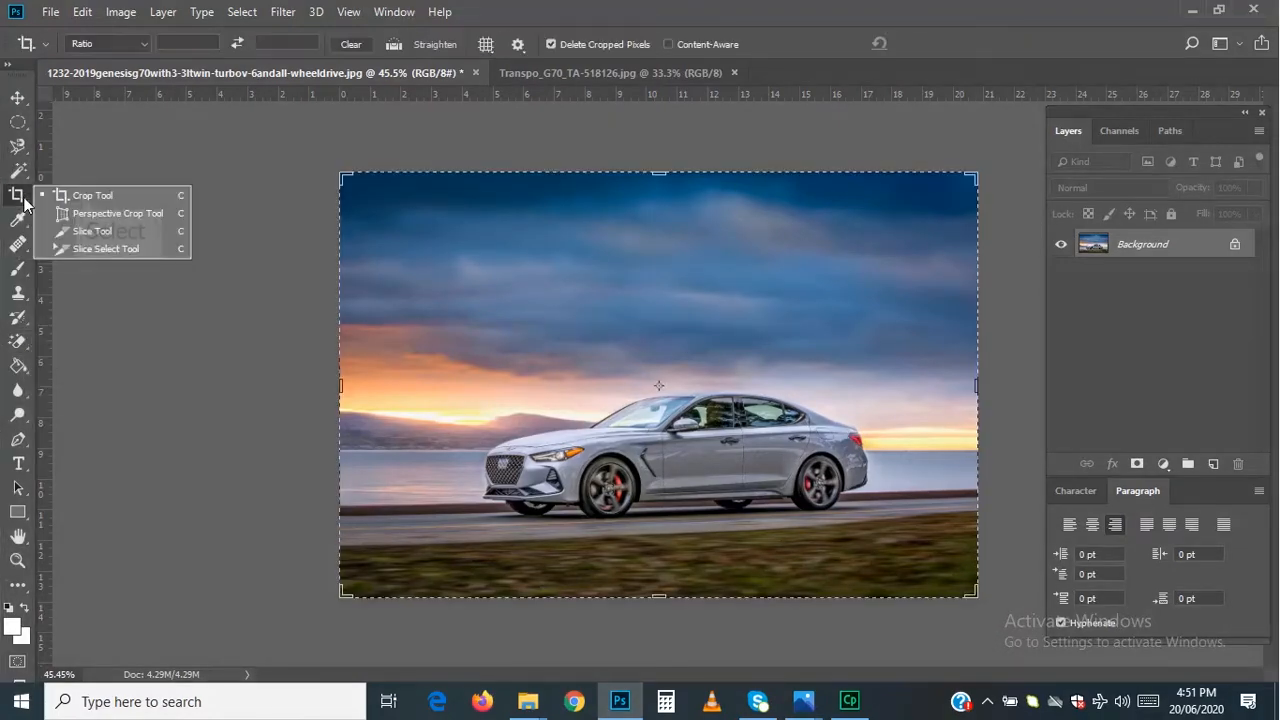
pyautogui.click(82, 197)
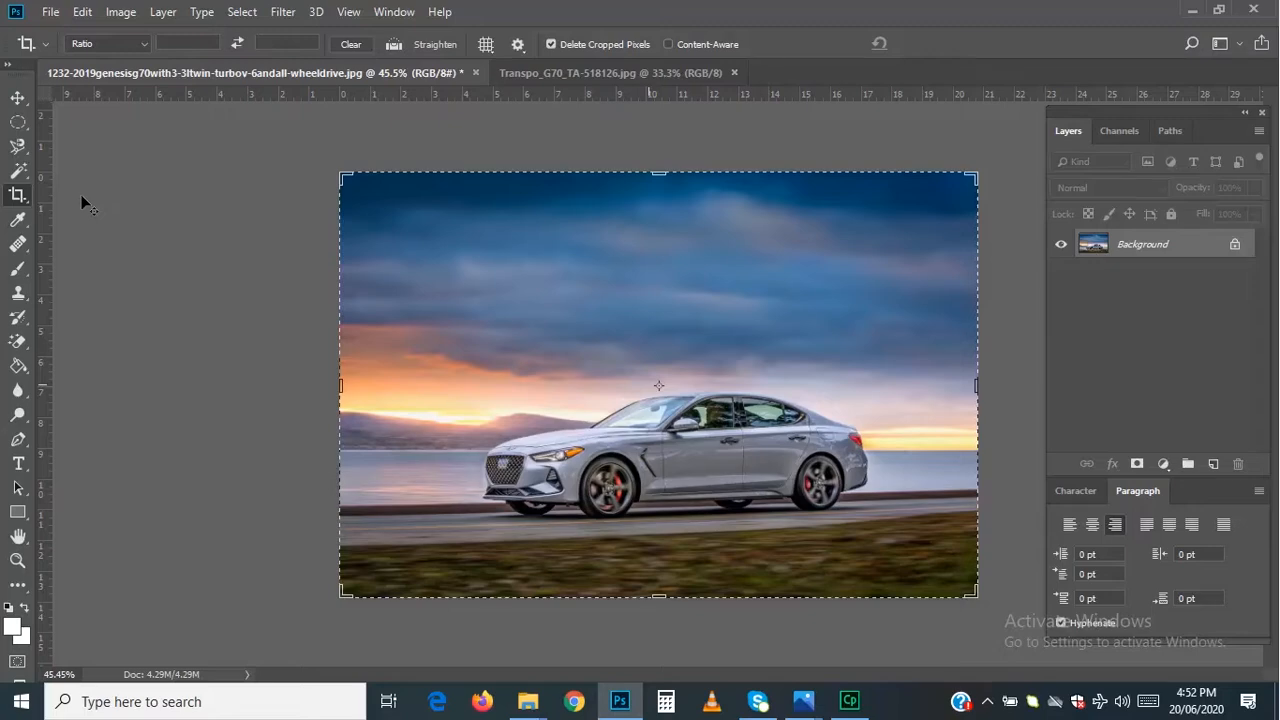
pyautogui.click(650, 386)
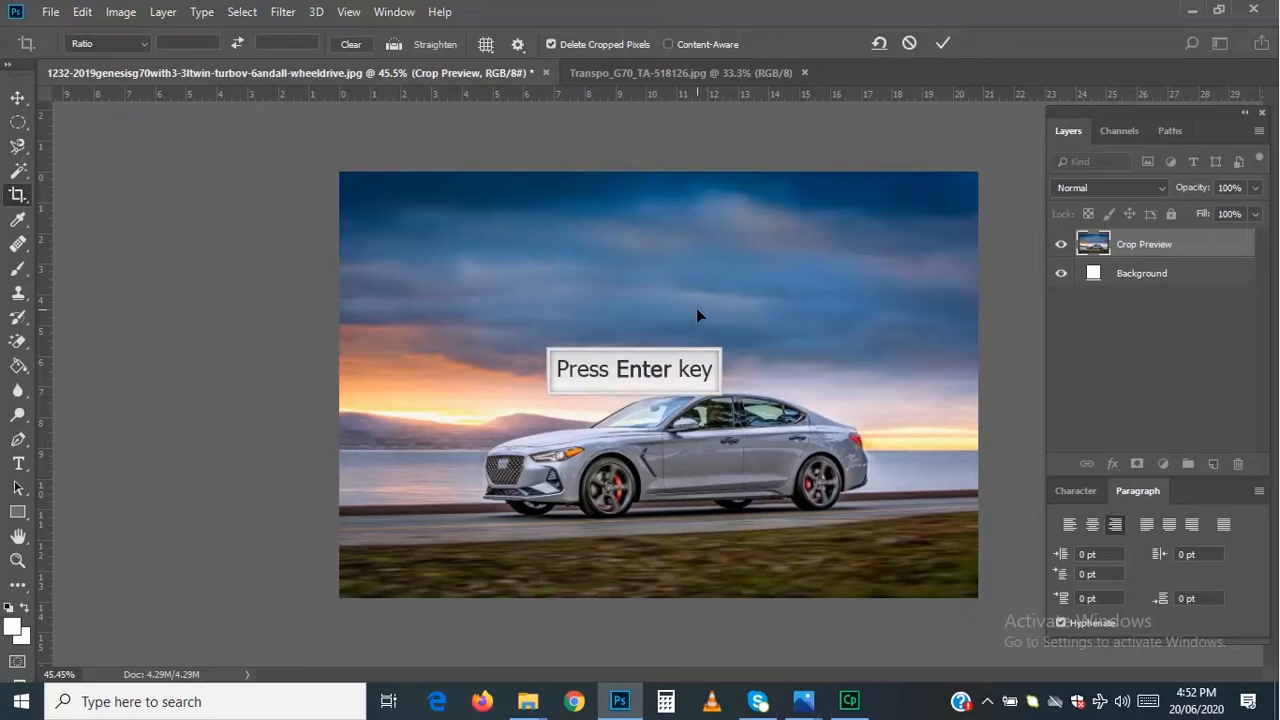
pyautogui.press('Return')
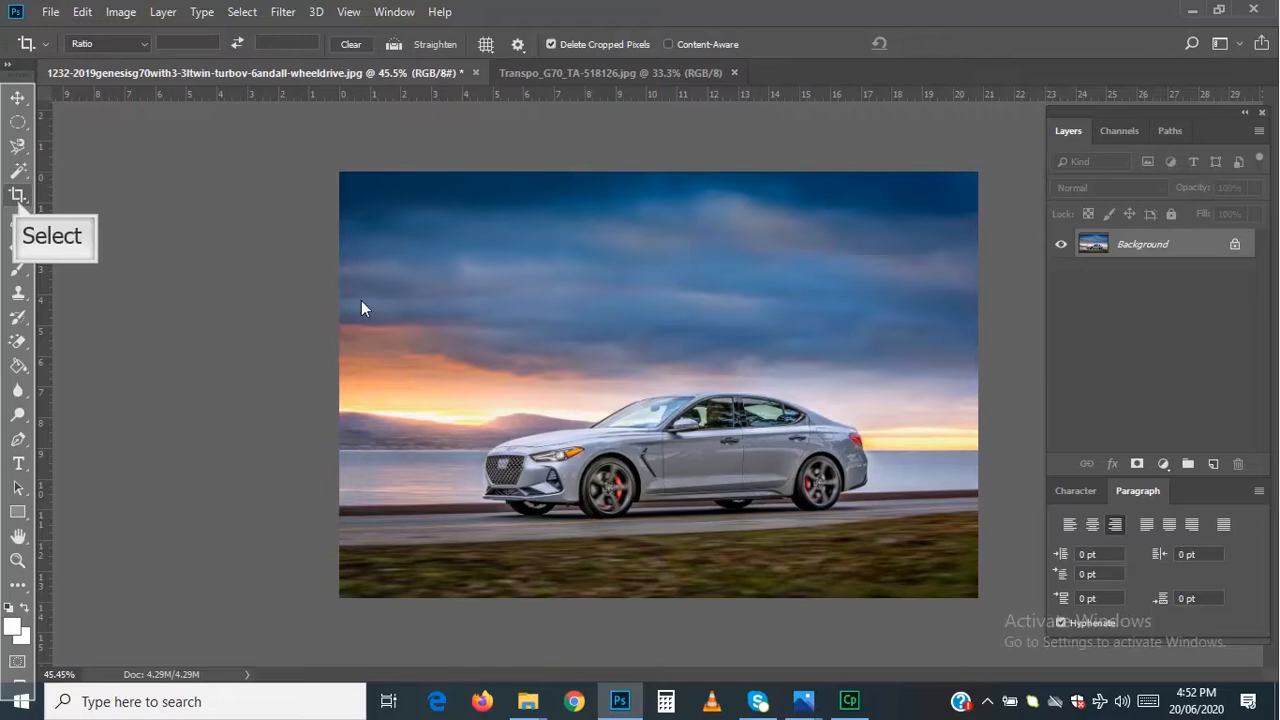
# Crop the photo tightly around the whole car, cutting away most of the sky and grass, and undo the crop.
pyautogui.click(20, 200)
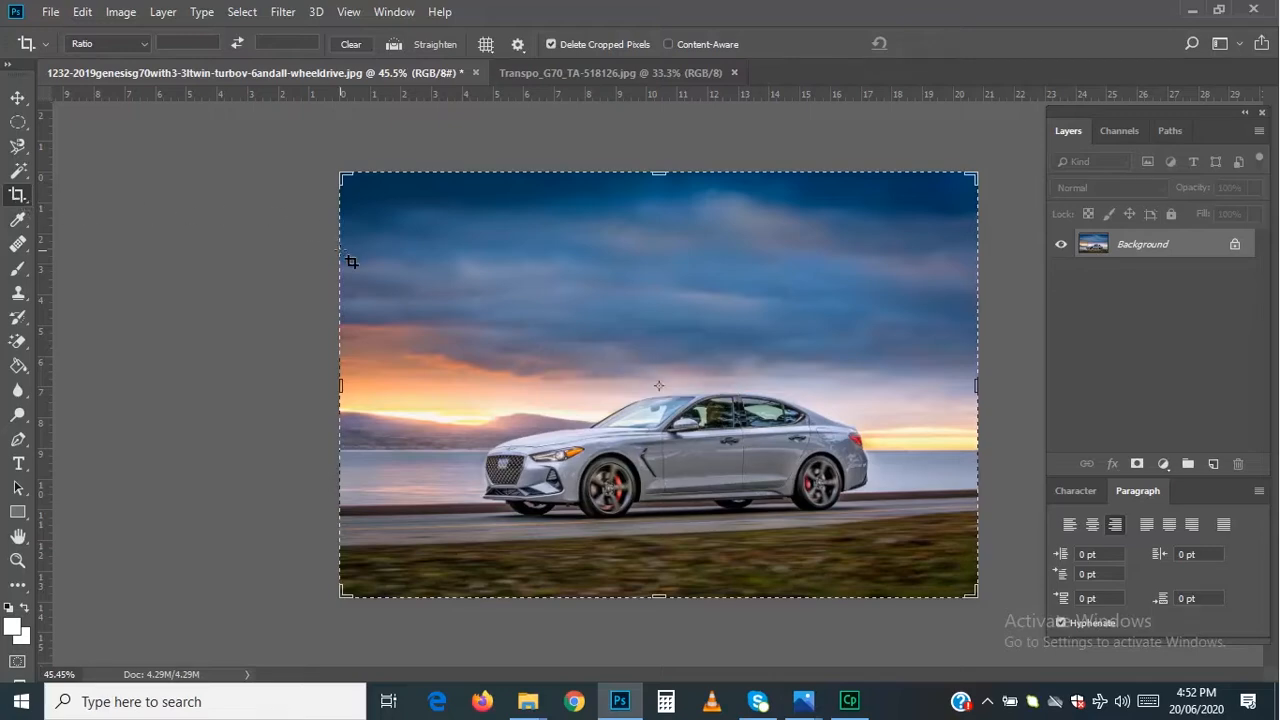
pyautogui.press('Escape')
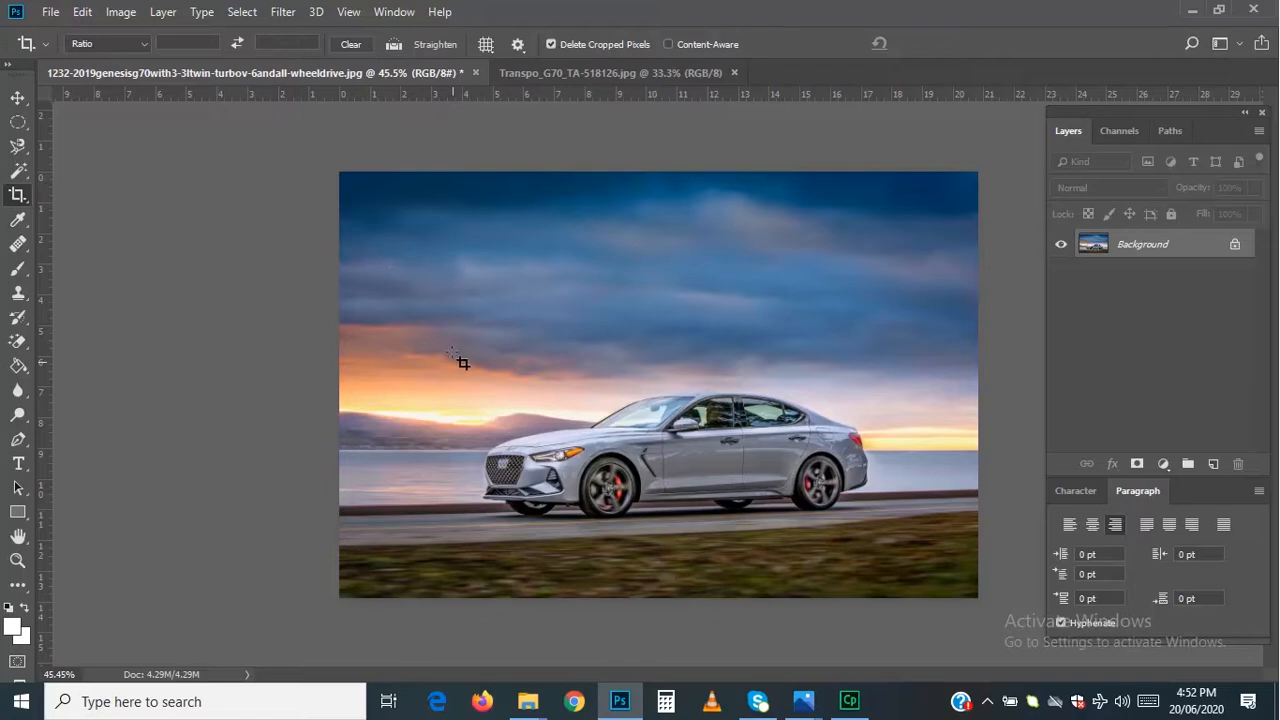
pyautogui.moveTo(452, 360); pyautogui.dragTo(894, 539)
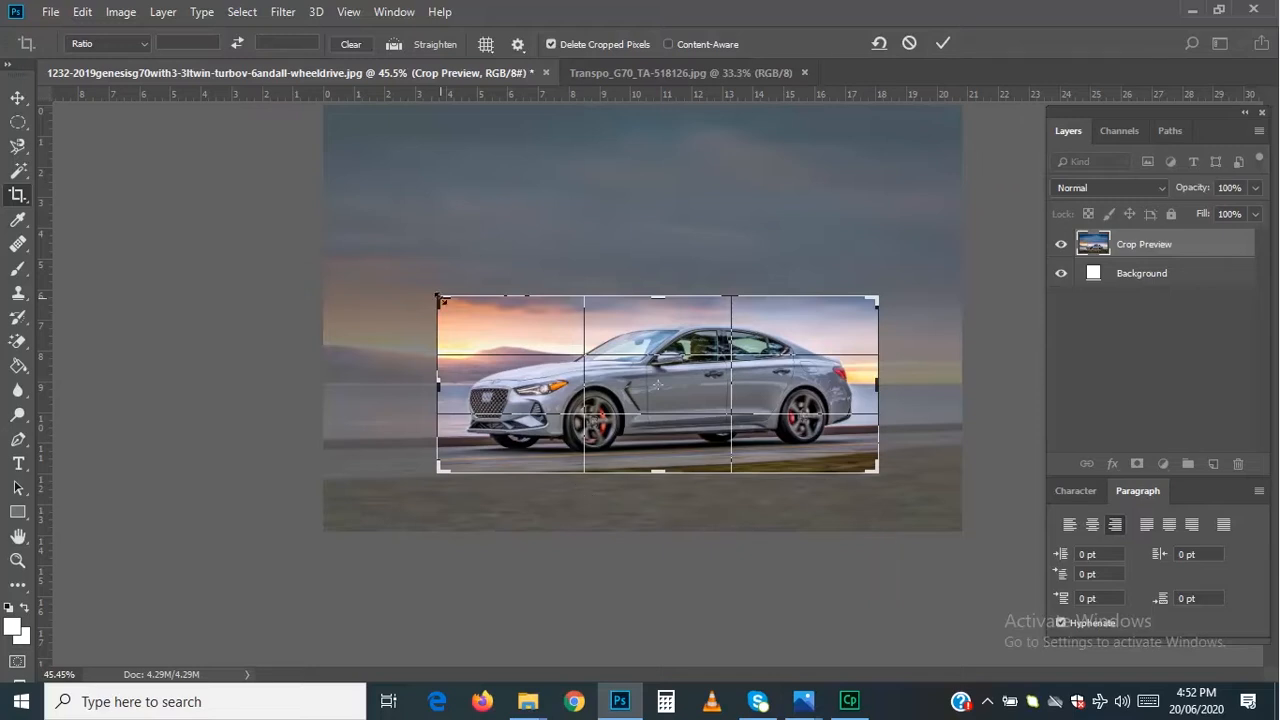
pyautogui.moveTo(440, 298)
pyautogui.mouseDown()
pyautogui.moveTo(491, 308)
pyautogui.moveTo(455, 316)
pyautogui.mouseUp()
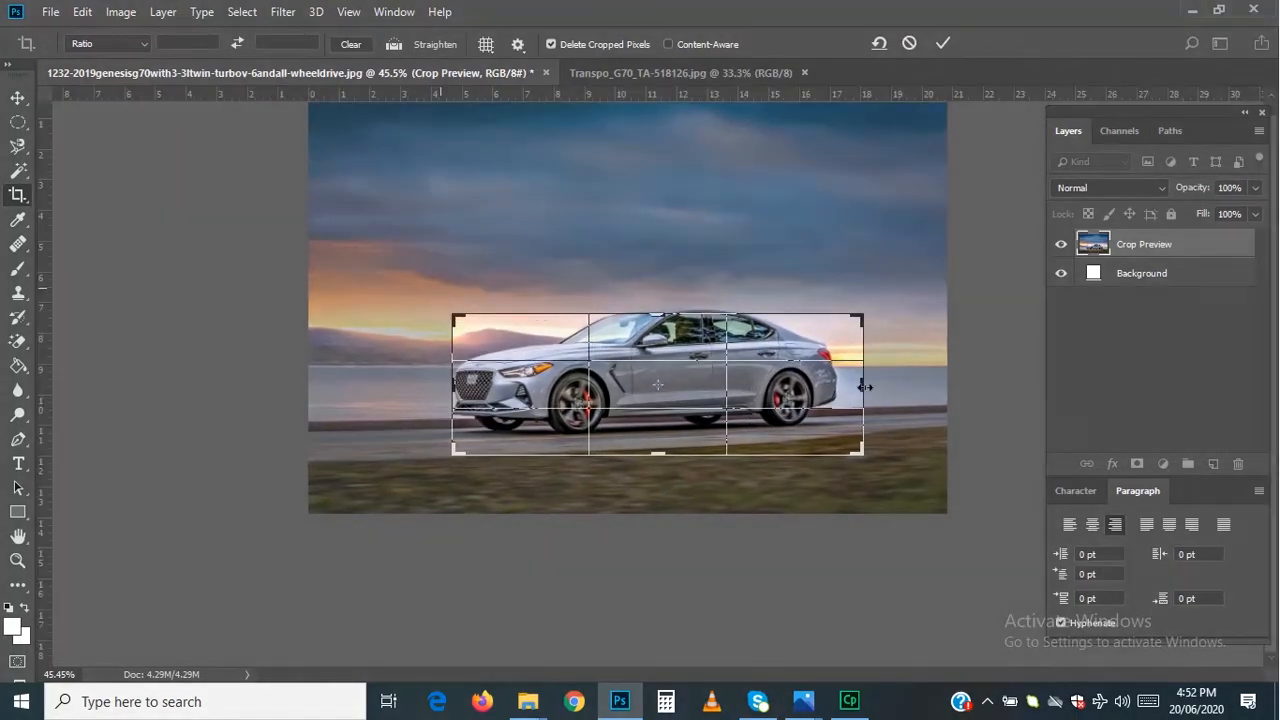
pyautogui.moveTo(865, 387); pyautogui.dragTo(849, 387)
pyautogui.moveTo(664, 316); pyautogui.dragTo(663, 304)
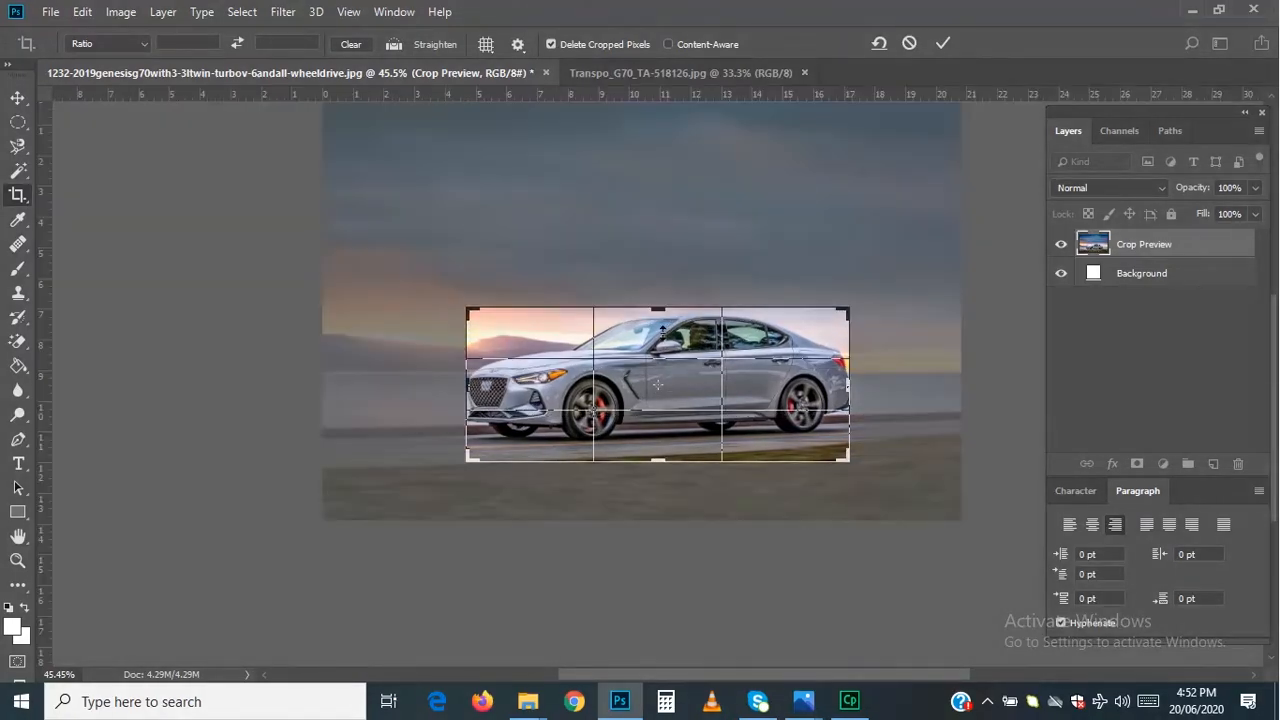
pyautogui.moveTo(662, 465); pyautogui.dragTo(659, 456)
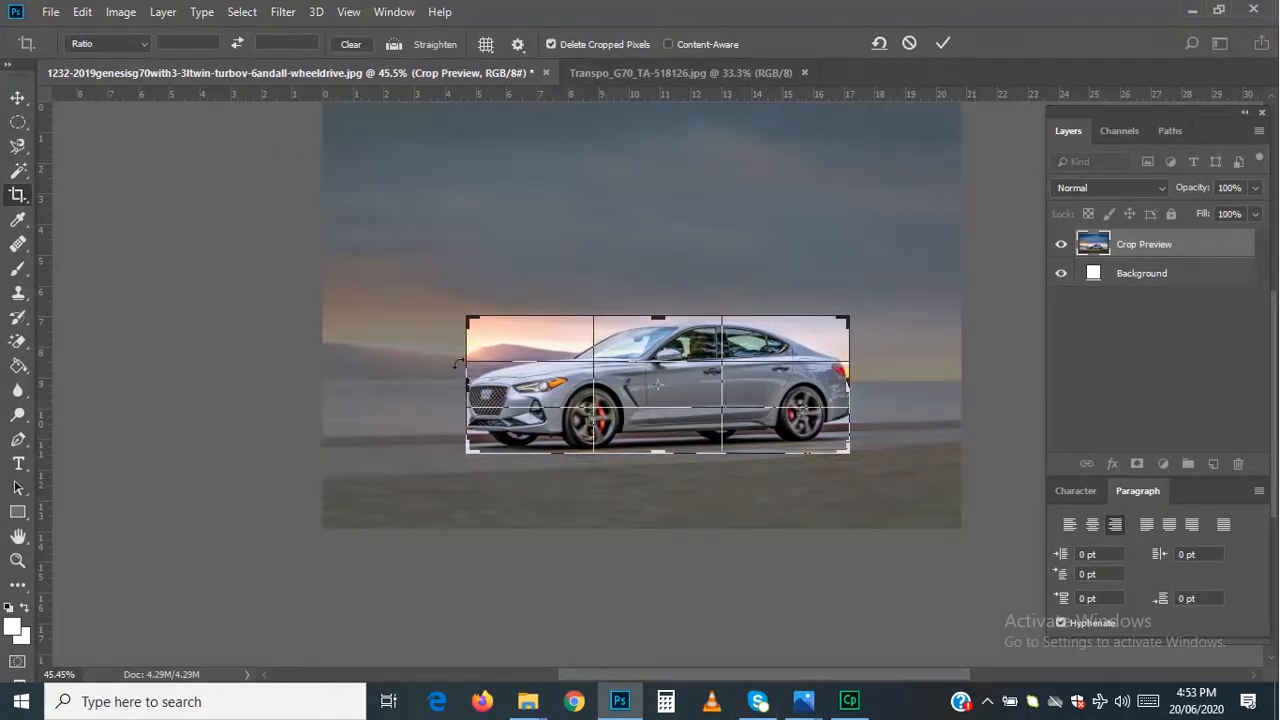
pyautogui.moveTo(450, 312); pyautogui.dragTo(476, 324)
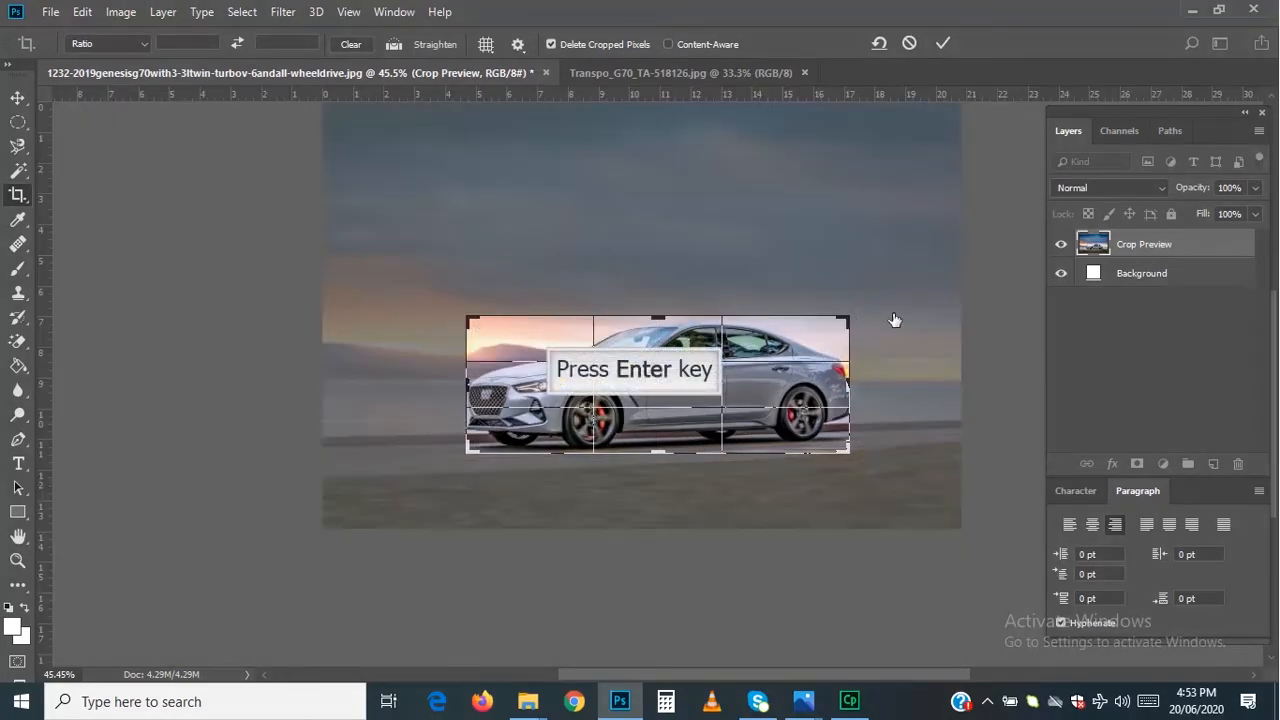
pyautogui.press('Return')
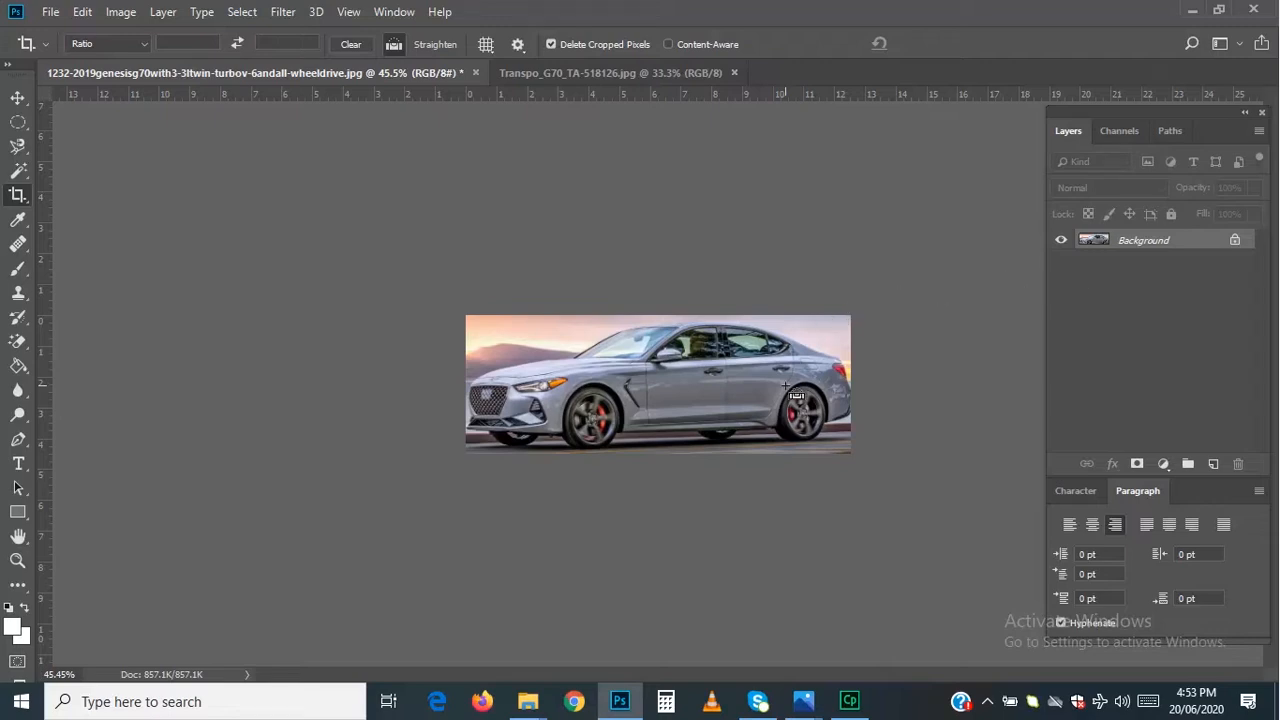
pyautogui.hotkey('ctrl', 'z')
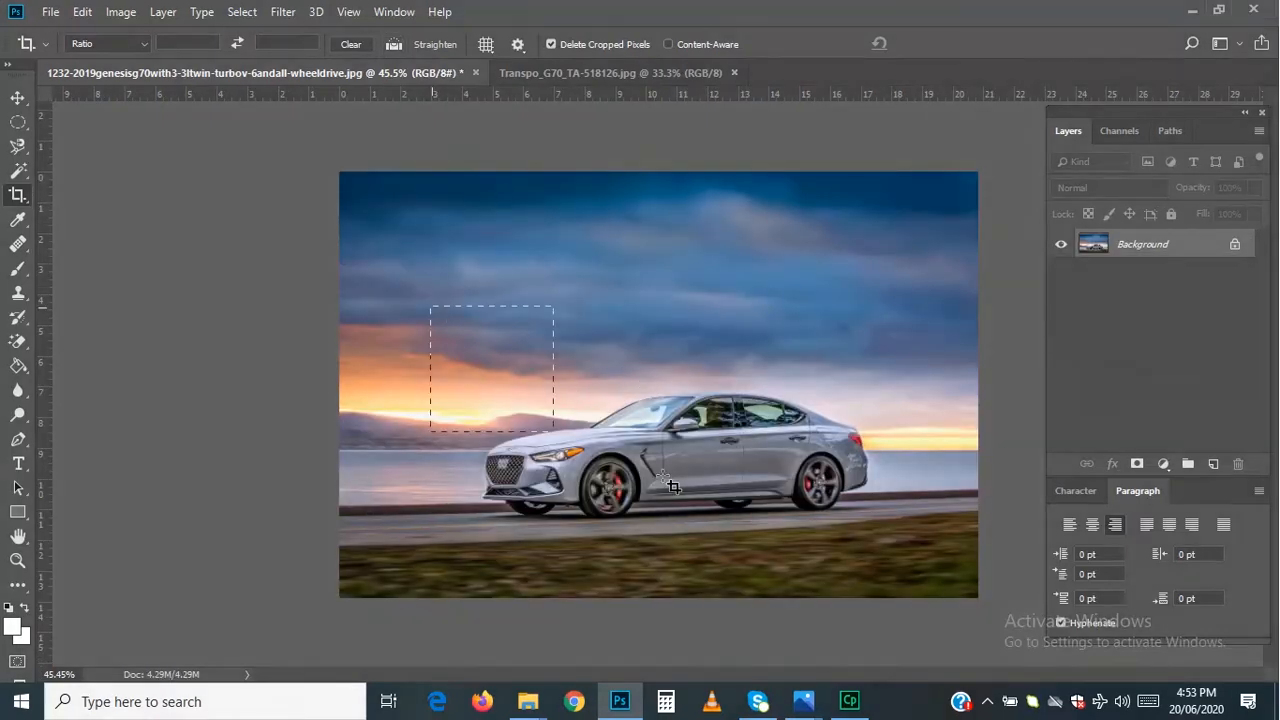
# Crop to a region over the sky and front of the car with the image rotated clockwise, and undo the crop.
pyautogui.moveTo(430, 305); pyautogui.dragTo(806, 473)
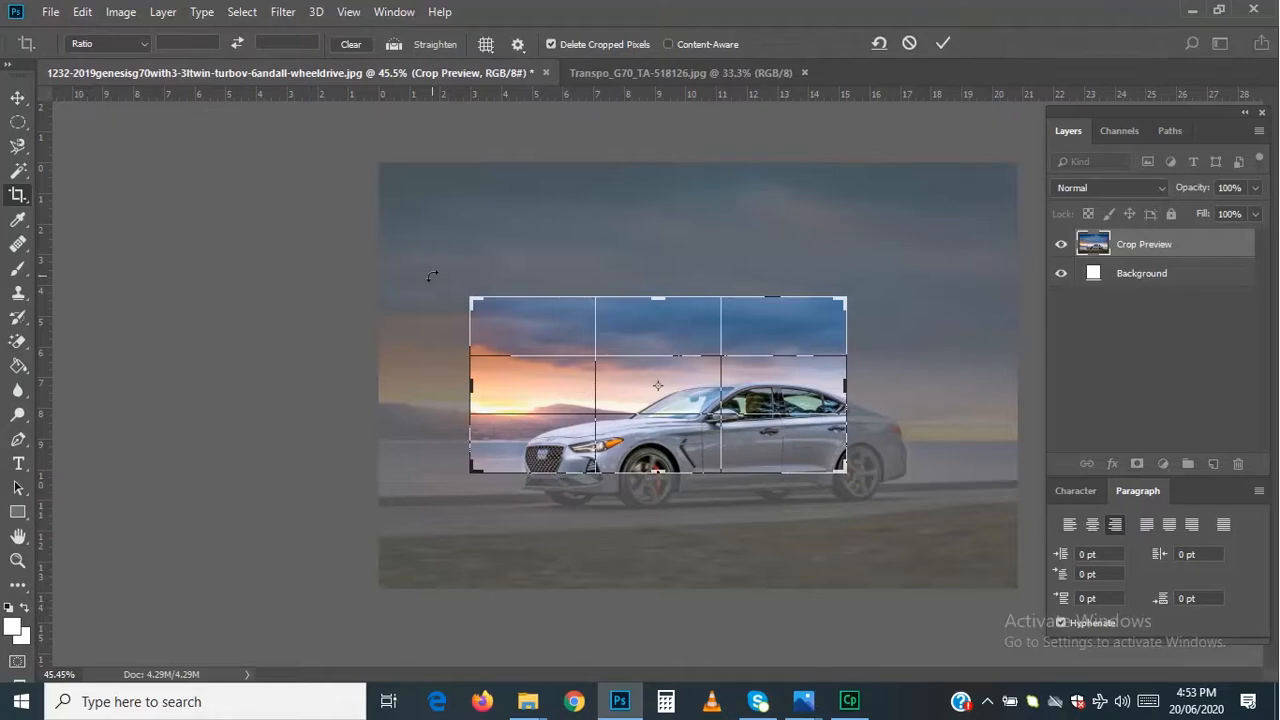
pyautogui.moveTo(432, 275); pyautogui.dragTo(543, 181)
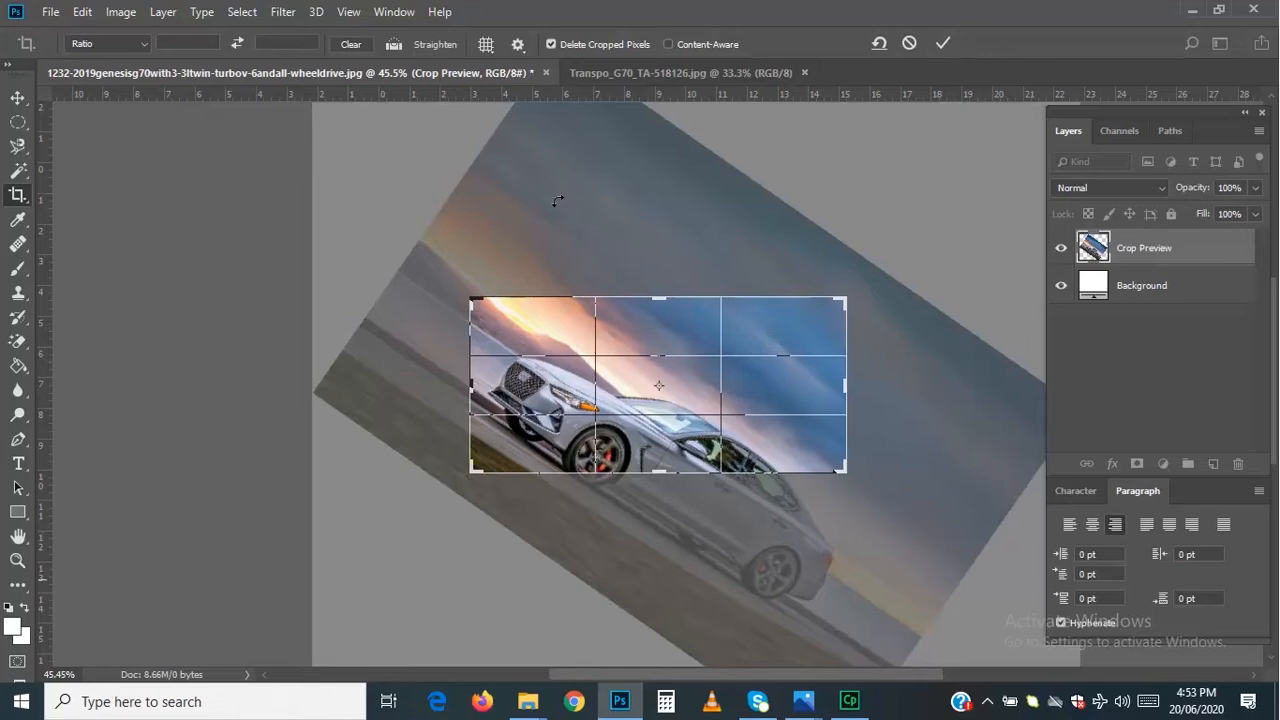
pyautogui.moveTo(557, 201); pyautogui.dragTo(498, 206)
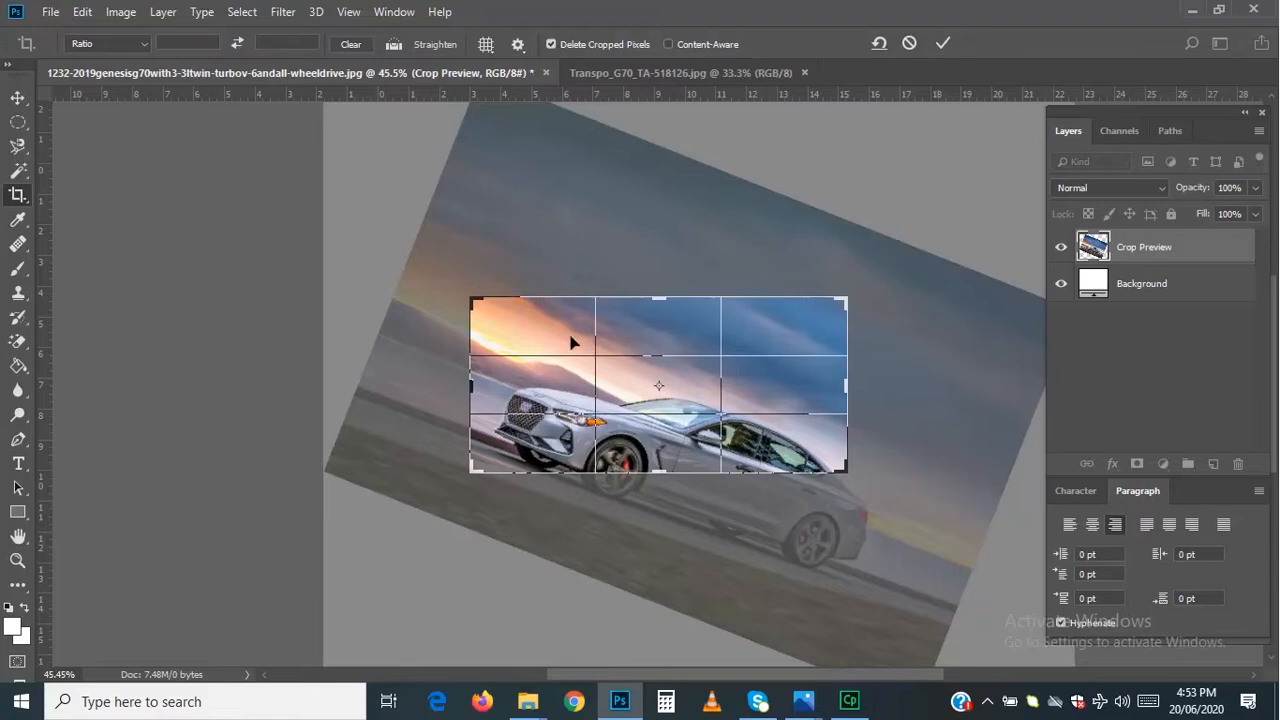
pyautogui.press('Return')
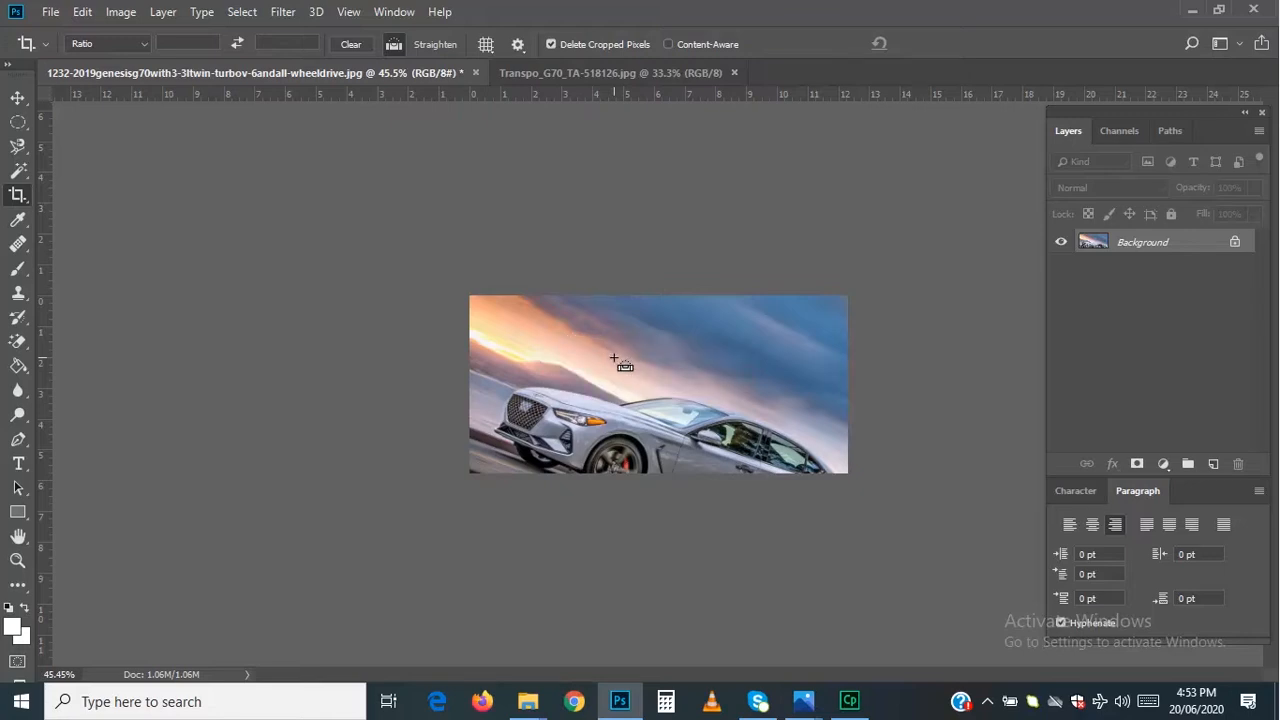
pyautogui.hotkey('ctrl', 'z')
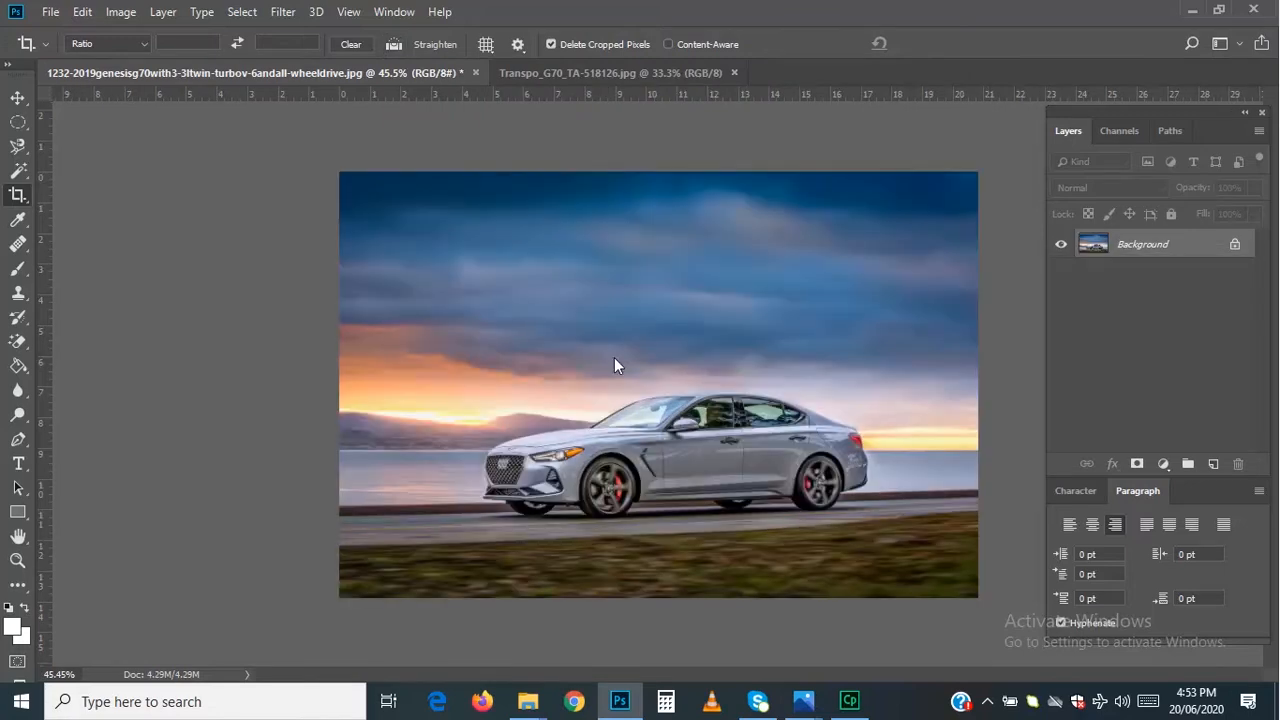
# Draw a Perspective Crop frame of about 12 by 7 inches and position it over the car.
pyautogui.rightClick(30, 205)
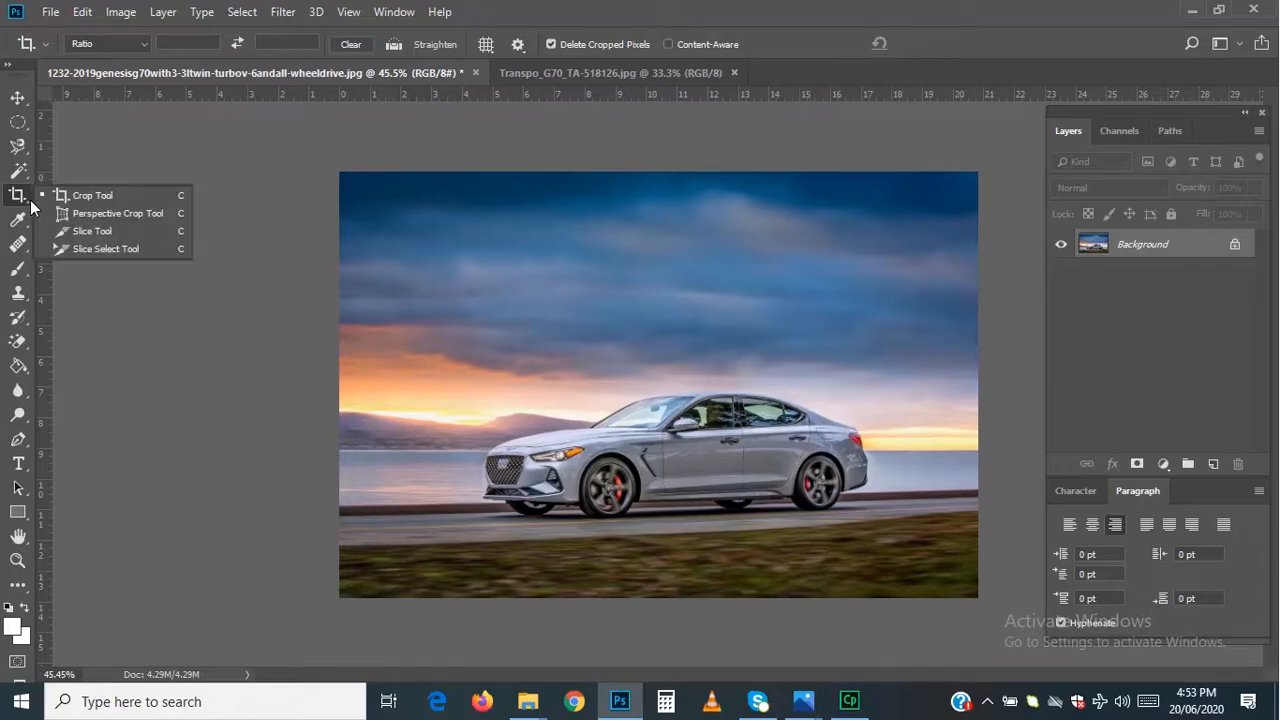
pyautogui.click(78, 214)
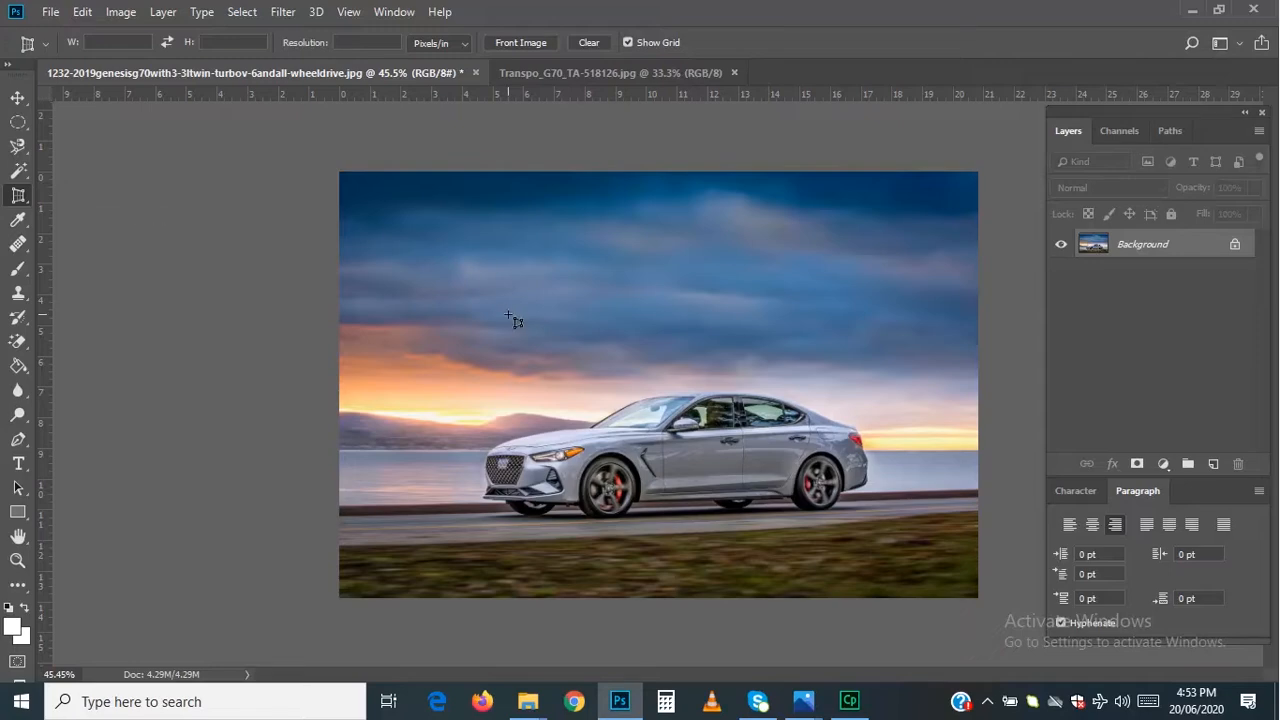
pyautogui.moveTo(508, 316); pyautogui.dragTo(867, 527)
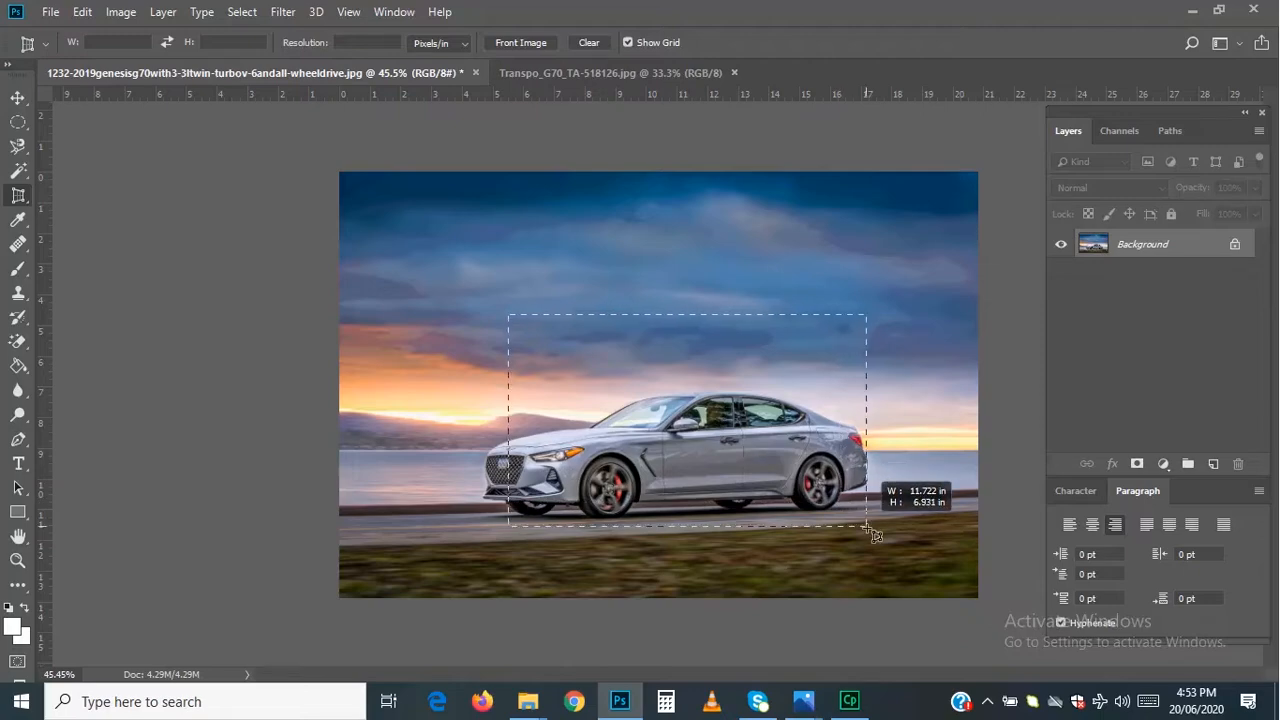
pyautogui.moveTo(867, 527); pyautogui.dragTo(867, 527)
pyautogui.moveTo(455, 345); pyautogui.dragTo(462, 313)
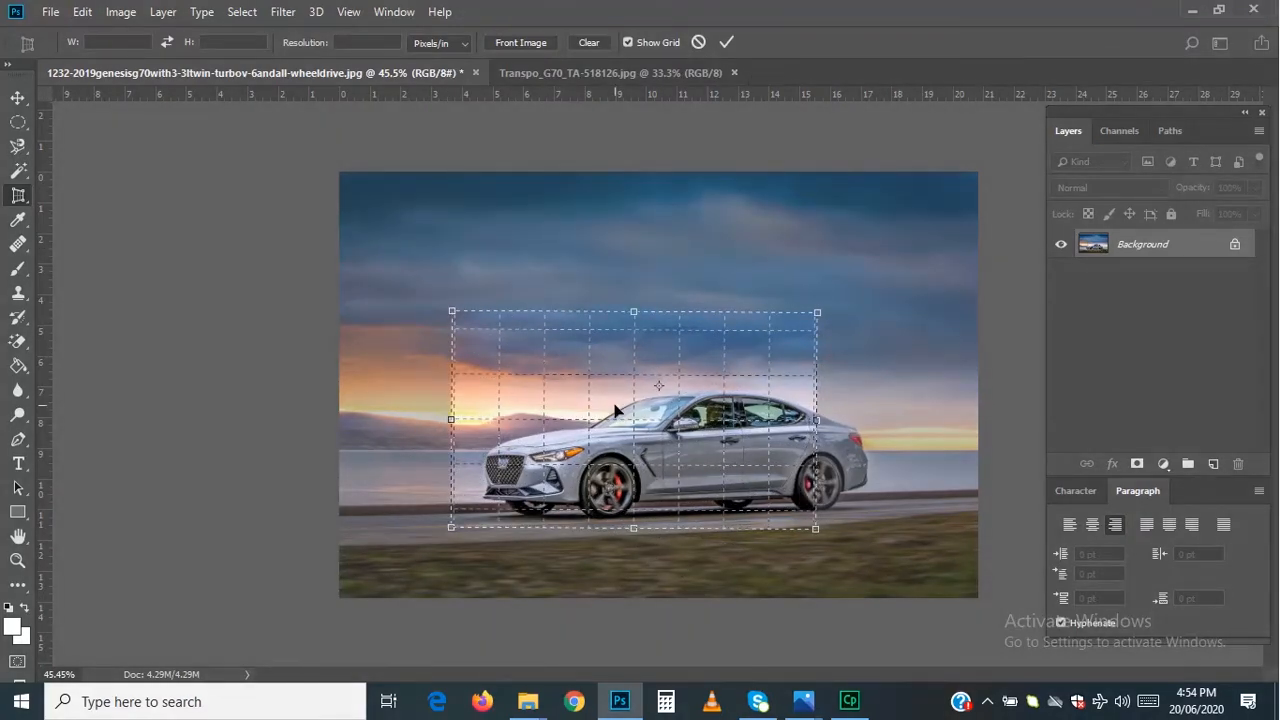
pyautogui.moveTo(615, 410); pyautogui.dragTo(661, 420)
pyautogui.moveTo(650, 416); pyautogui.dragTo(650, 416)
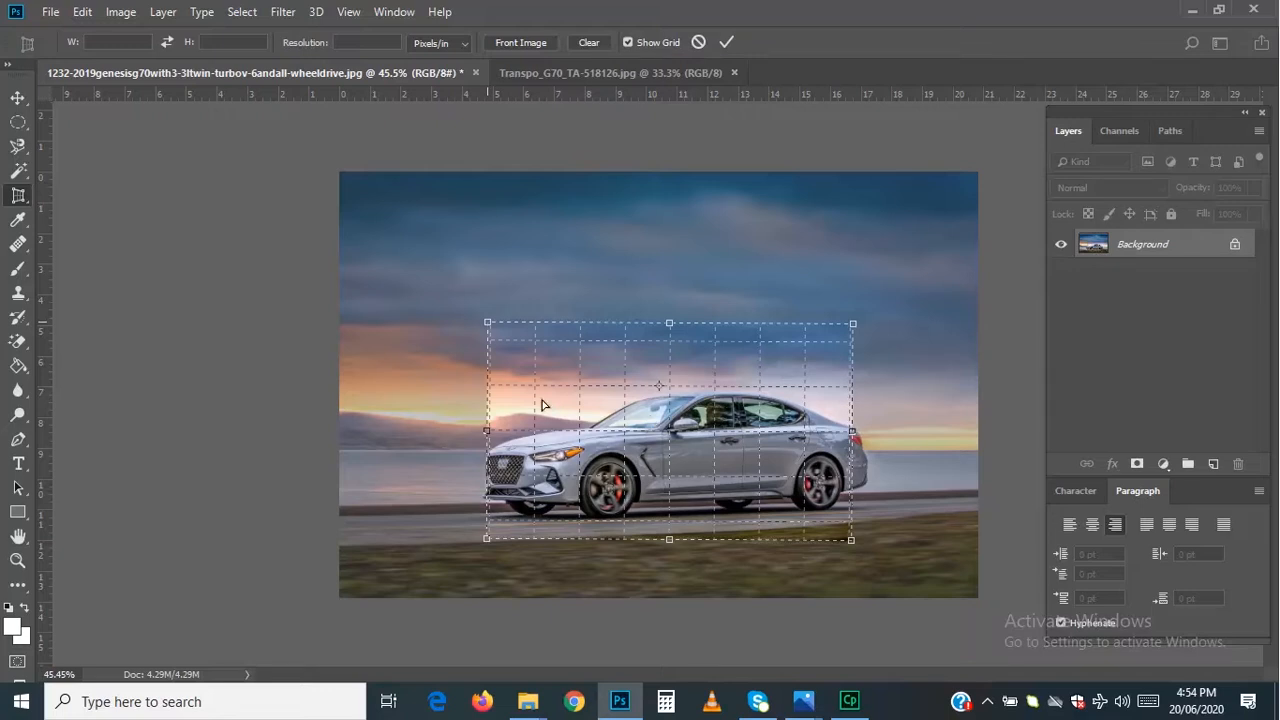
# Perspective-crop to the car's side by moving all four frame corners onto the area between the wheels, and undo the crop.
pyautogui.moveTo(488, 326); pyautogui.dragTo(648, 437)
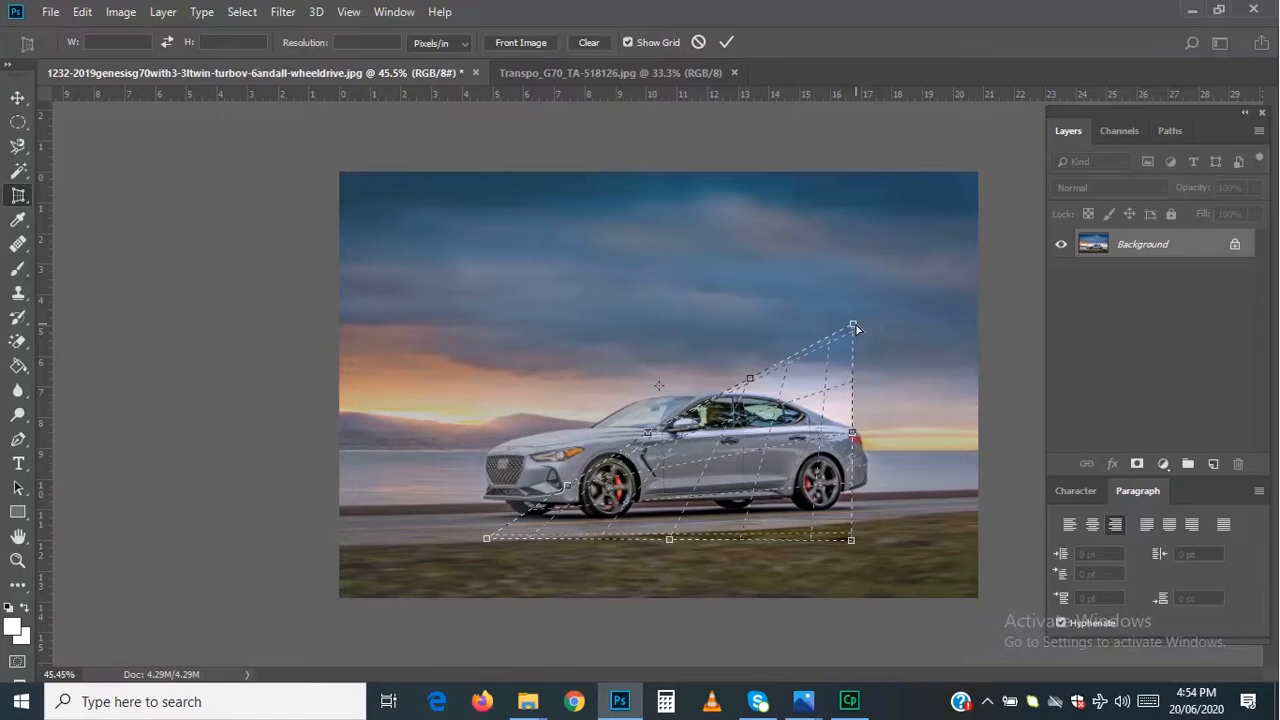
pyautogui.moveTo(852, 326); pyautogui.dragTo(845, 427)
pyautogui.moveTo(850, 541); pyautogui.dragTo(817, 497)
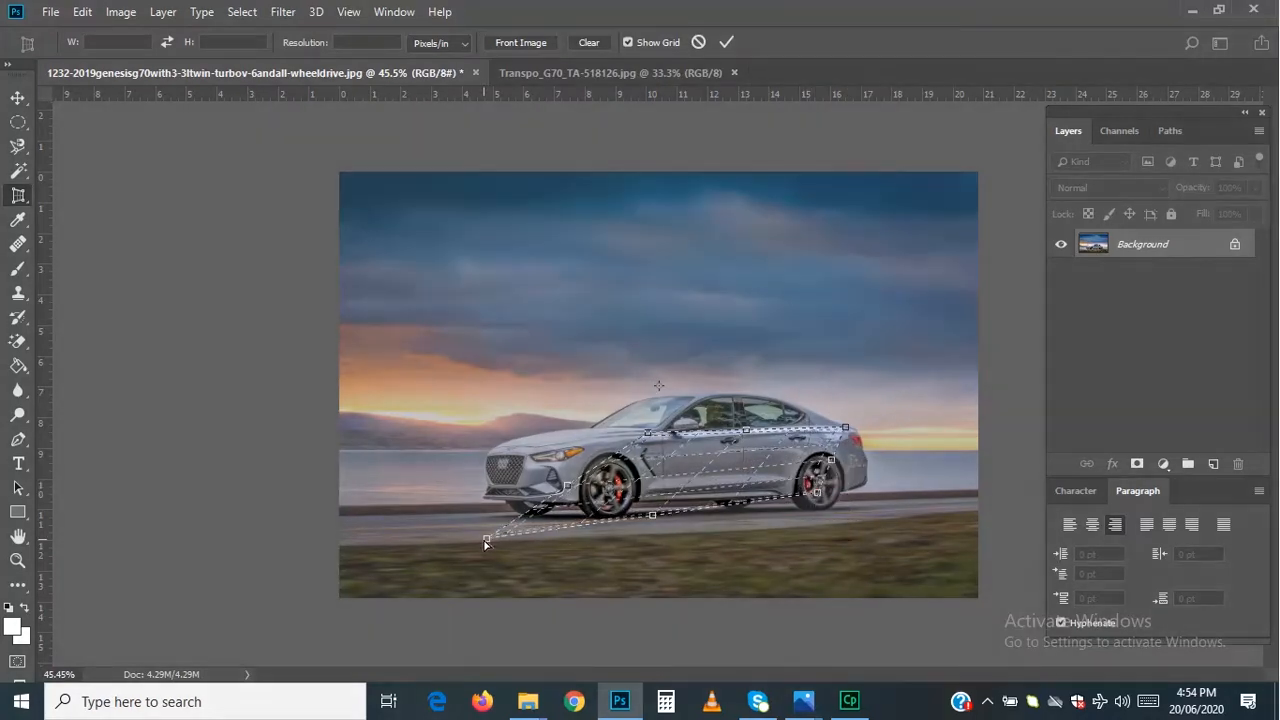
pyautogui.moveTo(486, 543); pyautogui.dragTo(616, 506)
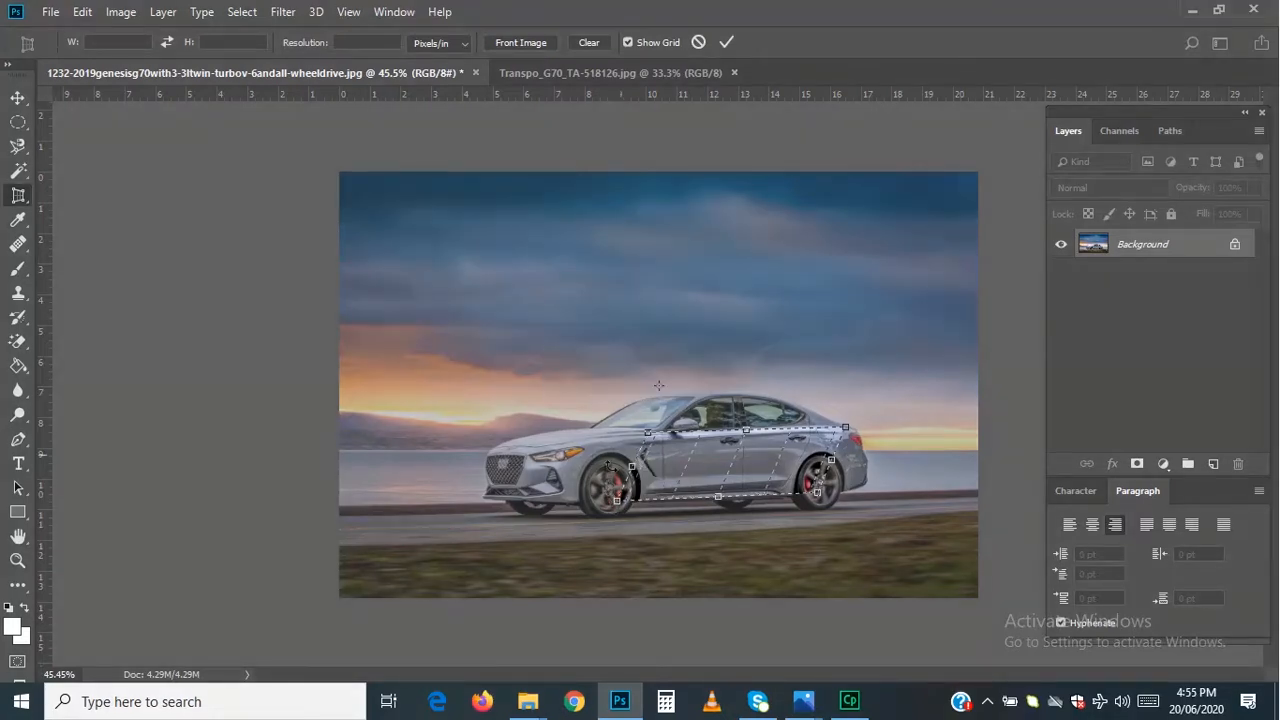
pyautogui.press('Return')
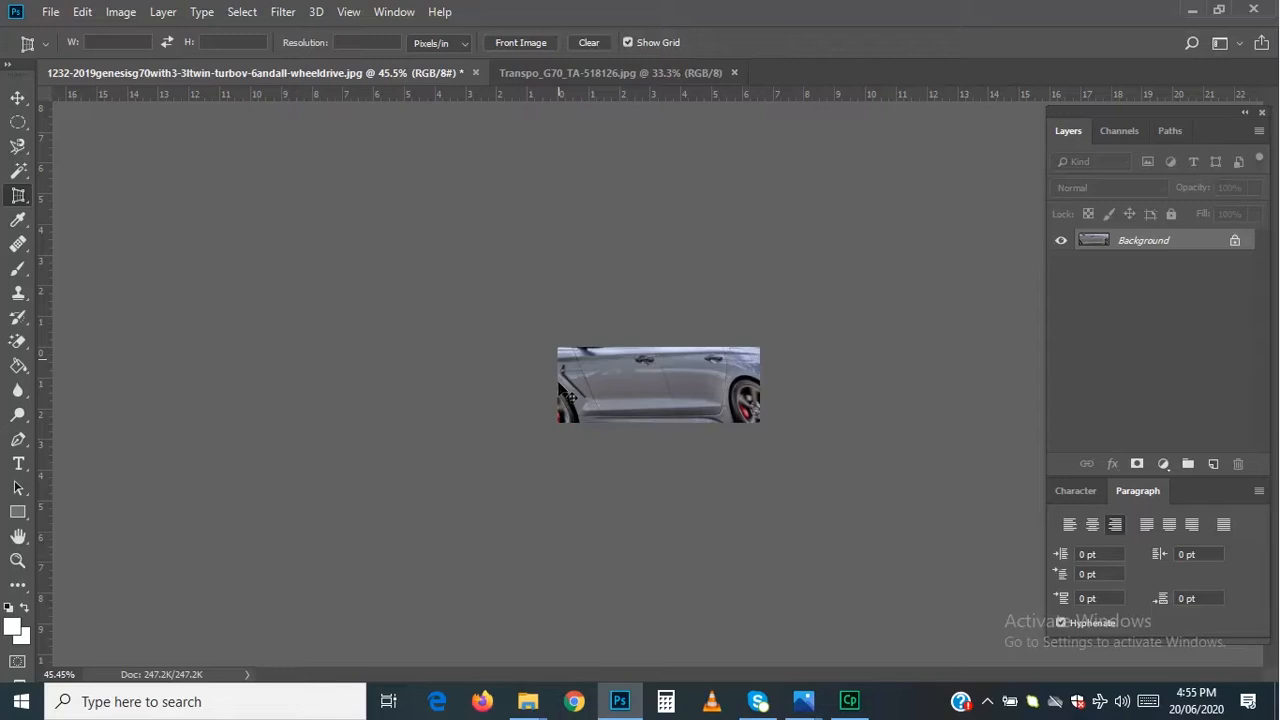
pyautogui.hotkey('ctrl', 'z')
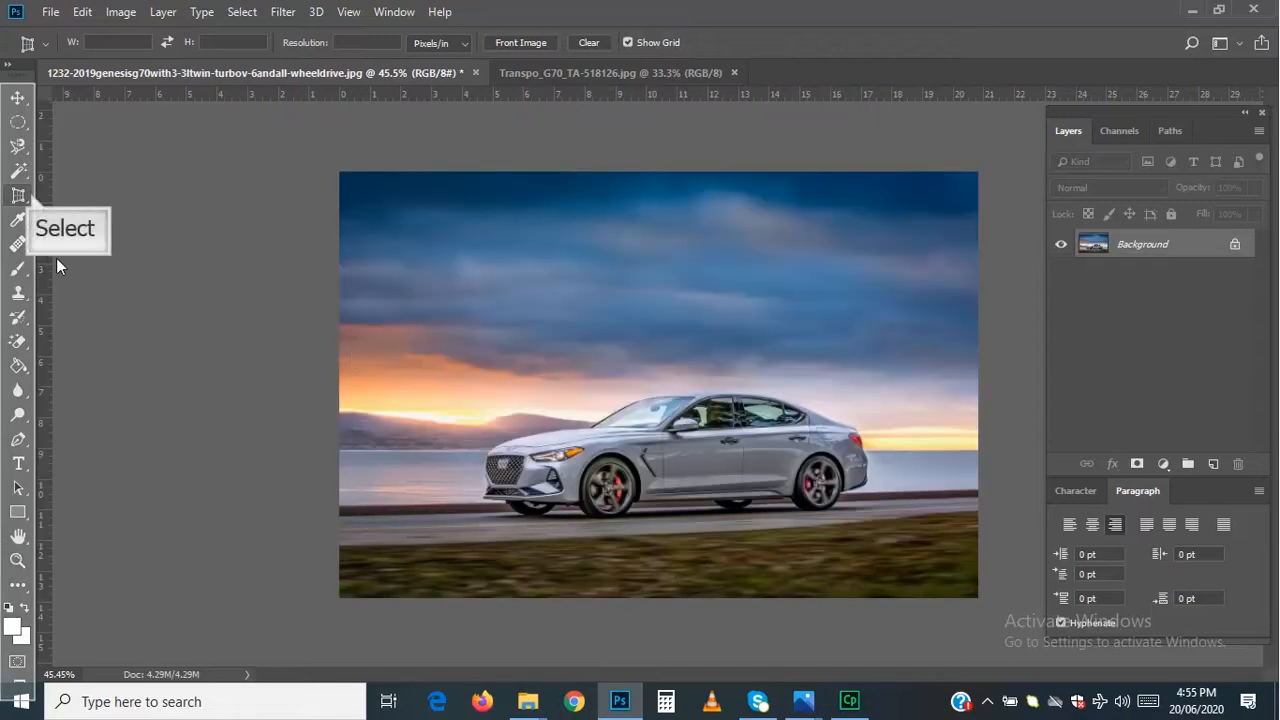
# Frame a normal crop over the sky and front half of the car, rotate the image clockwise, and cancel the crop.
pyautogui.rightClick(19, 195)
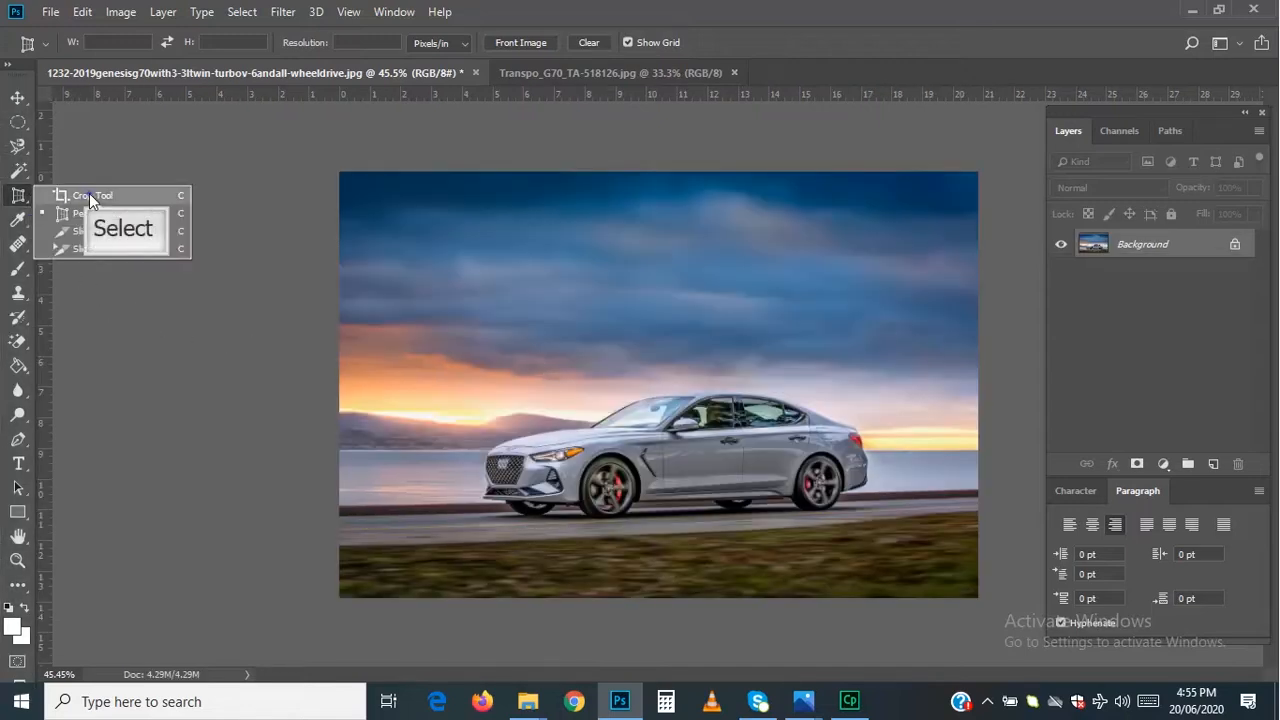
pyautogui.click(89, 195)
pyautogui.moveTo(499, 285); pyautogui.dragTo(687, 446)
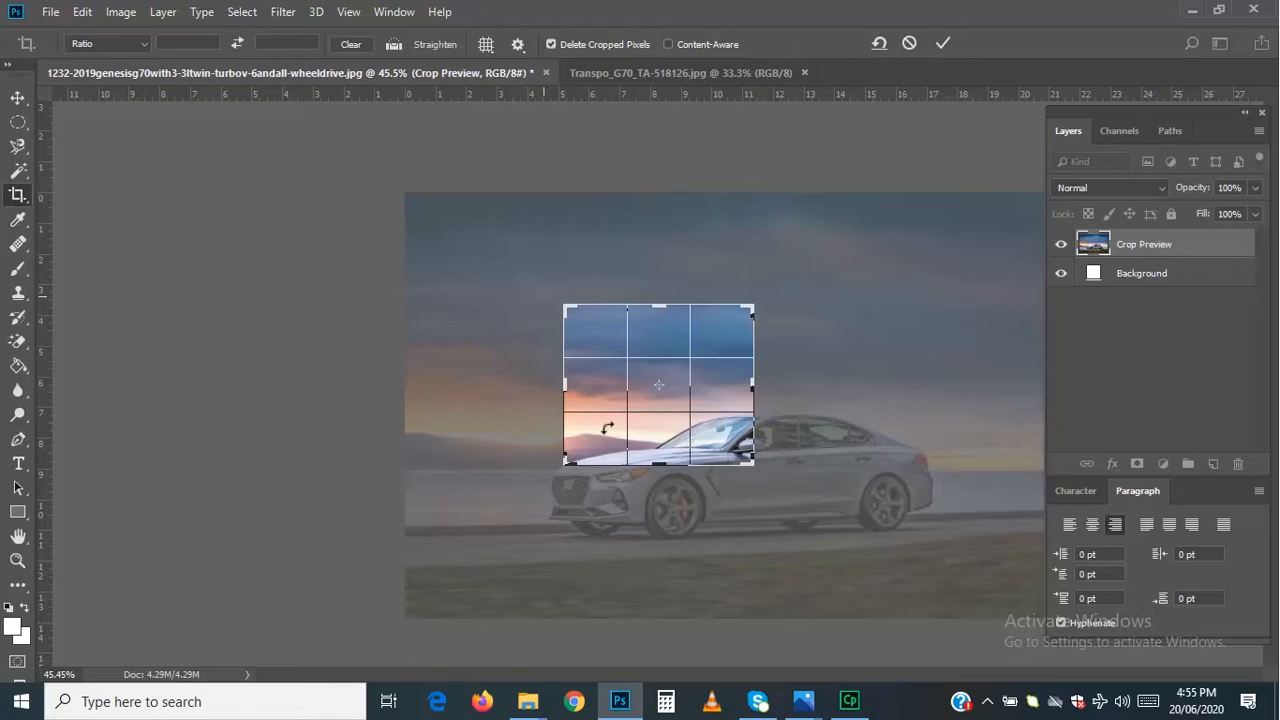
pyautogui.moveTo(543, 297)
pyautogui.mouseDown()
pyautogui.moveTo(563, 263)
pyautogui.moveTo(551, 277)
pyautogui.mouseUp()
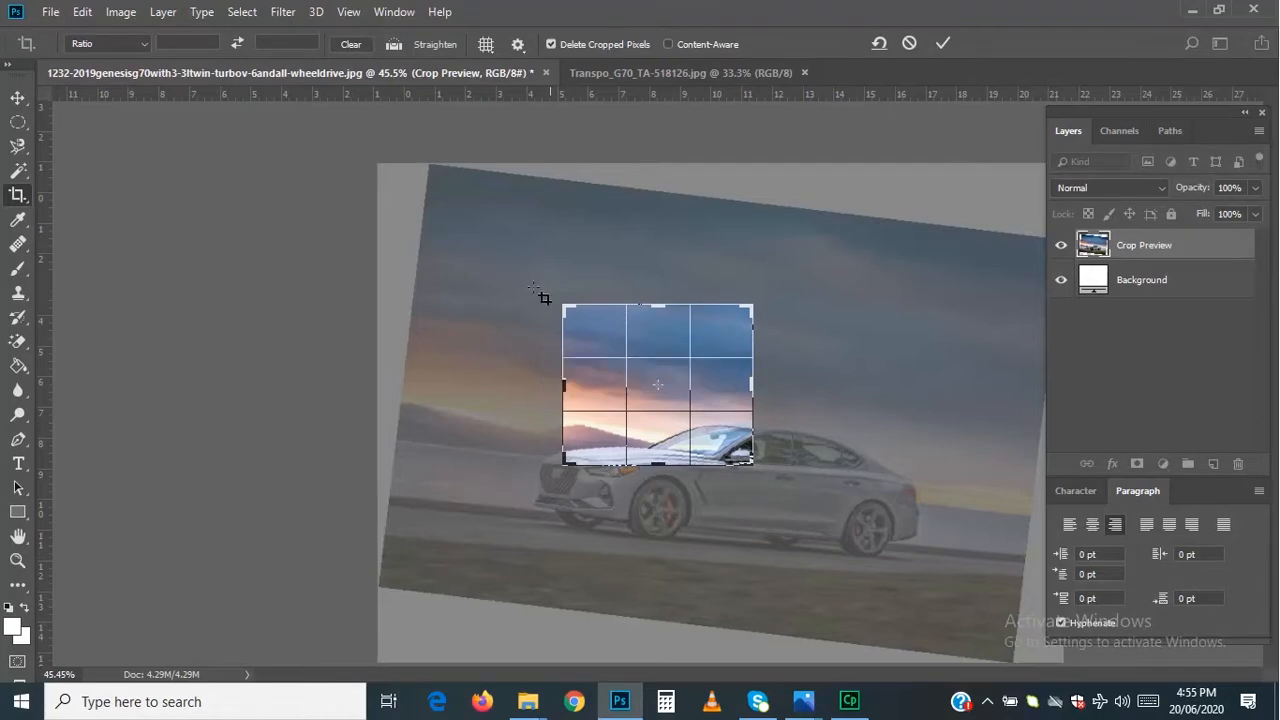
pyautogui.press('Escape')
# Frame a crop around the car's front and cabin, rotate it by about 1.4°, and cancel the crop.
pyautogui.moveTo(515, 322); pyautogui.dragTo(793, 533)
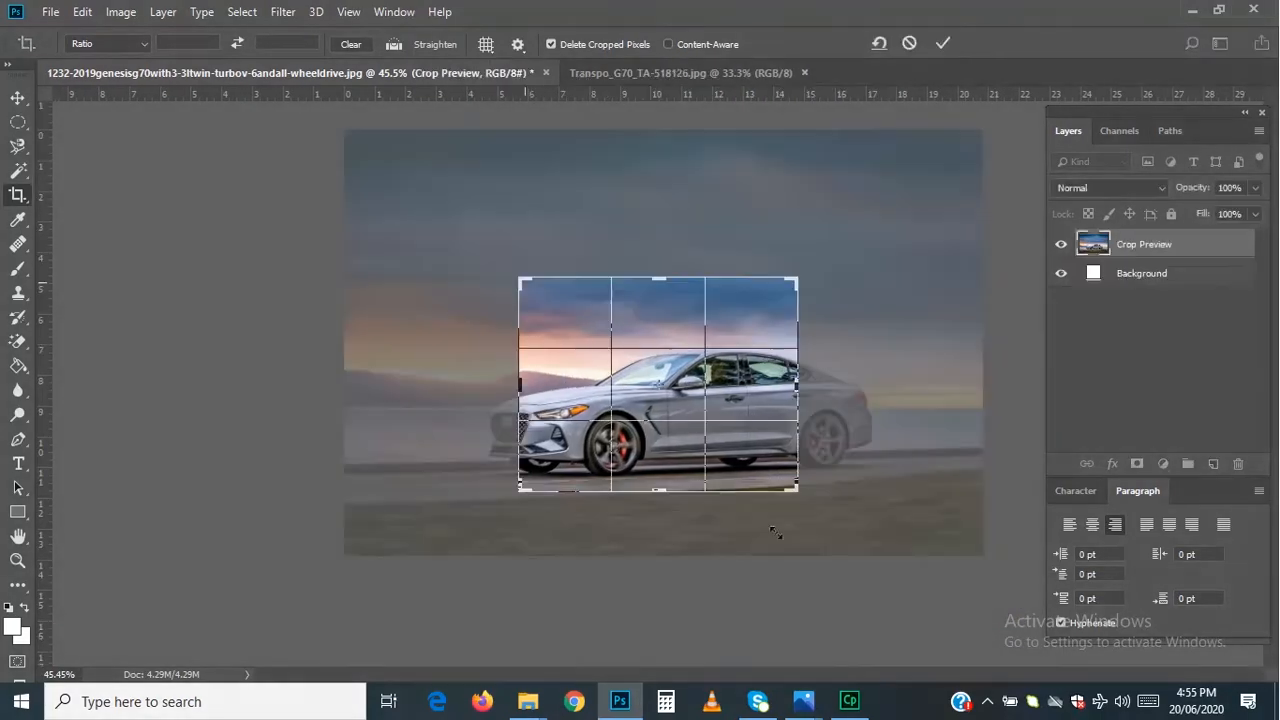
pyautogui.moveTo(524, 284); pyautogui.dragTo(490, 268)
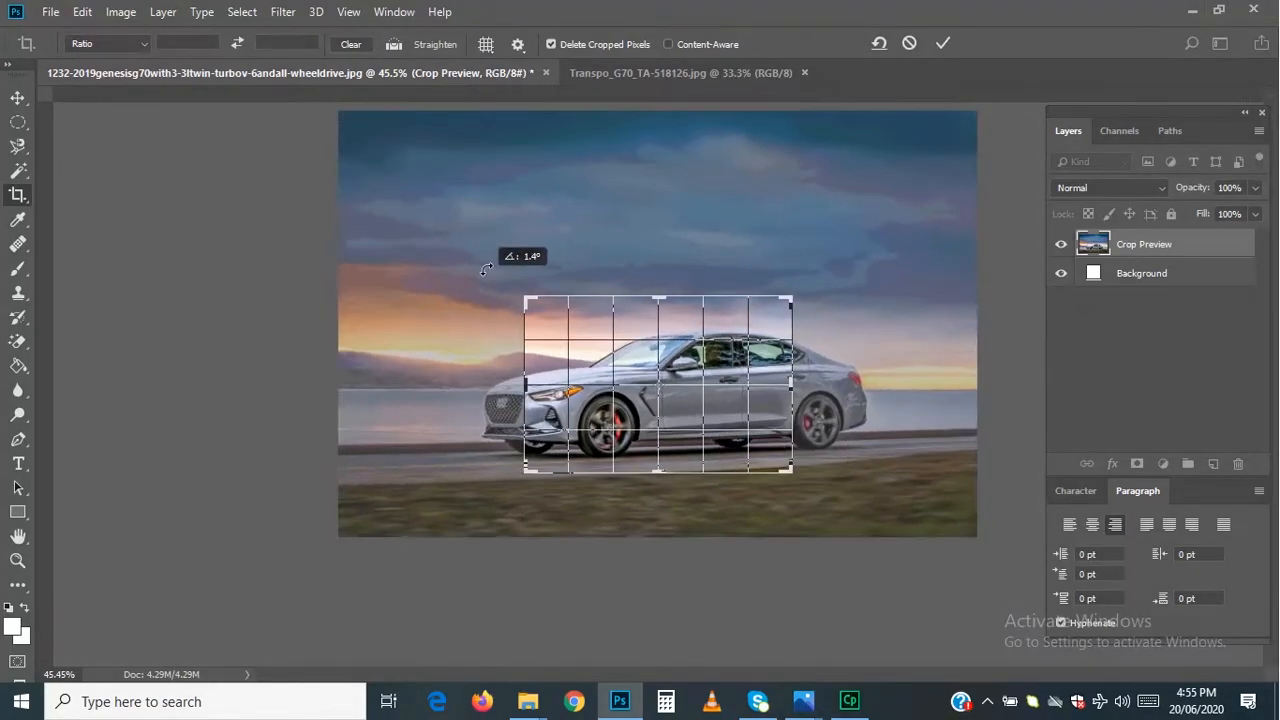
pyautogui.press('Escape')
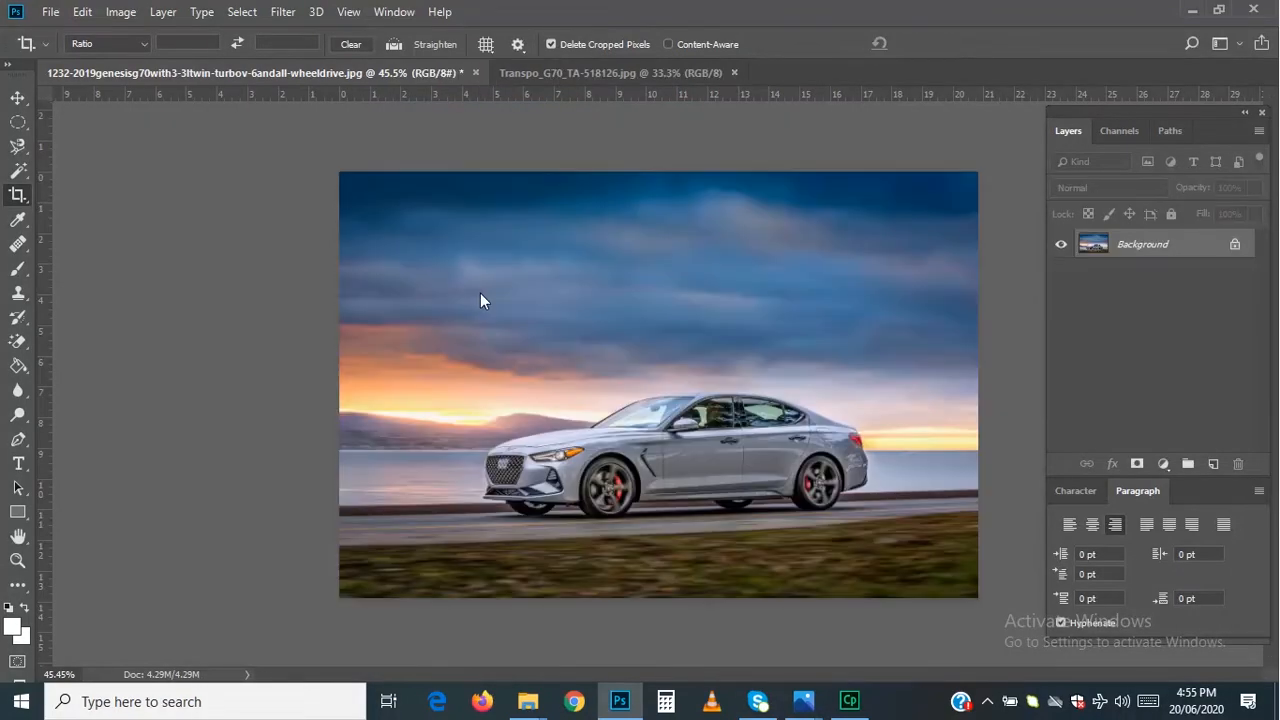
# Draw a Perspective Crop frame over the car, skew its four corners into a trapezoid above the windows, and cancel the crop.
pyautogui.rightClick(29, 202)
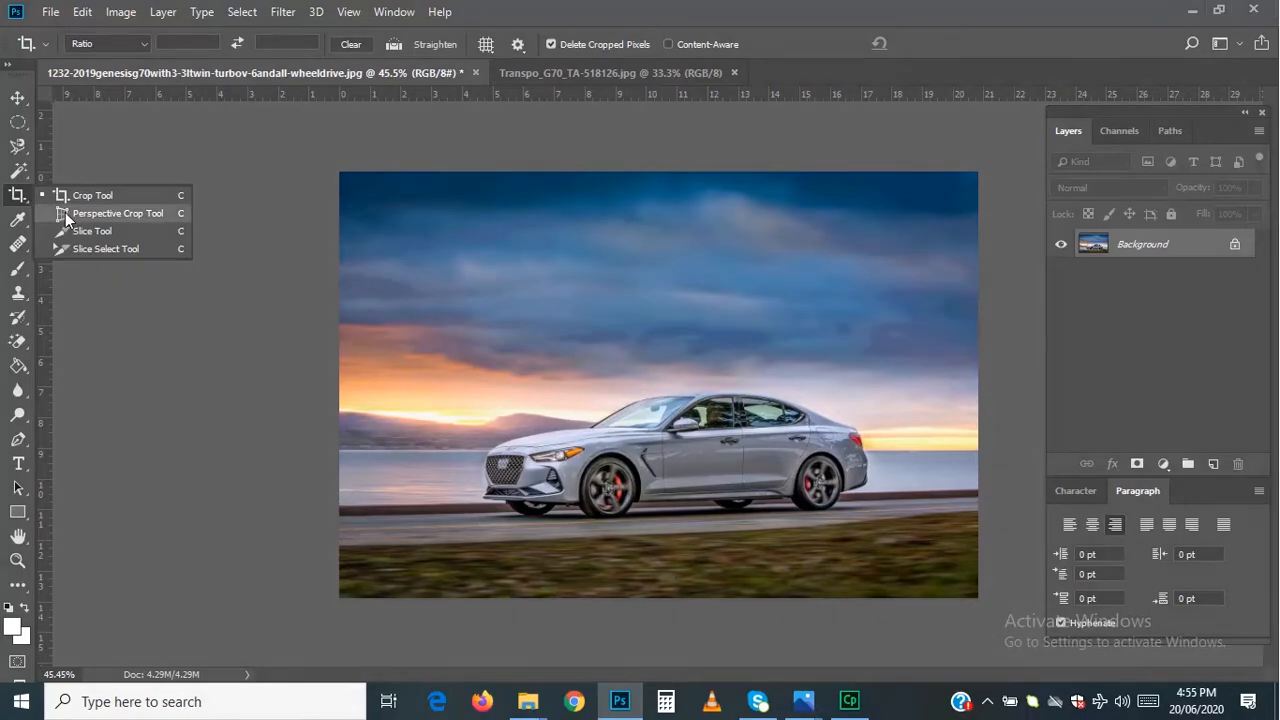
pyautogui.click(65, 212)
pyautogui.moveTo(538, 339); pyautogui.dragTo(779, 488)
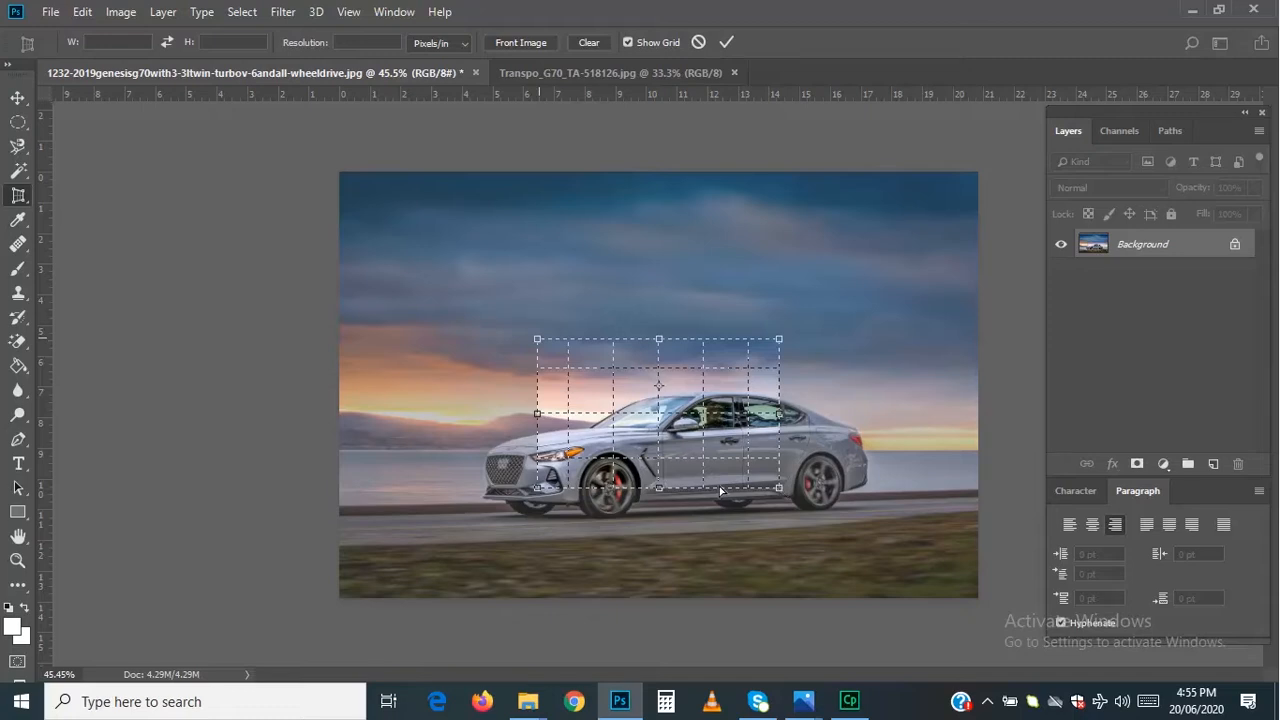
pyautogui.moveTo(538, 340); pyautogui.dragTo(601, 331)
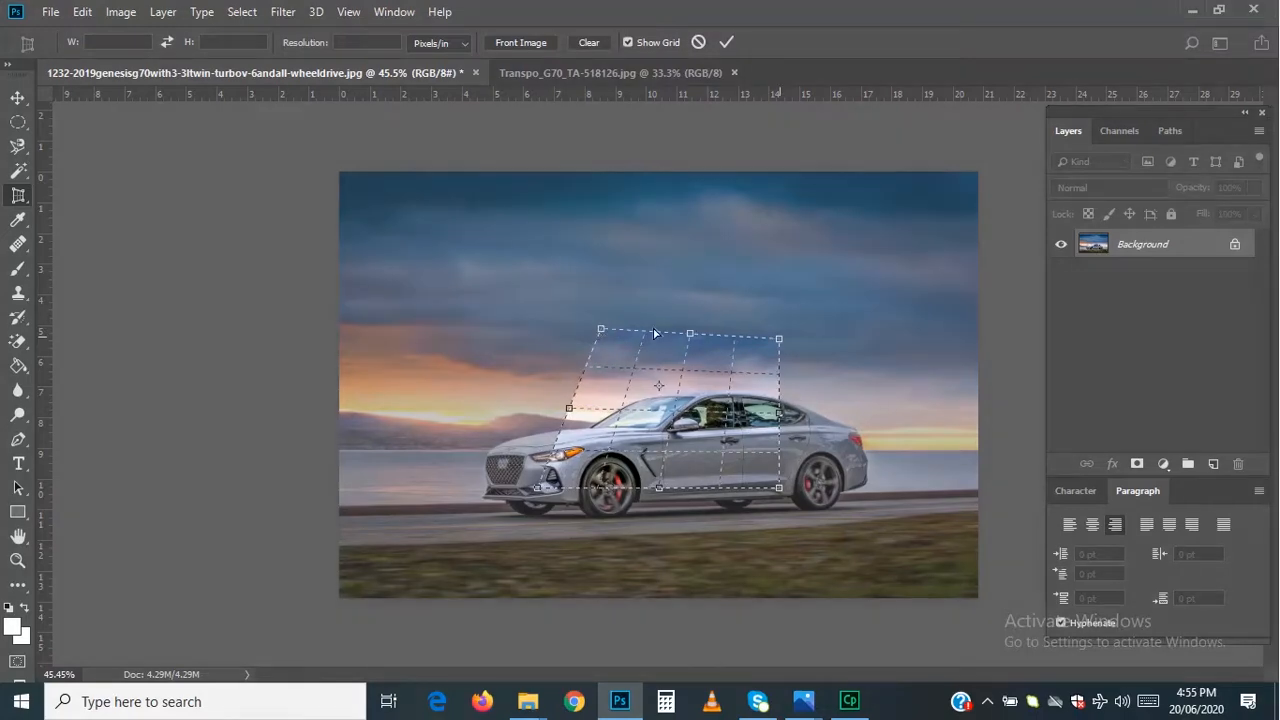
pyautogui.moveTo(780, 338); pyautogui.dragTo(906, 332)
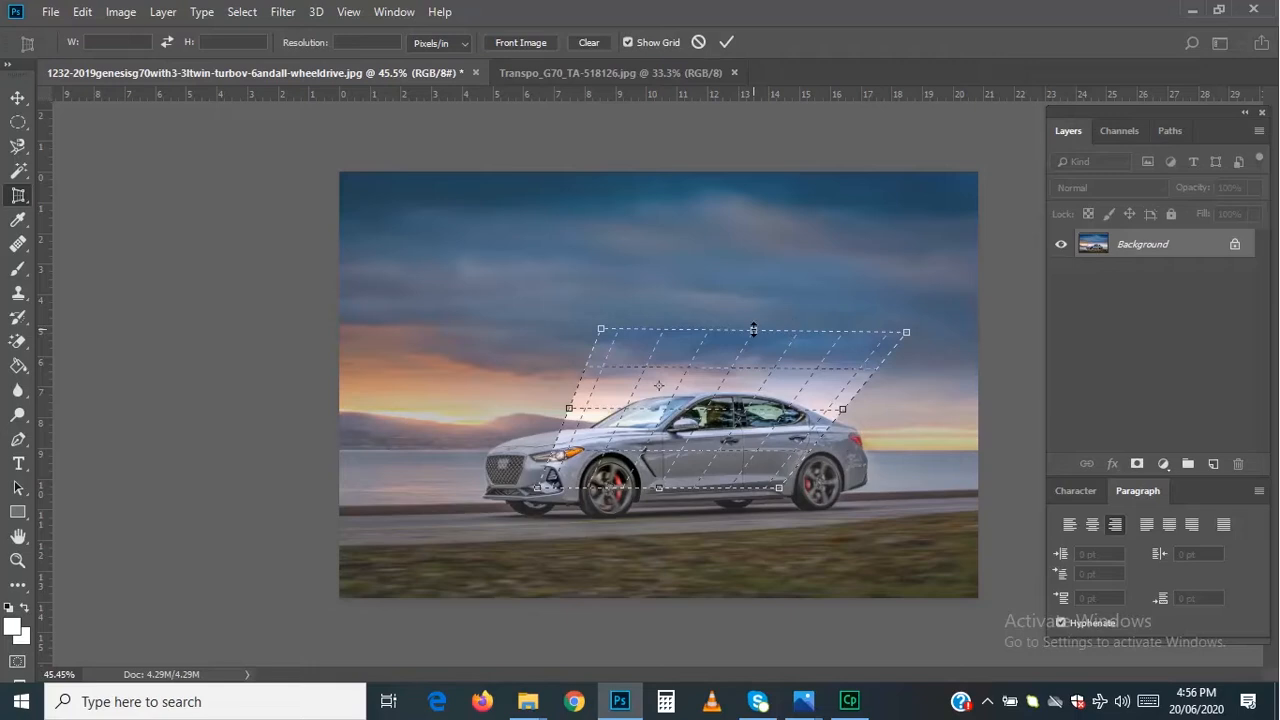
pyautogui.moveTo(753, 329)
pyautogui.mouseDown()
pyautogui.moveTo(755, 296)
pyautogui.moveTo(752, 367)
pyautogui.moveTo(752, 335)
pyautogui.mouseUp()
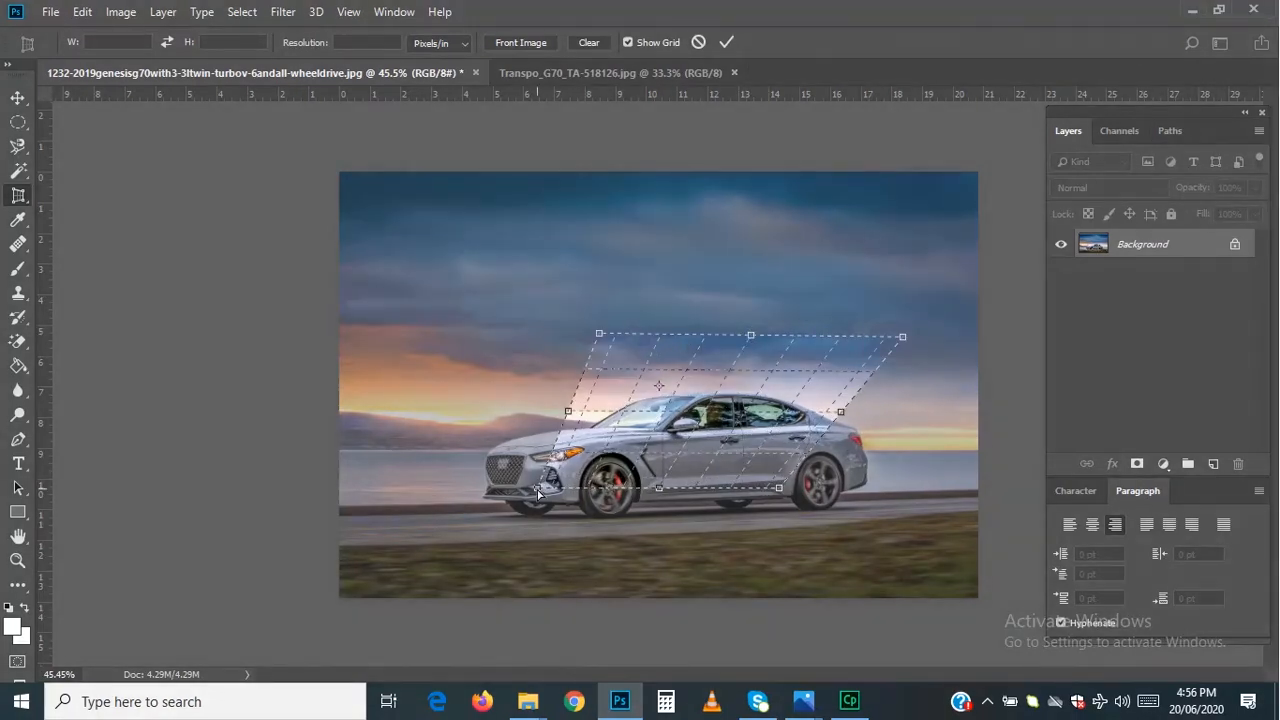
pyautogui.moveTo(538, 491); pyautogui.dragTo(628, 422)
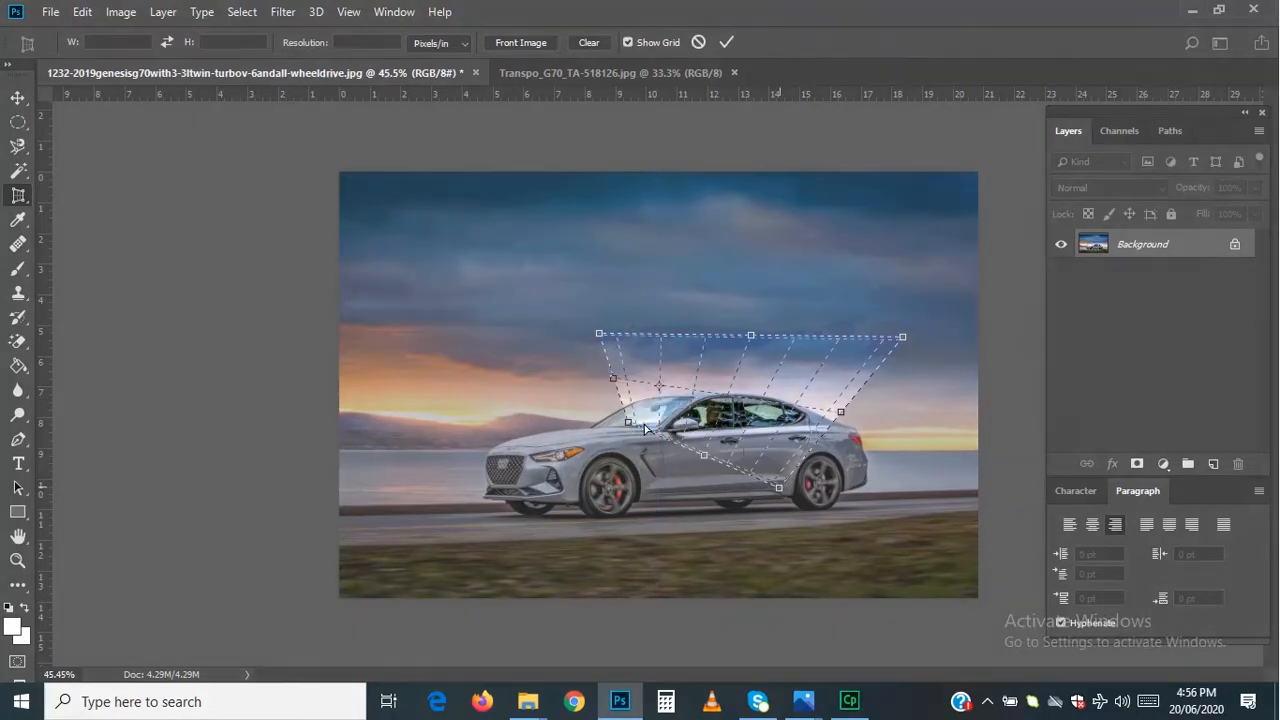
pyautogui.moveTo(781, 492); pyautogui.dragTo(790, 415)
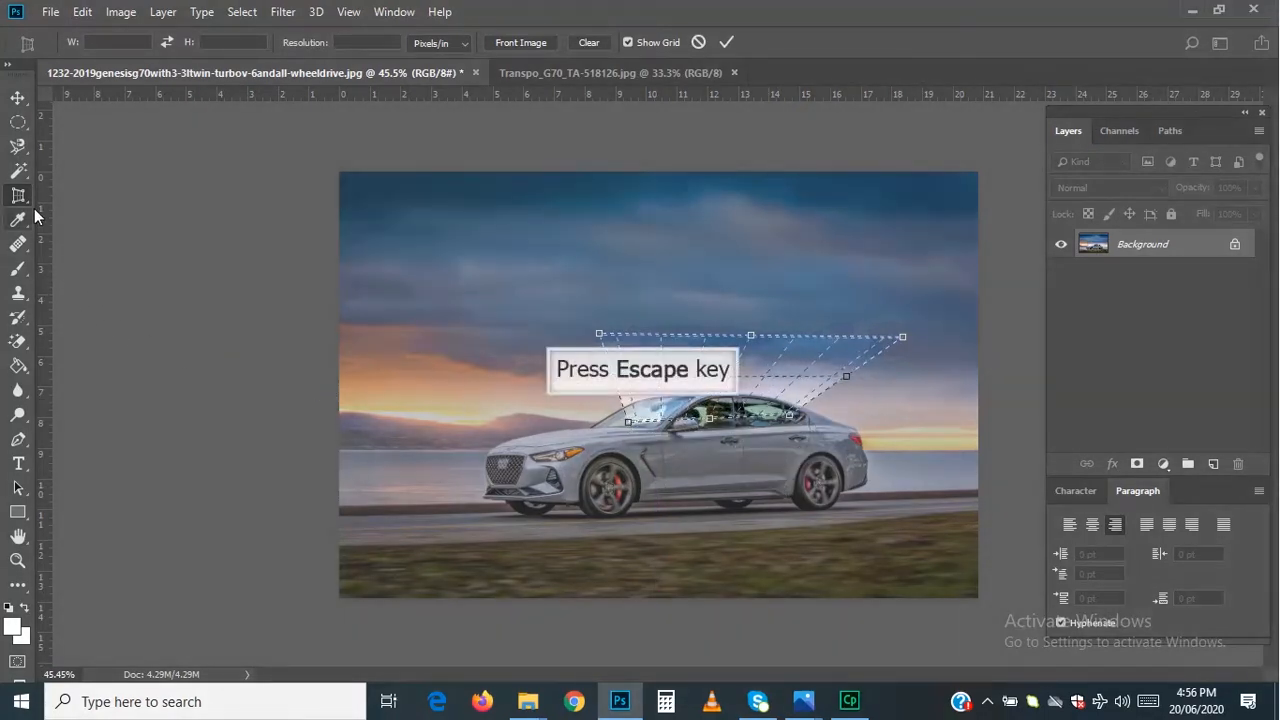
pyautogui.press('Escape')
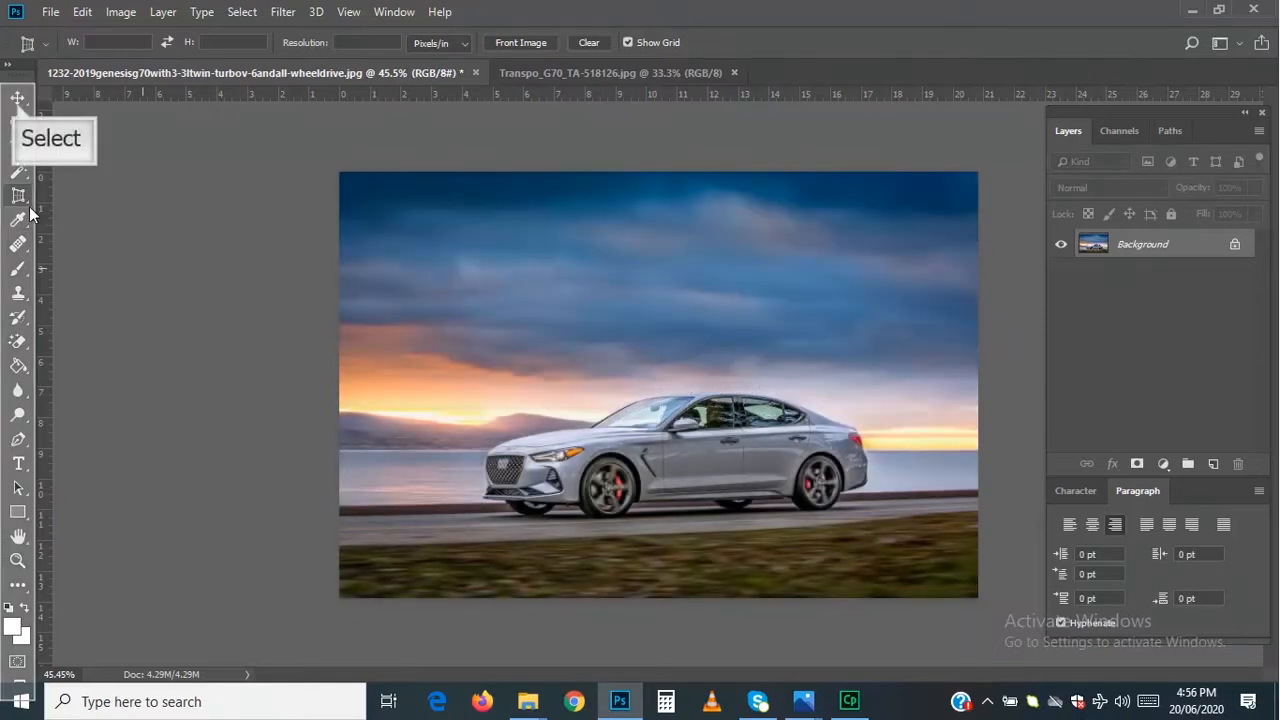
# Activate the regular Eraser tool.
pyautogui.click(17, 100)
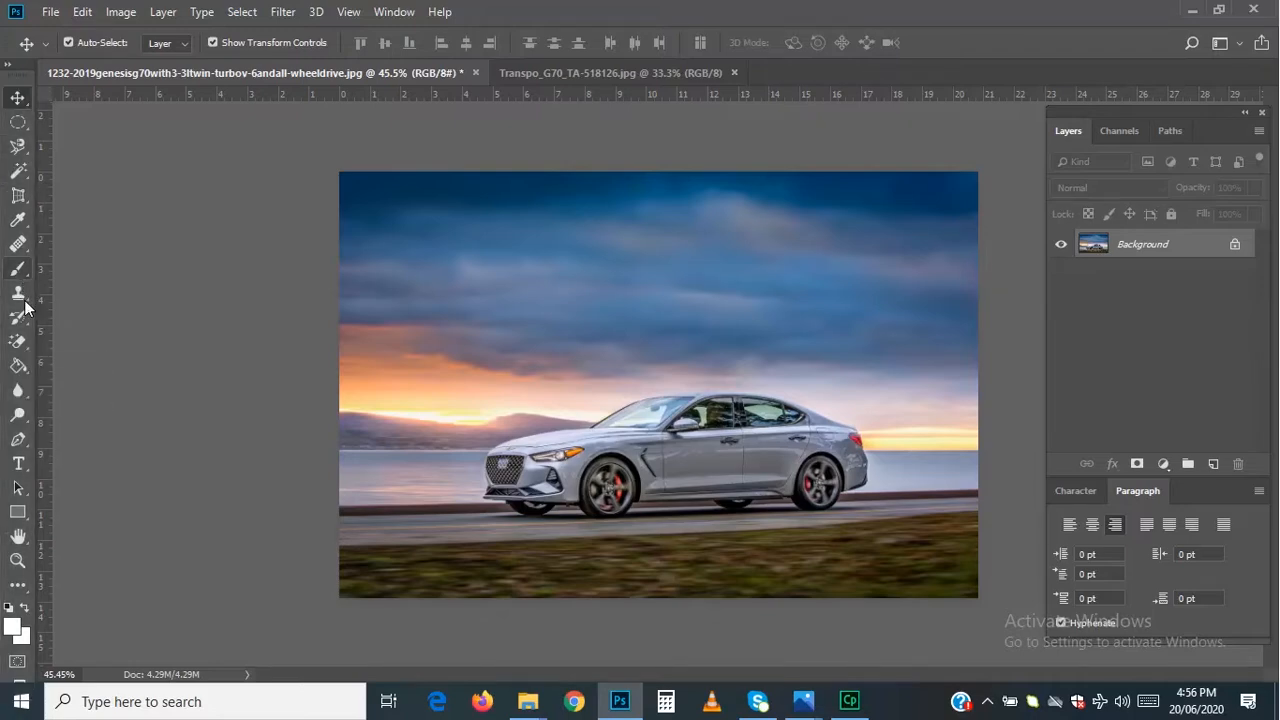
pyautogui.click(27, 352)
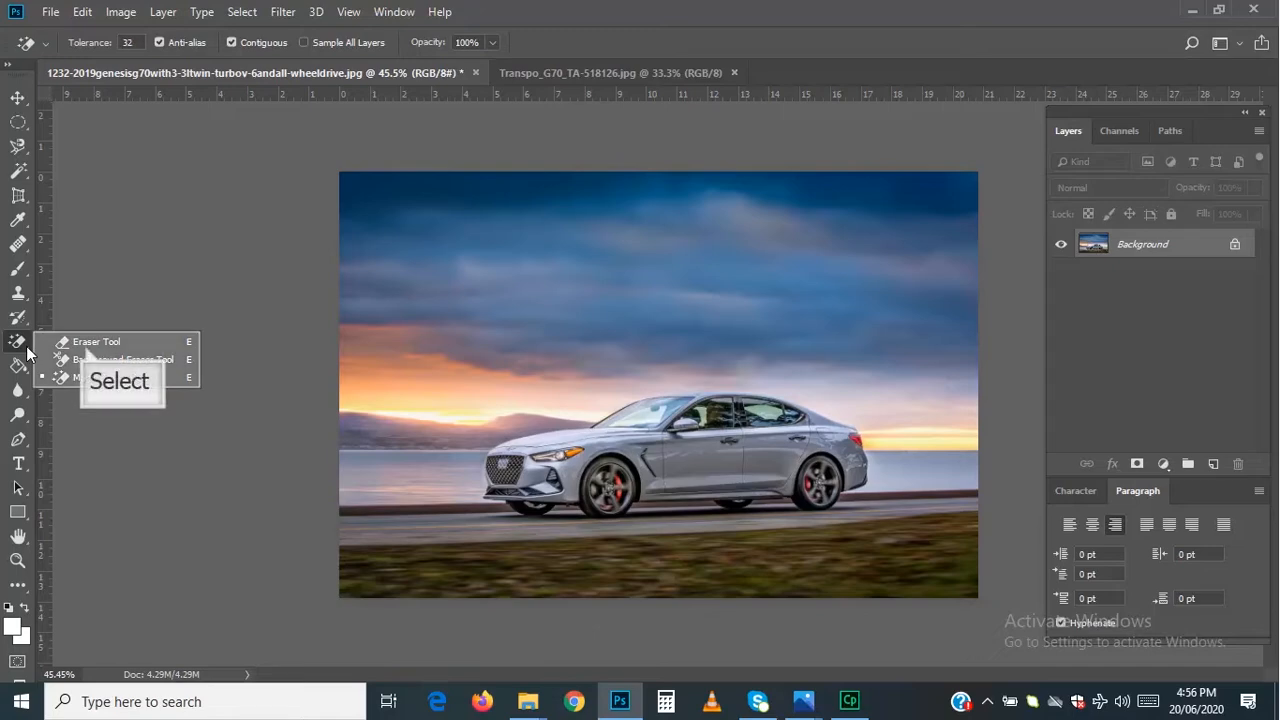
pyautogui.click(85, 346)
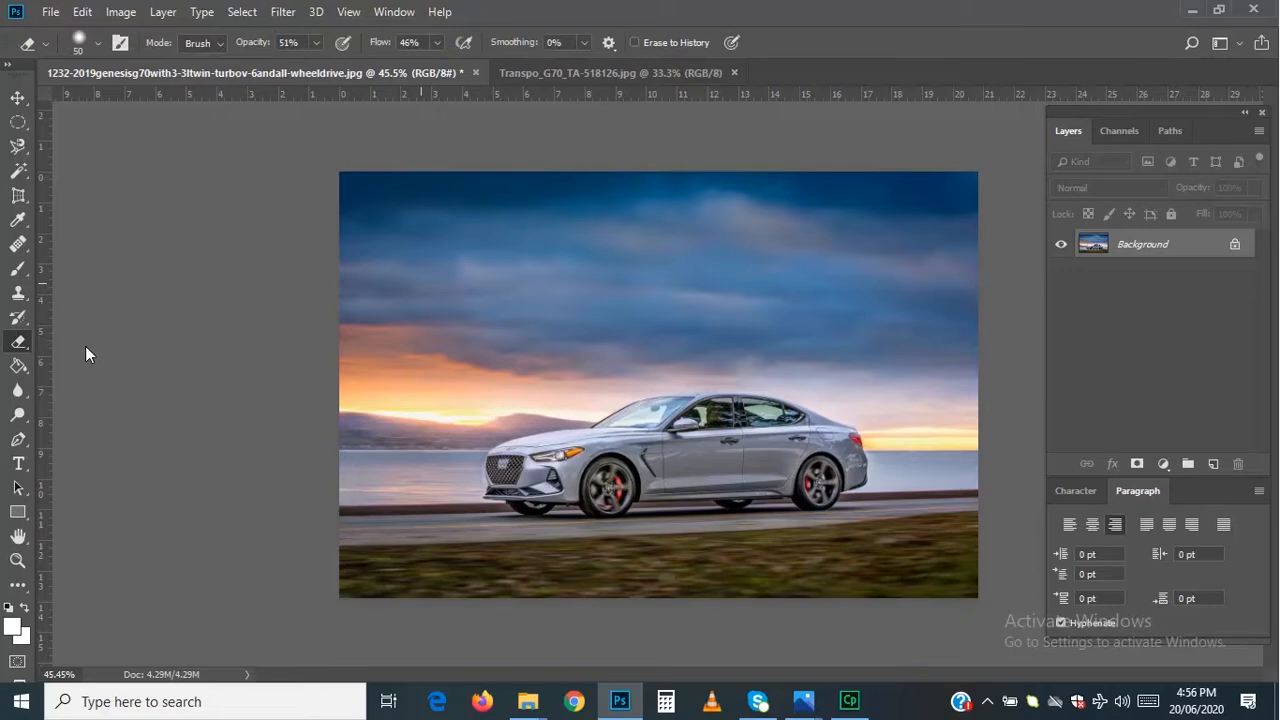
# Bring the blue car photo from Transpo_G70_TA-518126.jpg into the silver car document as a new layer.
pyautogui.click(554, 77)
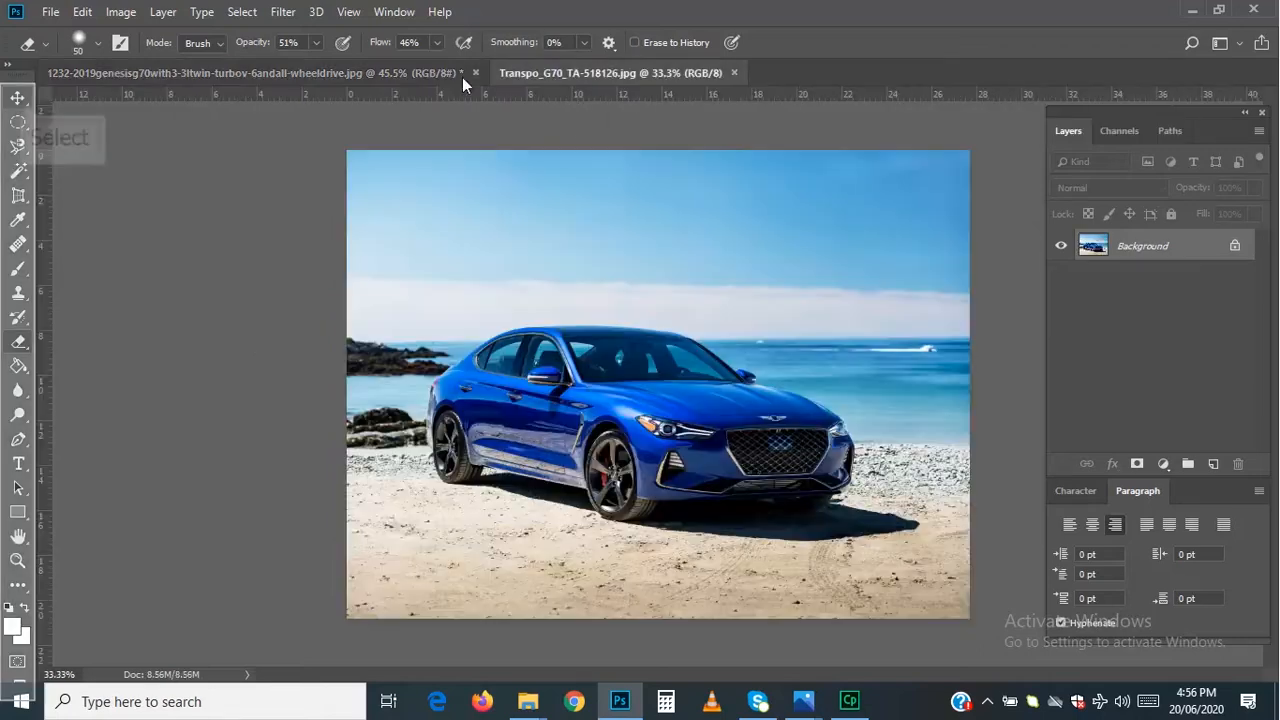
pyautogui.click(20, 98)
pyautogui.moveTo(586, 297); pyautogui.dragTo(802, 430)
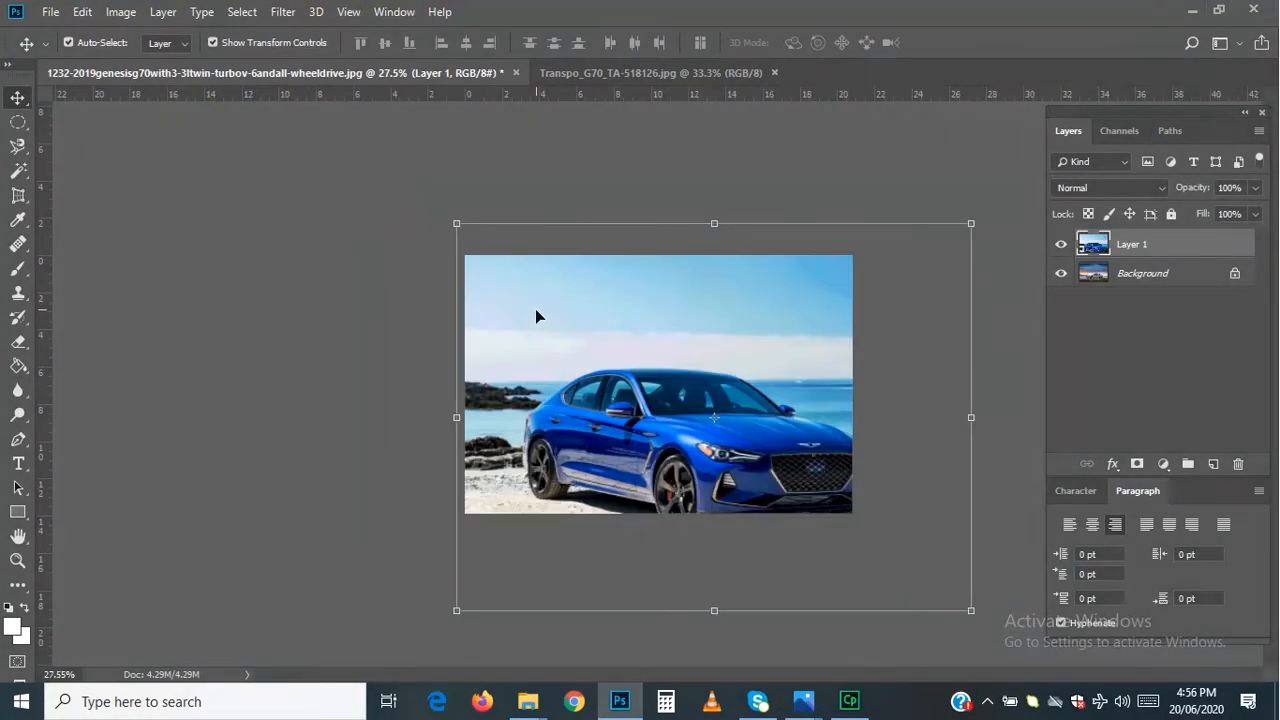
# Scale down the blue car layer with Free Transform so it covers most of the lower-right part of the silver car photo.
pyautogui.hotkey('ctrl', 't')
pyautogui.hotkey('ctrl', '0')
pyautogui.moveTo(457, 224); pyautogui.dragTo(587, 312)
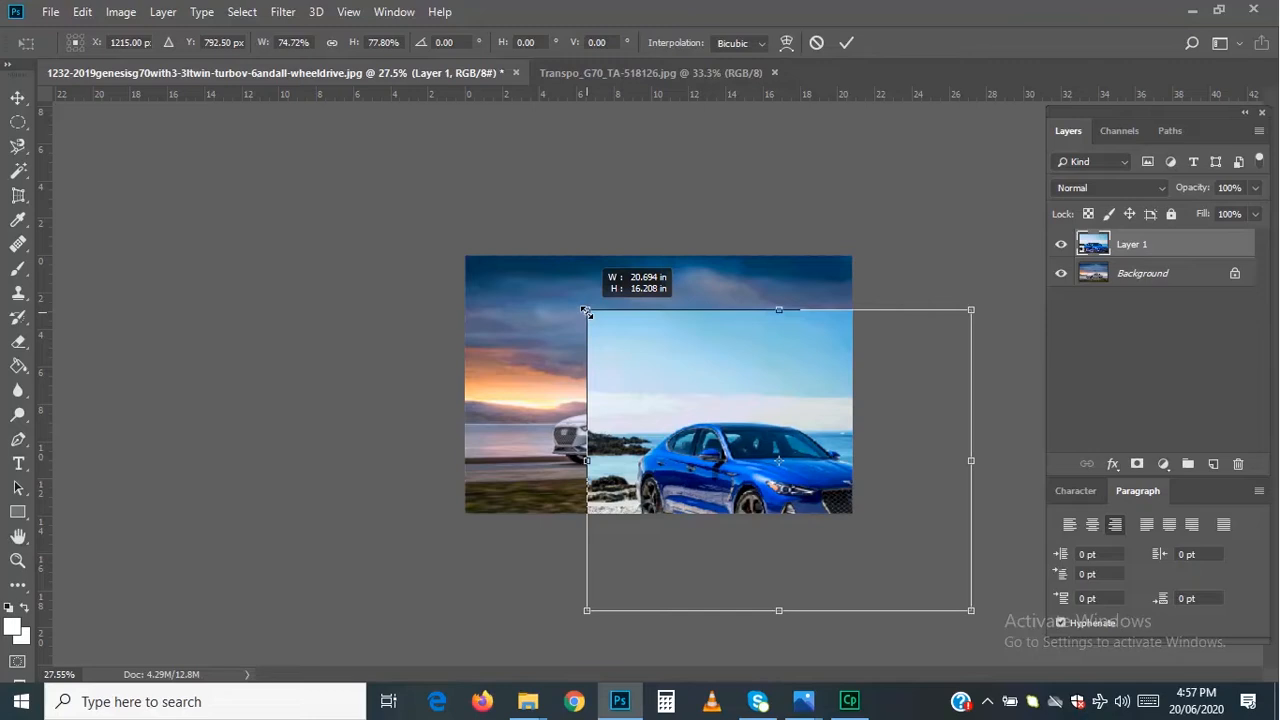
pyautogui.moveTo(587, 312); pyautogui.dragTo(585, 316)
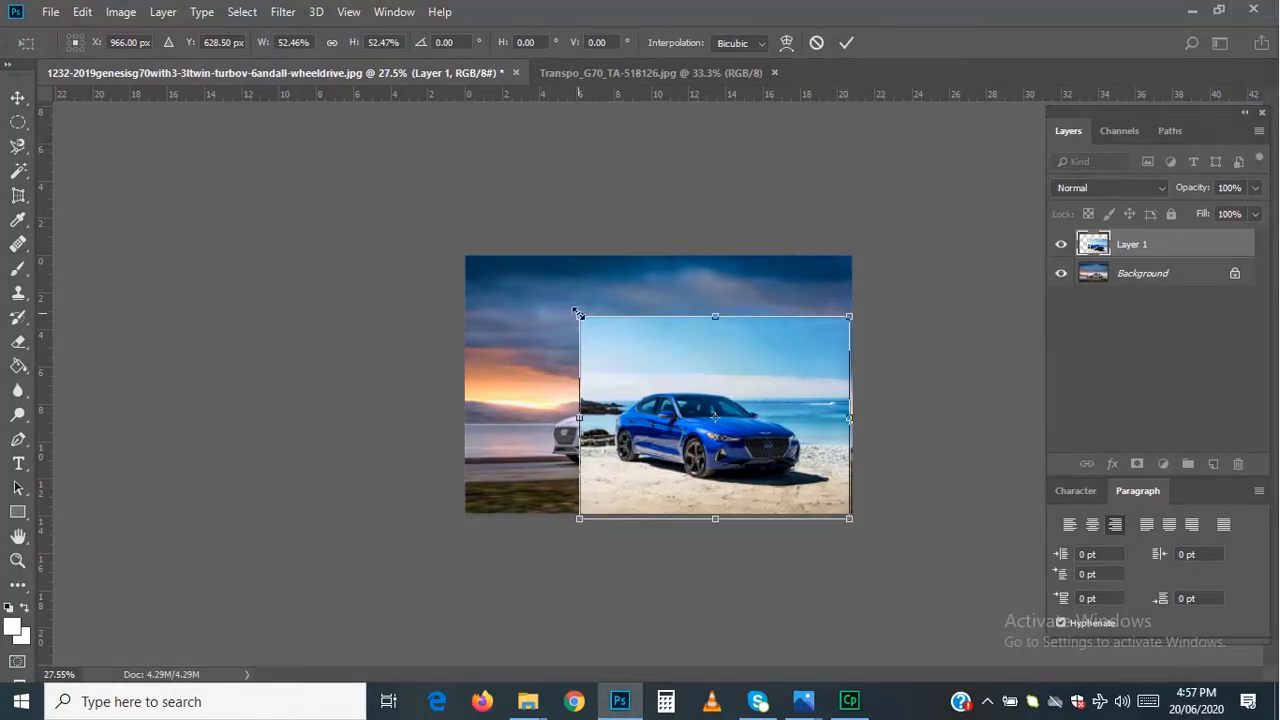
pyautogui.moveTo(578, 314); pyautogui.dragTo(531, 280)
pyautogui.press('Return')
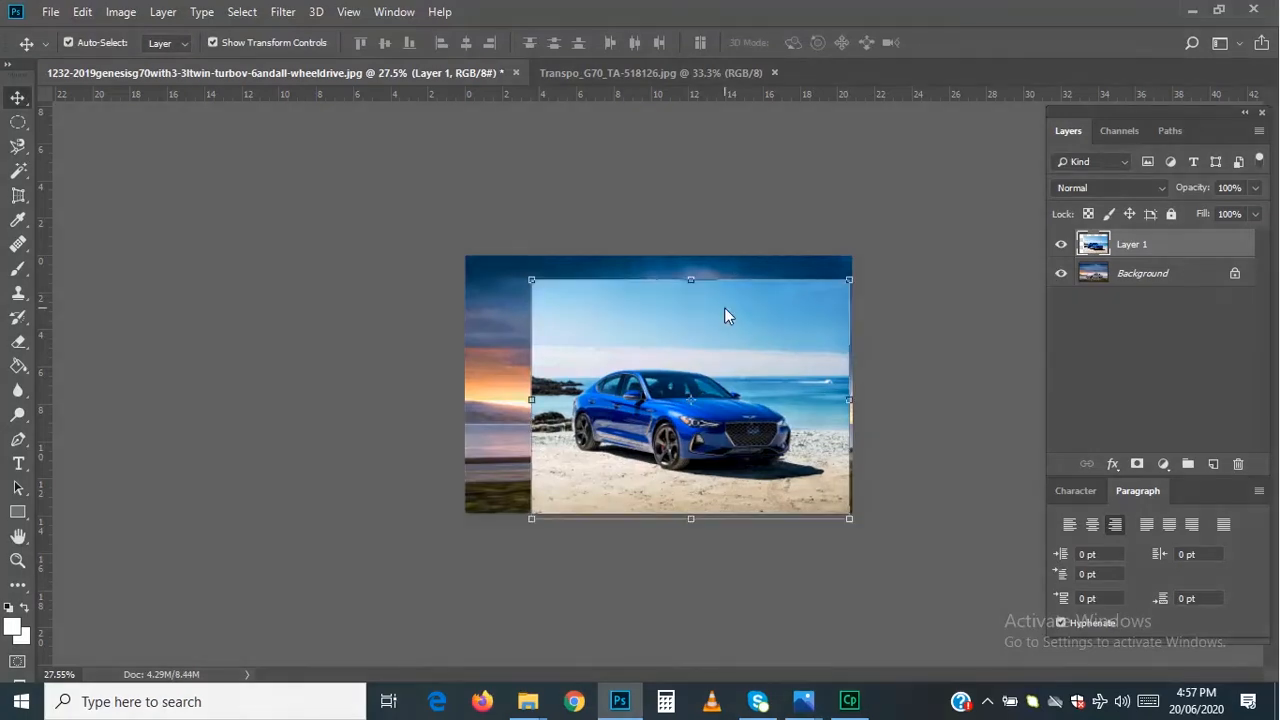
# Select the regular Eraser tool and enlarge its brush to 200 px.
pyautogui.click(20, 343)
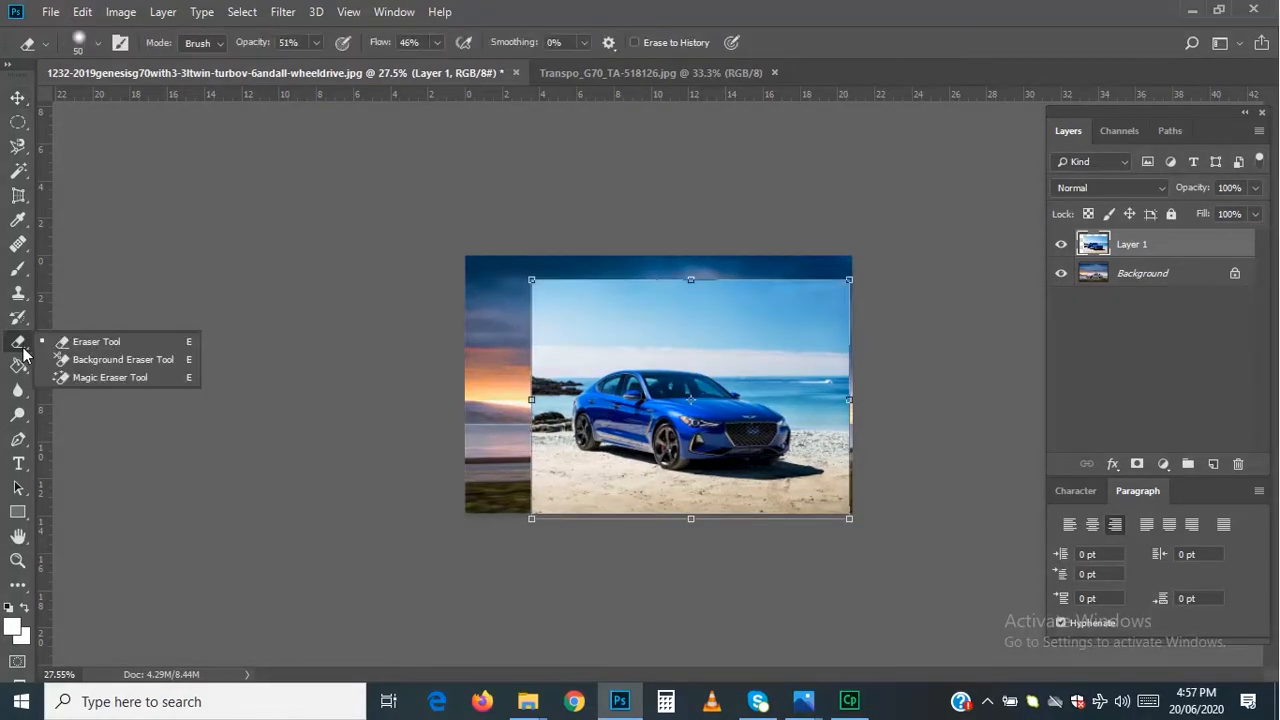
pyautogui.click(100, 346)
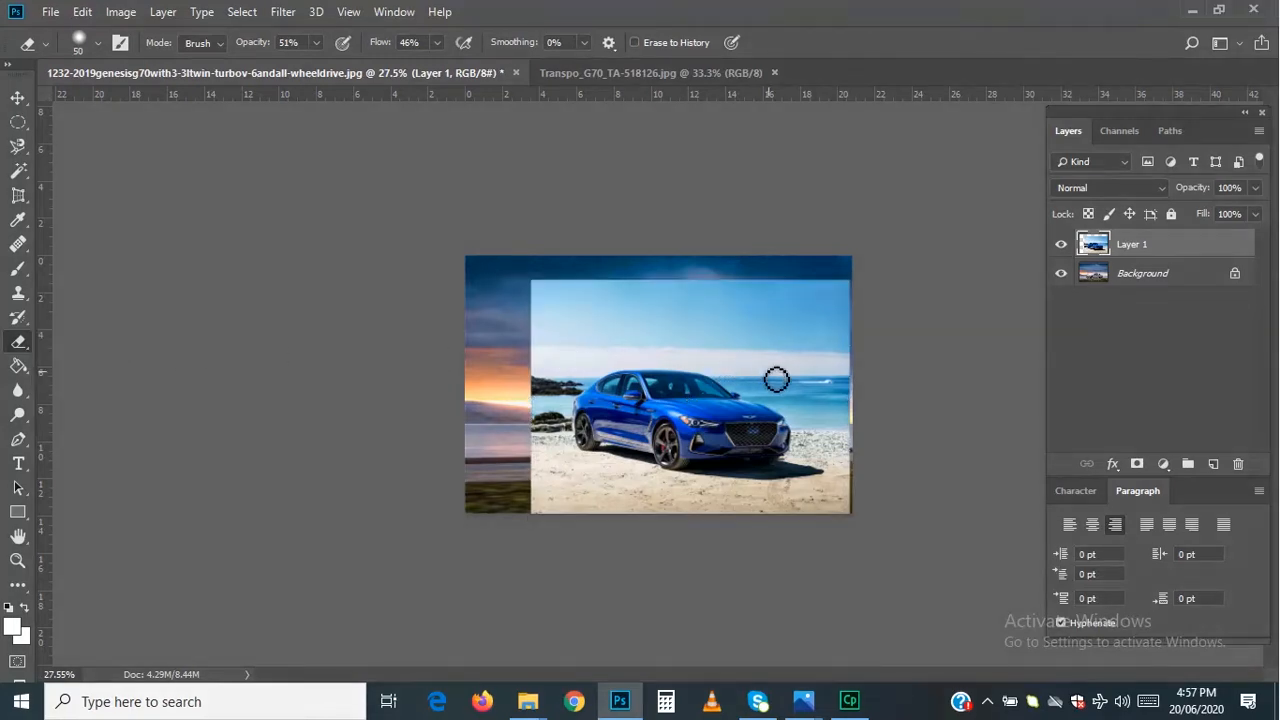
pyautogui.press(']')
pyautogui.press(']')
pyautogui.press(']')
pyautogui.press(']')
pyautogui.press(']')
pyautogui.press(']')
pyautogui.press(']')
pyautogui.press(']')
pyautogui.press(']')
pyautogui.press(']')
pyautogui.press(']')
pyautogui.press(']')
pyautogui.press(']')
pyautogui.press('[')
pyautogui.press('[')
pyautogui.press('[')
pyautogui.press('[')
pyautogui.press(']')
pyautogui.press(']')
pyautogui.press(']')
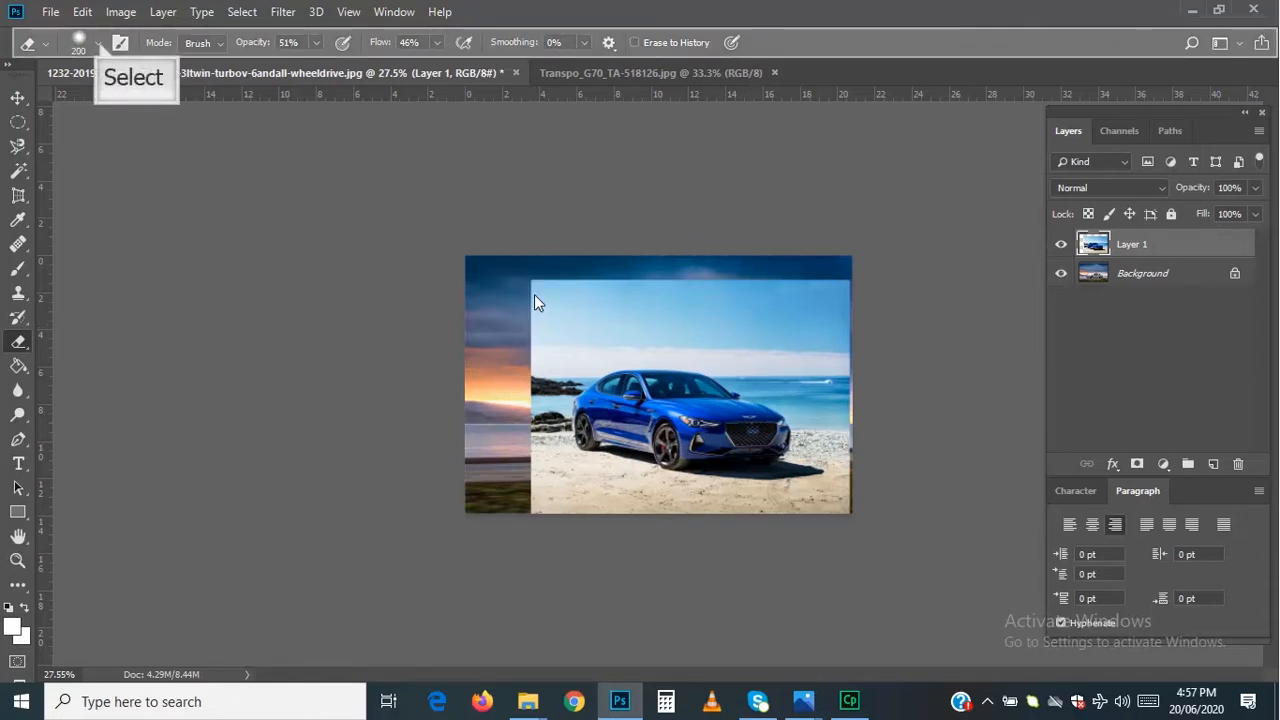
# Raise the eraser brush's hardness to 100%.
pyautogui.click(99, 42)
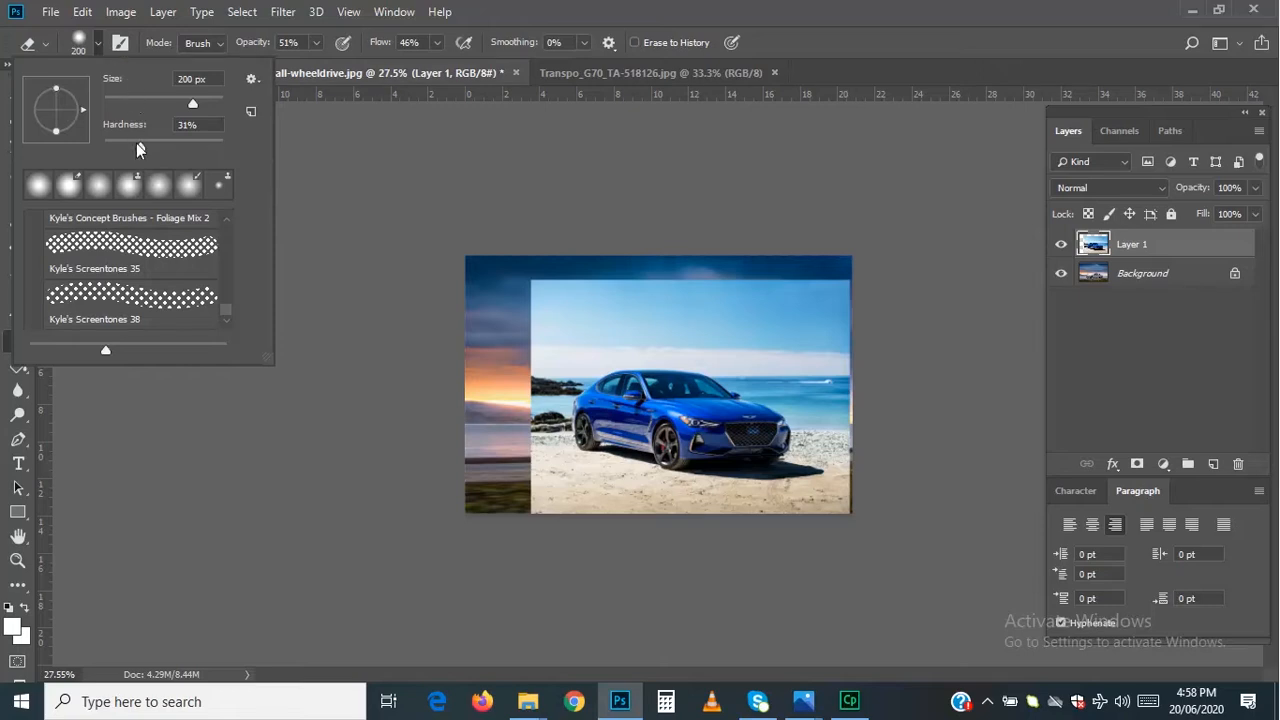
pyautogui.moveTo(136, 143); pyautogui.dragTo(140, 145)
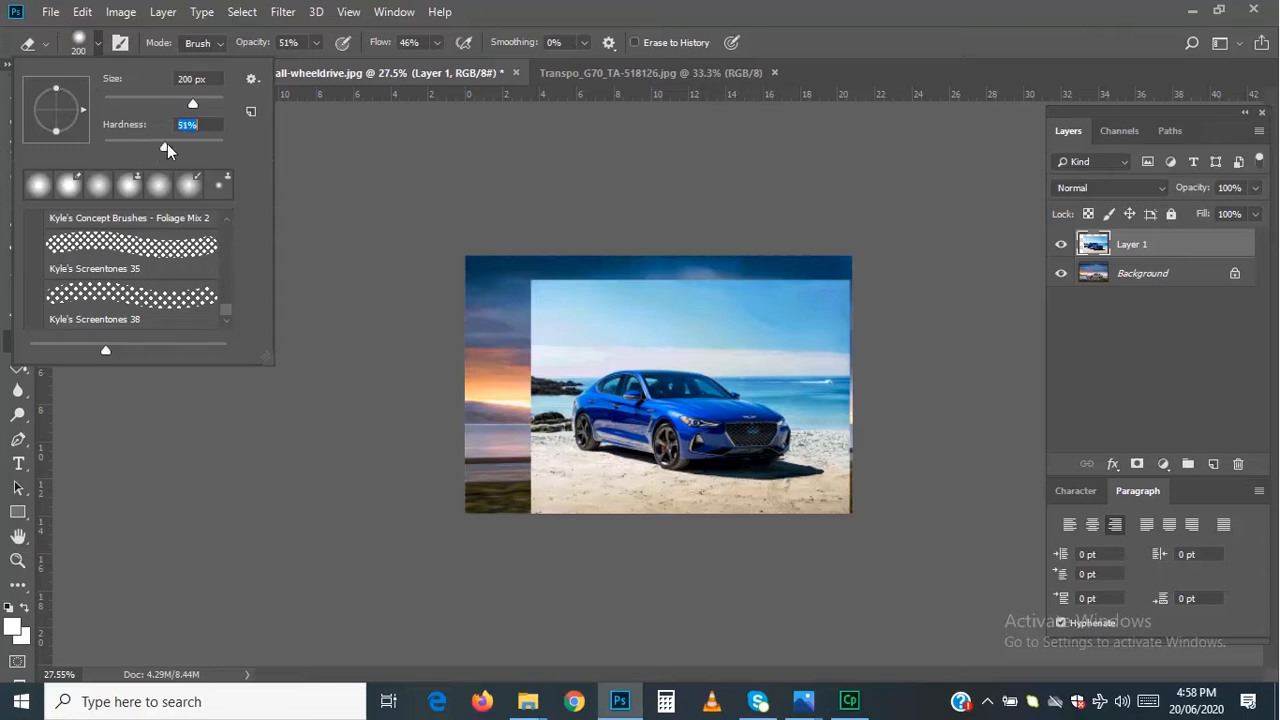
pyautogui.moveTo(200, 148); pyautogui.dragTo(224, 146)
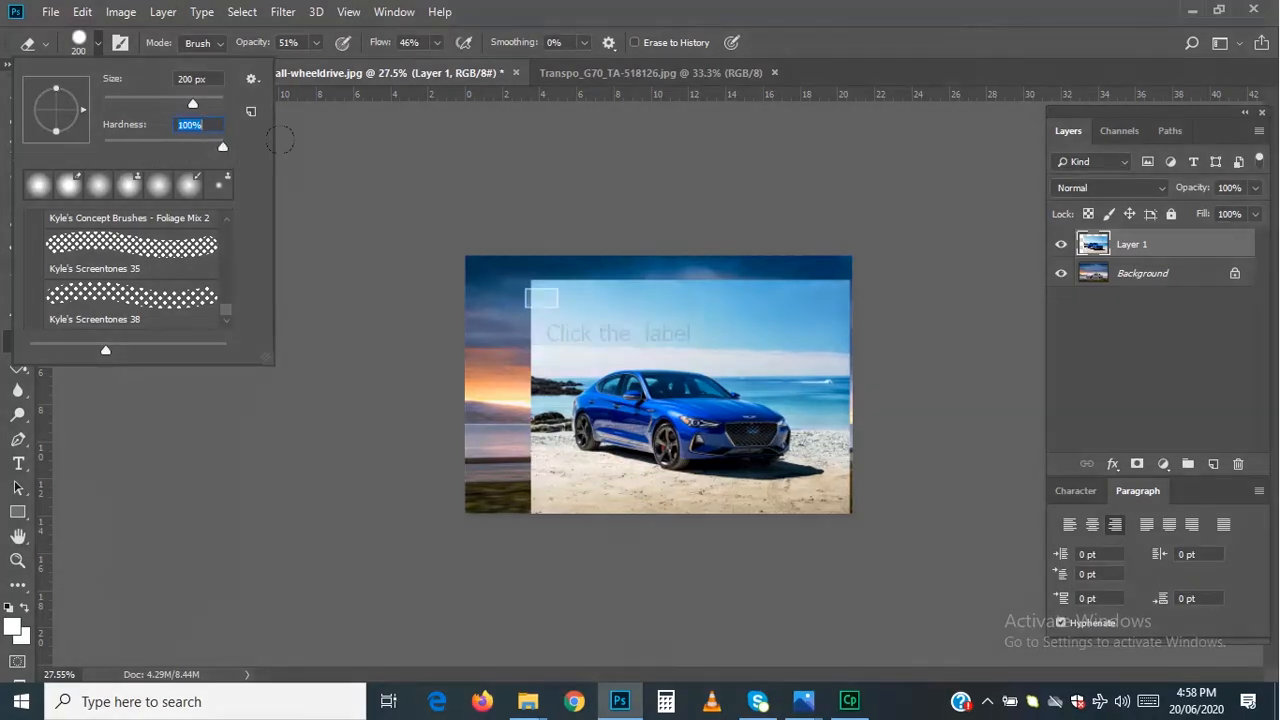
# Erase part of the sky in the upper-left corner of the blue car layer with the hard brush.
pyautogui.click(548, 295)
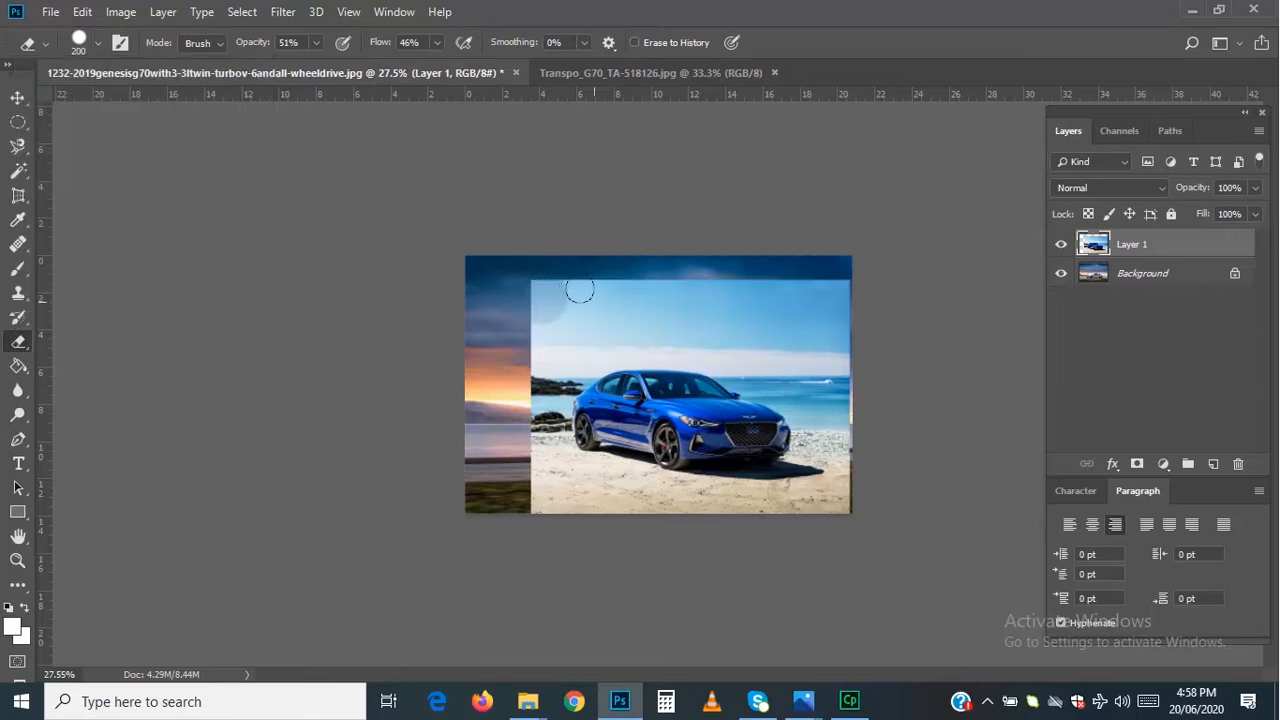
pyautogui.click(595, 295)
pyautogui.moveTo(600, 292); pyautogui.dragTo(547, 333)
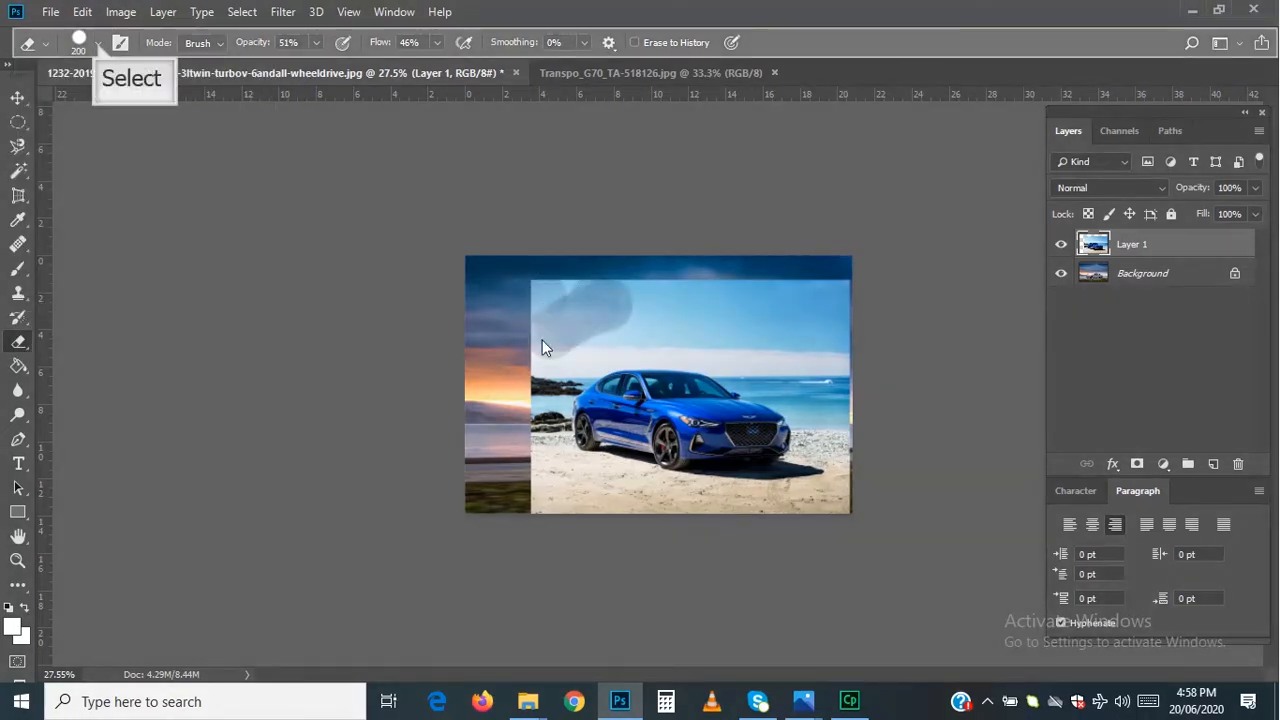
pyautogui.click(542, 340)
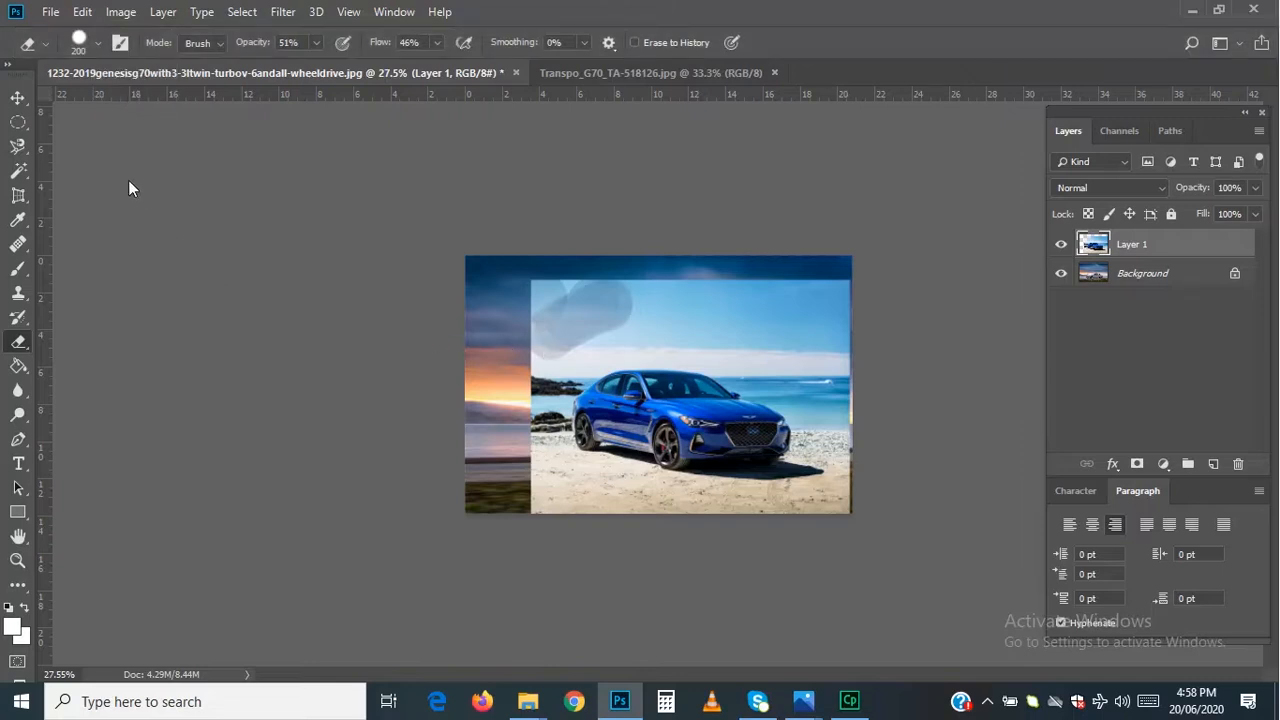
# Choose the recent soft eraser brush with 18% hardness and erase a spot in the sky above the blue car.
pyautogui.click(97, 43)
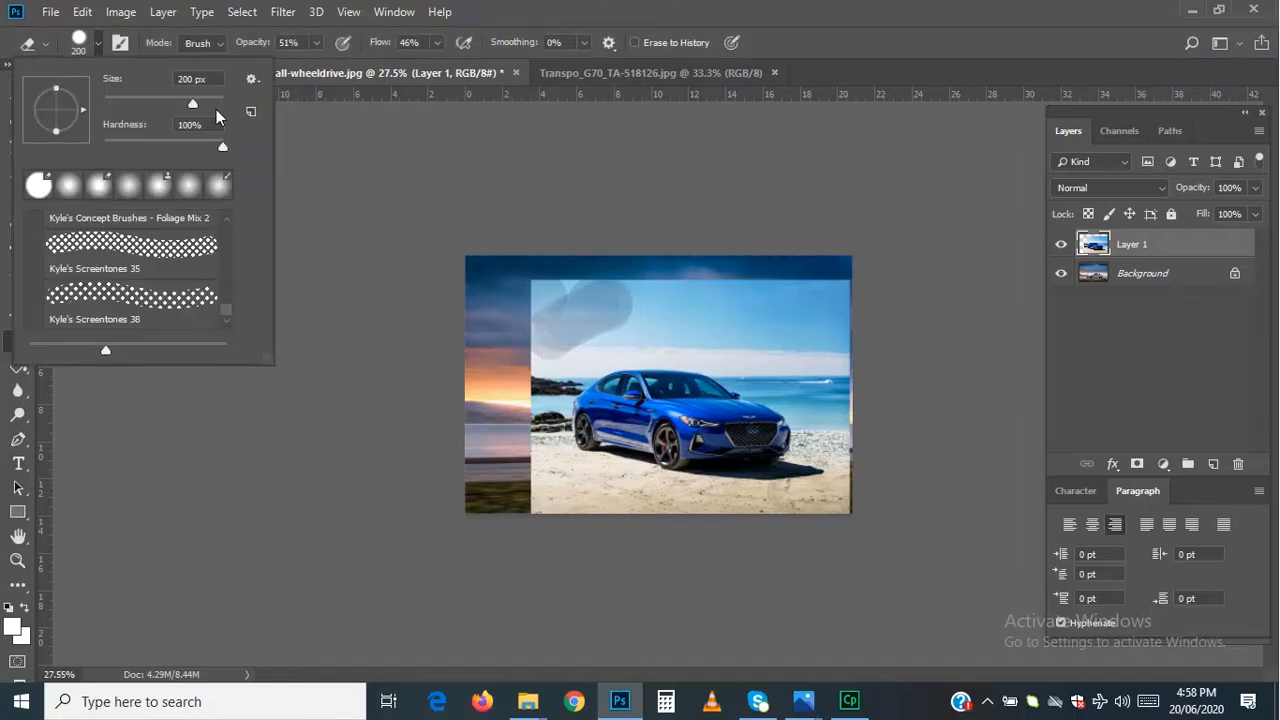
pyautogui.moveTo(221, 146); pyautogui.dragTo(157, 143)
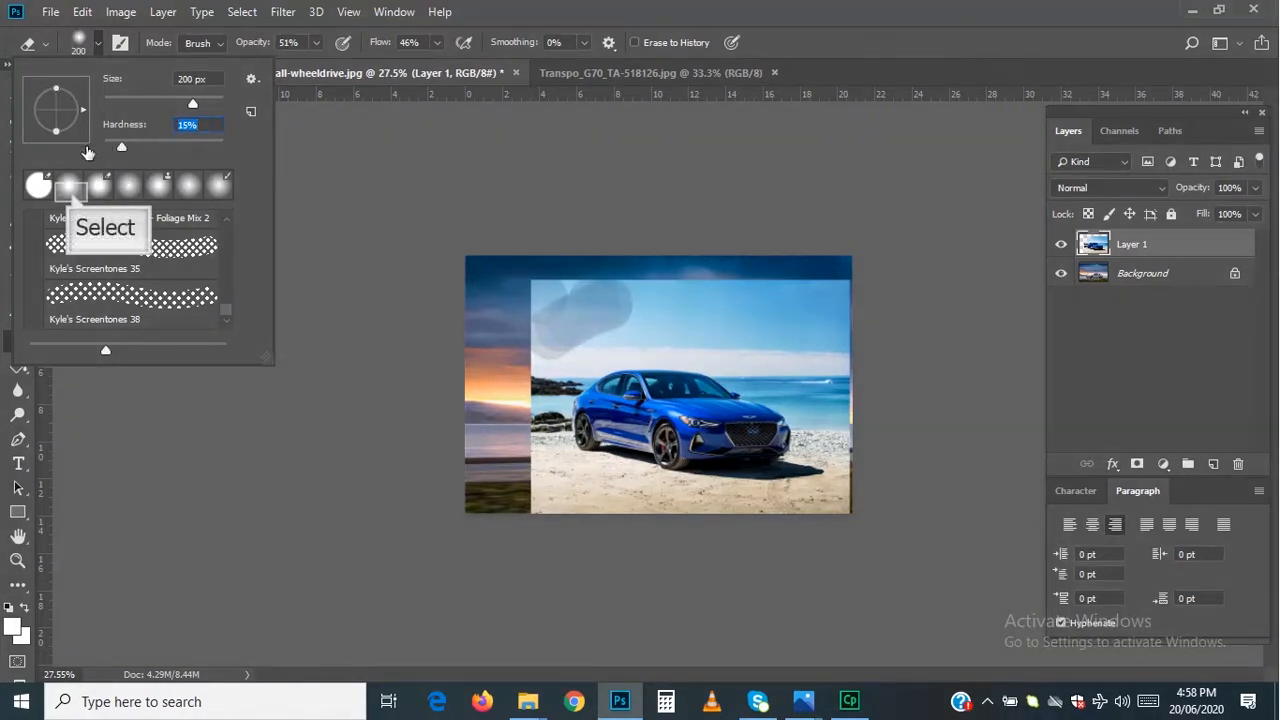
pyautogui.click(70, 192)
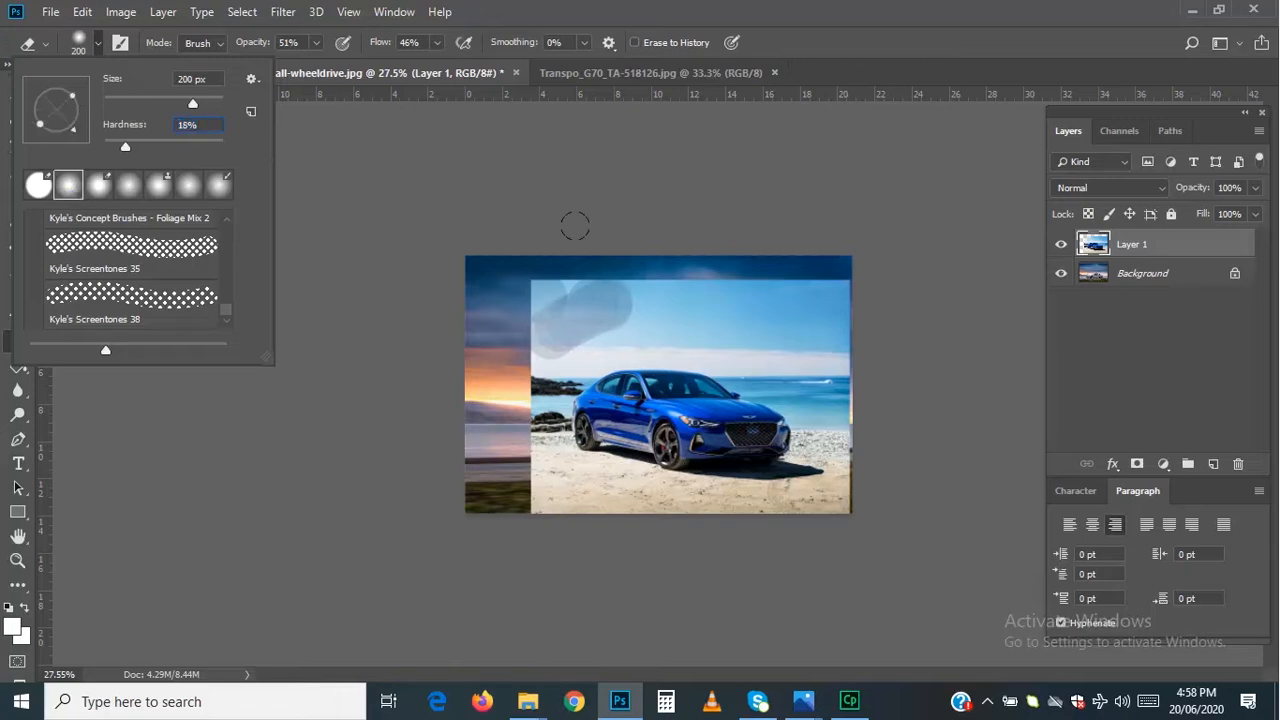
pyautogui.click(679, 304)
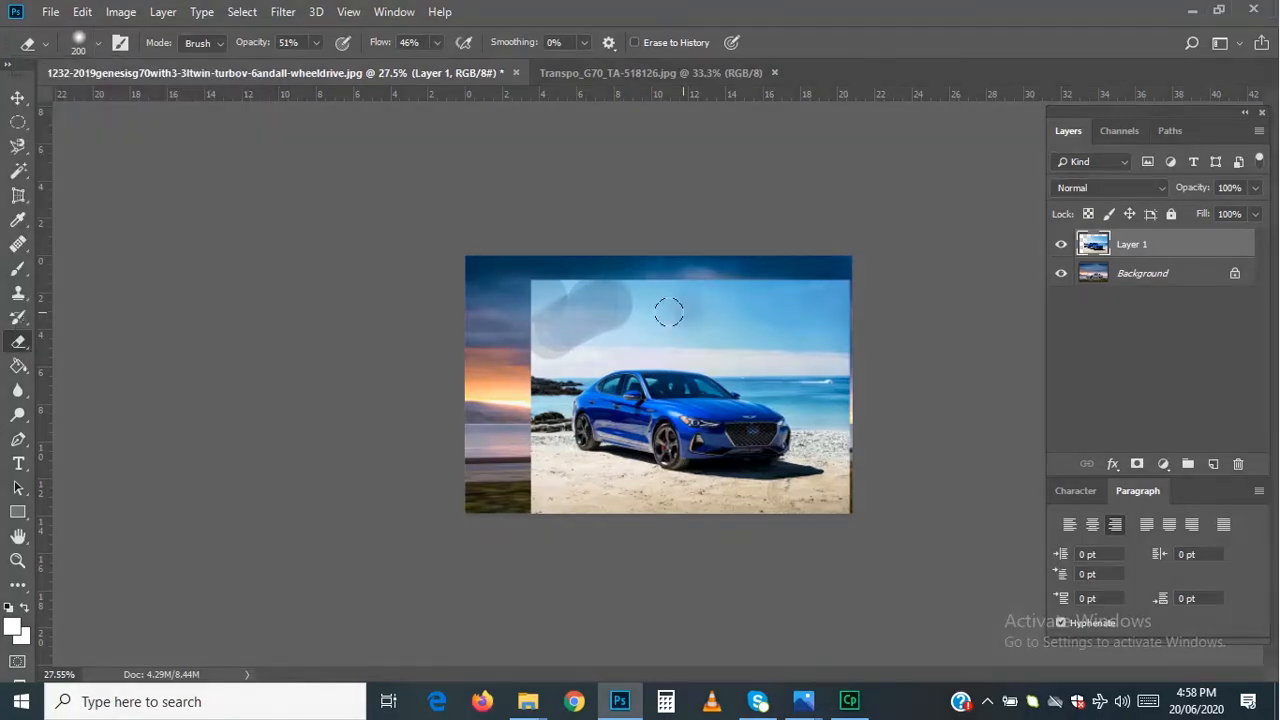
# Erase a soft diagonal streak in the sky above the blue car and inspect the eraser's opacity, flow and smoothing sliders.
pyautogui.moveTo(669, 312)
pyautogui.mouseDown()
pyautogui.moveTo(594, 357)
pyautogui.moveTo(687, 302)
pyautogui.moveTo(622, 366)
pyautogui.mouseUp()
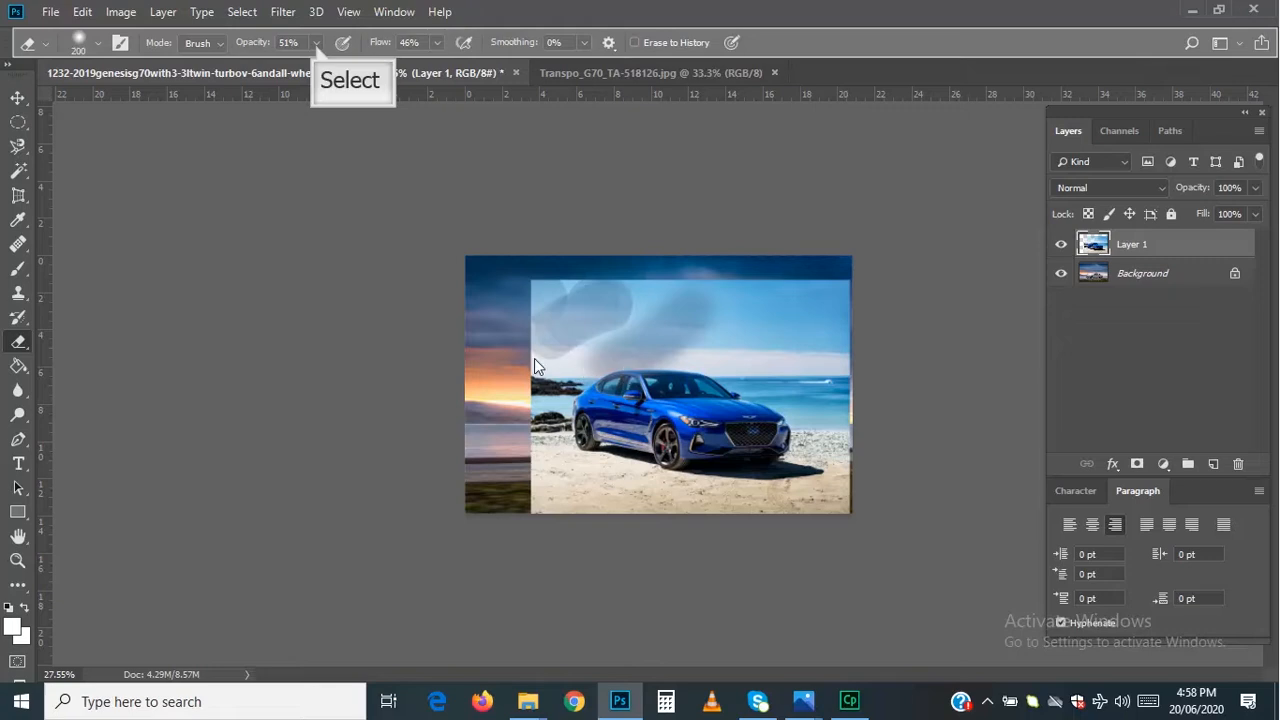
pyautogui.click(316, 43)
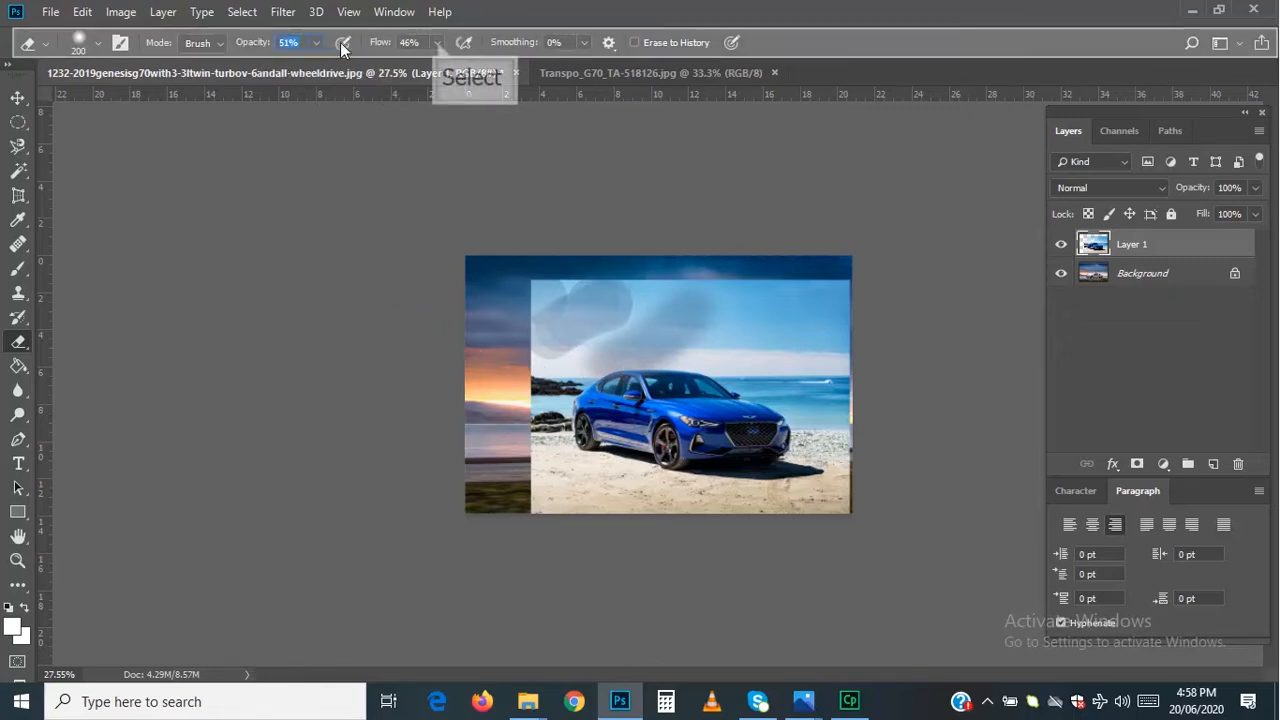
pyautogui.click(437, 42)
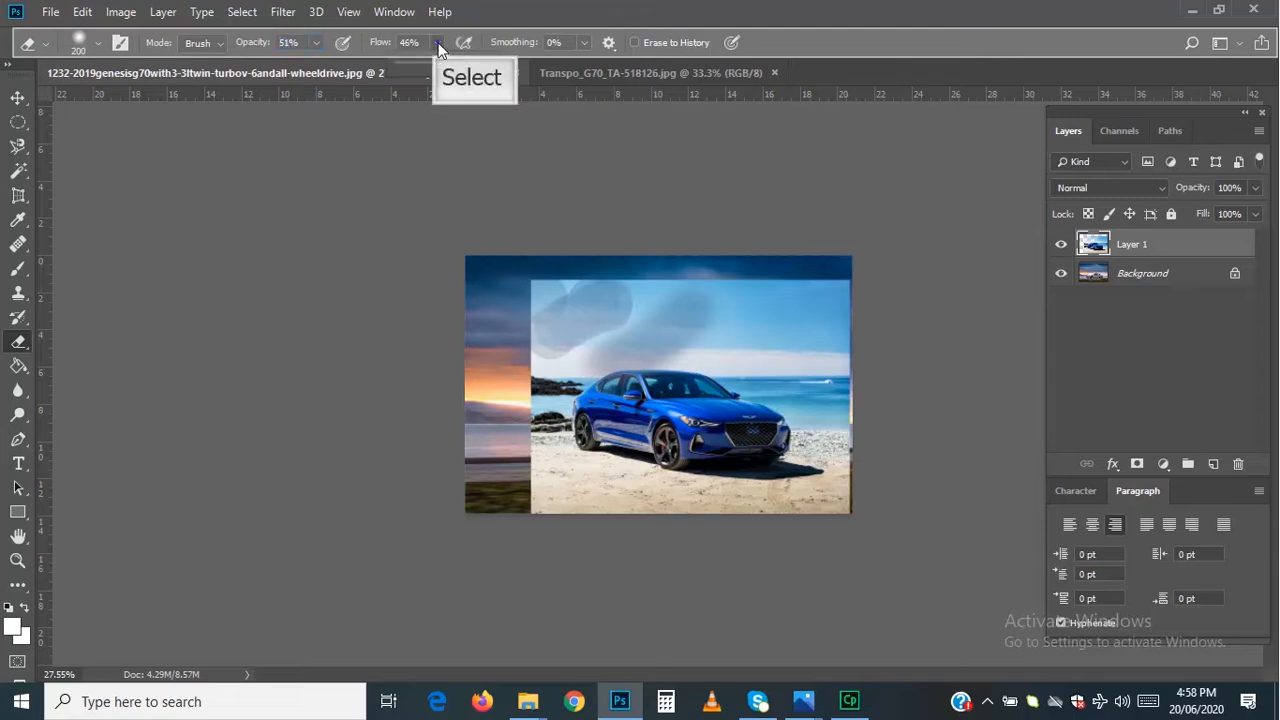
pyautogui.click(585, 42)
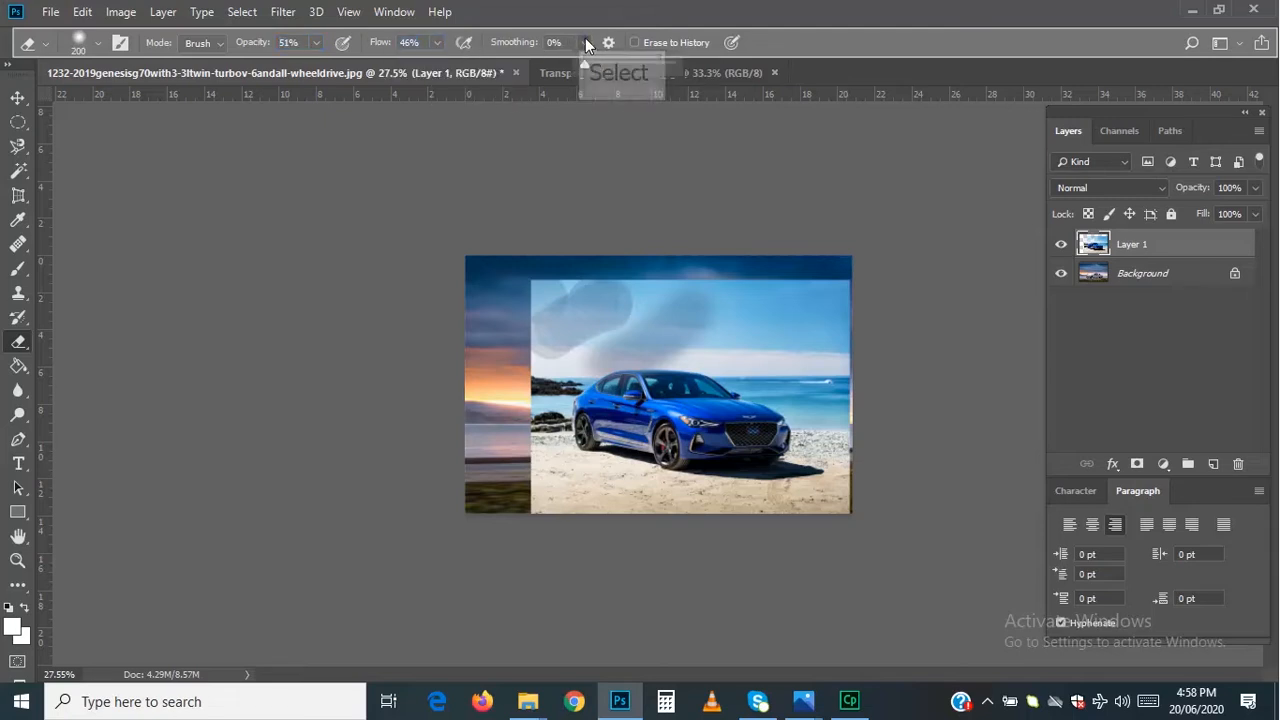
# Raise the eraser's opacity to 100% and erase a streak along the upper edge of the blue car layer.
pyautogui.click(317, 44)
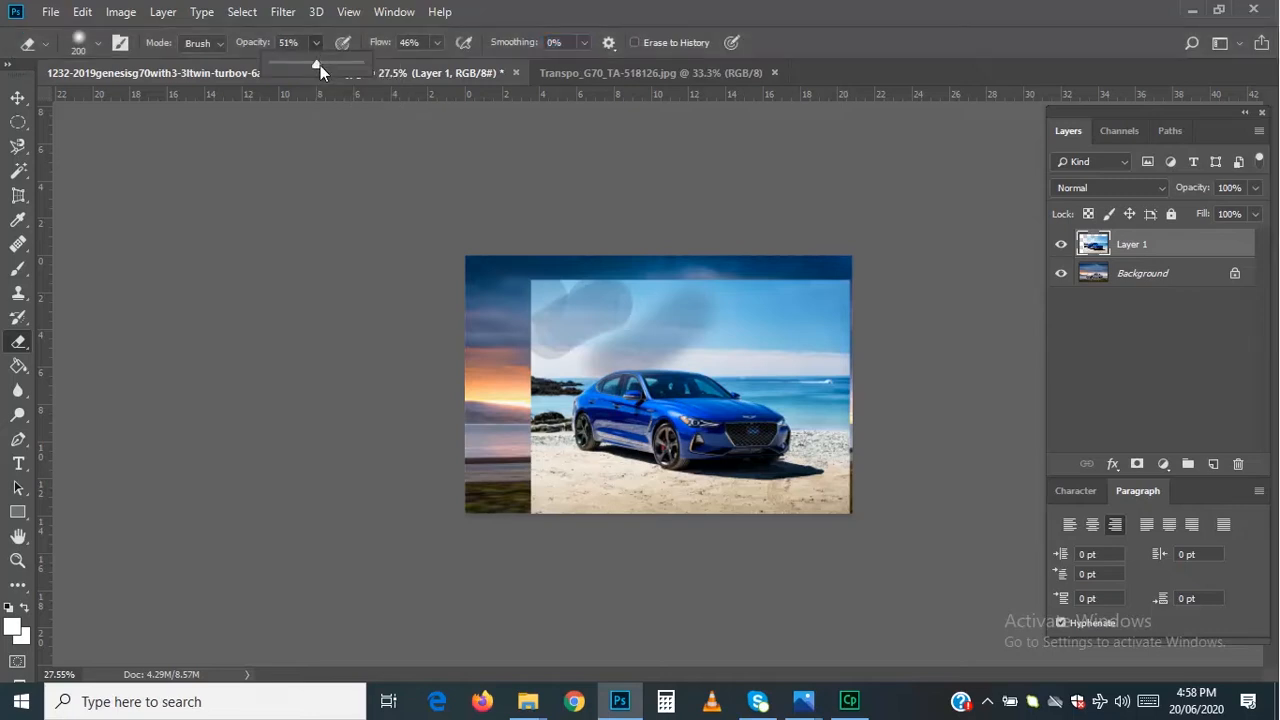
pyautogui.moveTo(320, 65); pyautogui.dragTo(369, 64)
pyautogui.click(777, 282)
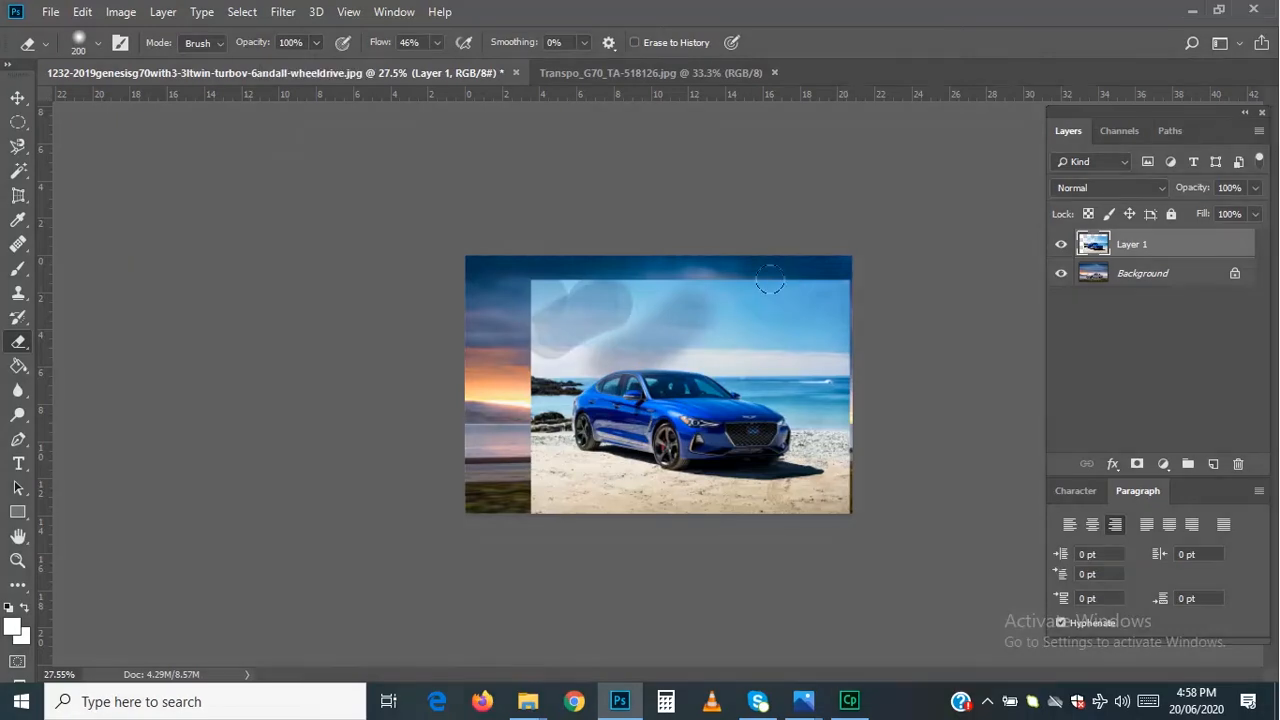
pyautogui.moveTo(770, 282); pyautogui.dragTo(646, 282)
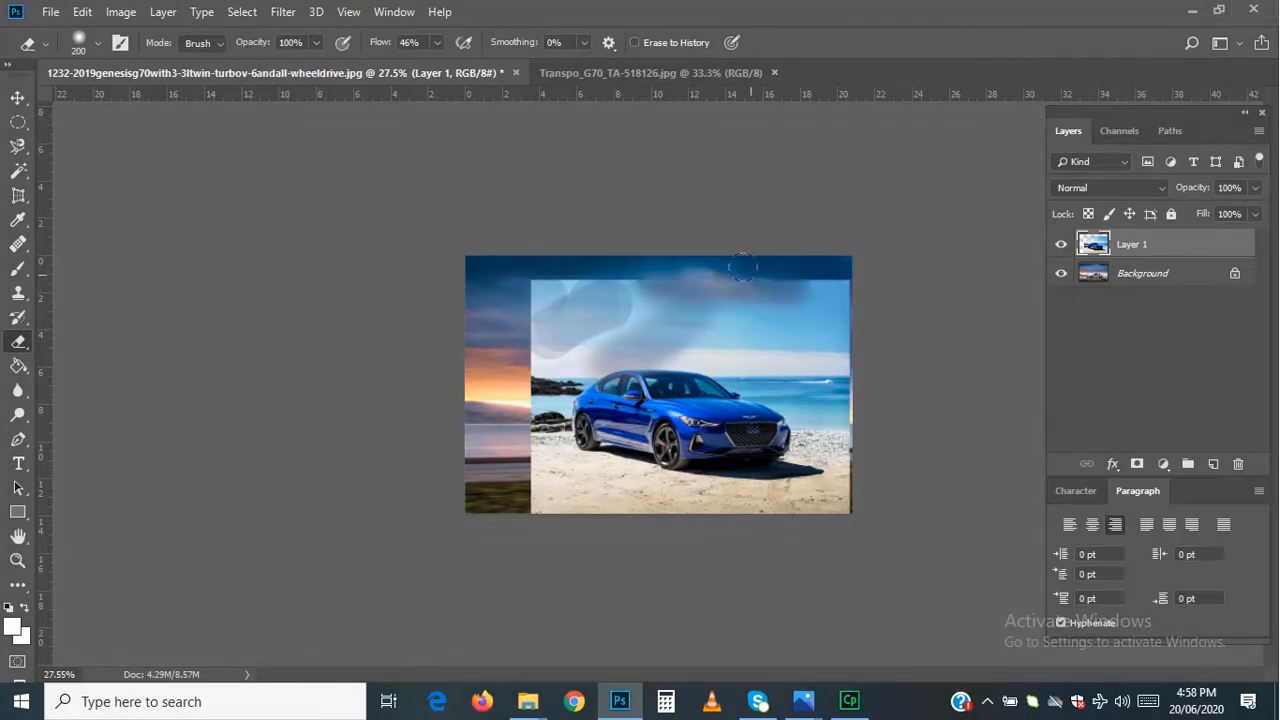
# Raise the eraser's flow to 100% and erase a horizontal band across the whole sky of the blue car layer.
pyautogui.click(437, 43)
pyautogui.moveTo(436, 61); pyautogui.dragTo(514, 66)
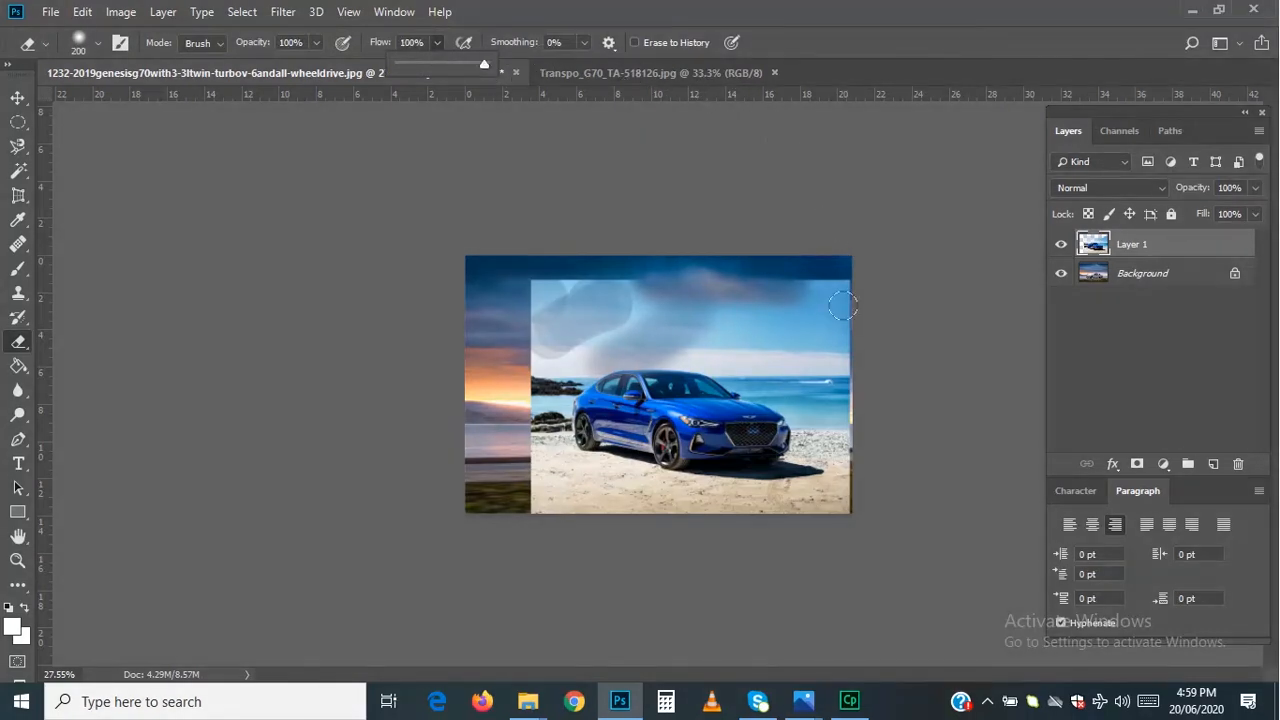
pyautogui.moveTo(839, 307); pyautogui.dragTo(493, 306)
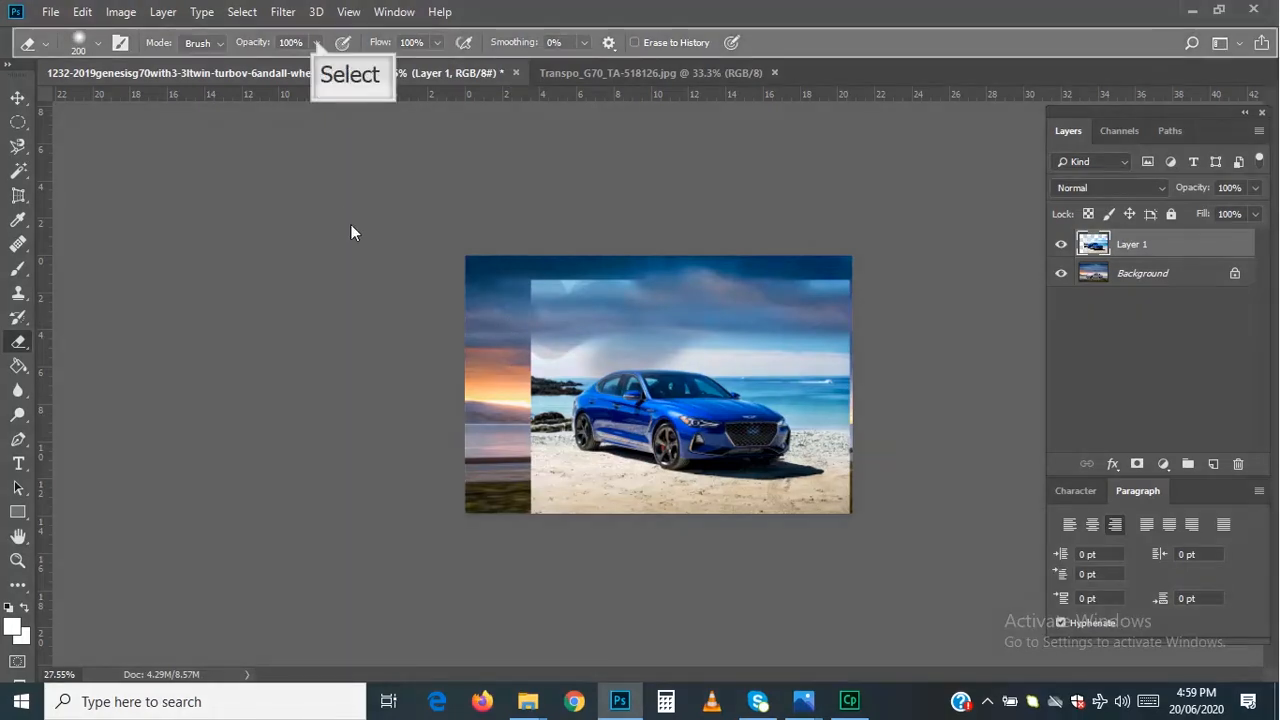
# Lower the eraser to 9% opacity and 4% flow and erase lightly in the sky just above the sea.
pyautogui.moveTo(316, 42); pyautogui.dragTo(238, 65)
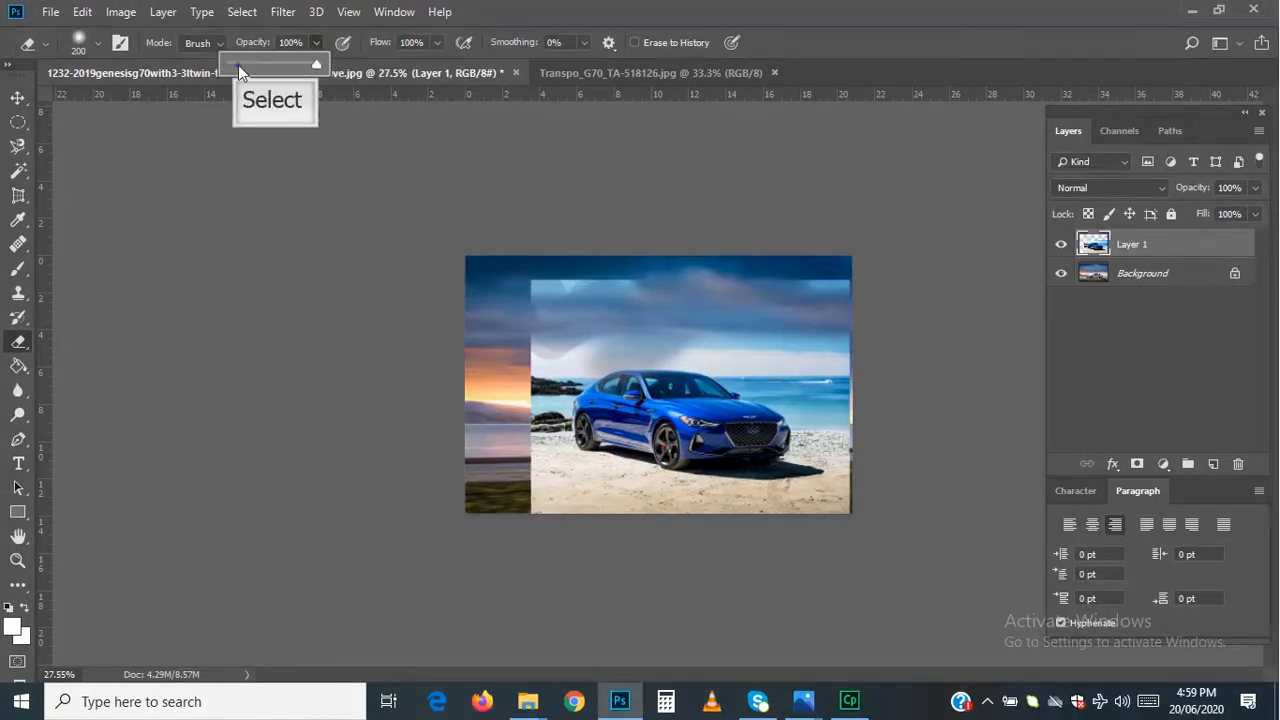
pyautogui.click(437, 42)
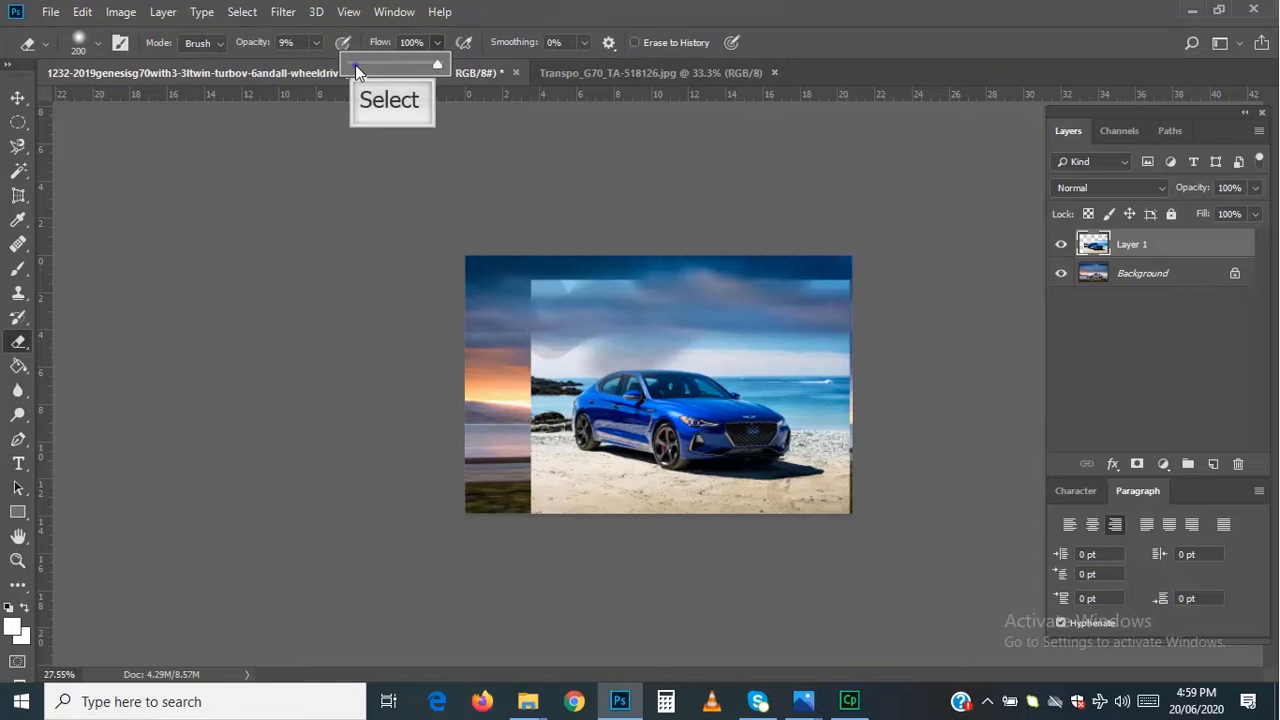
pyautogui.click(355, 65)
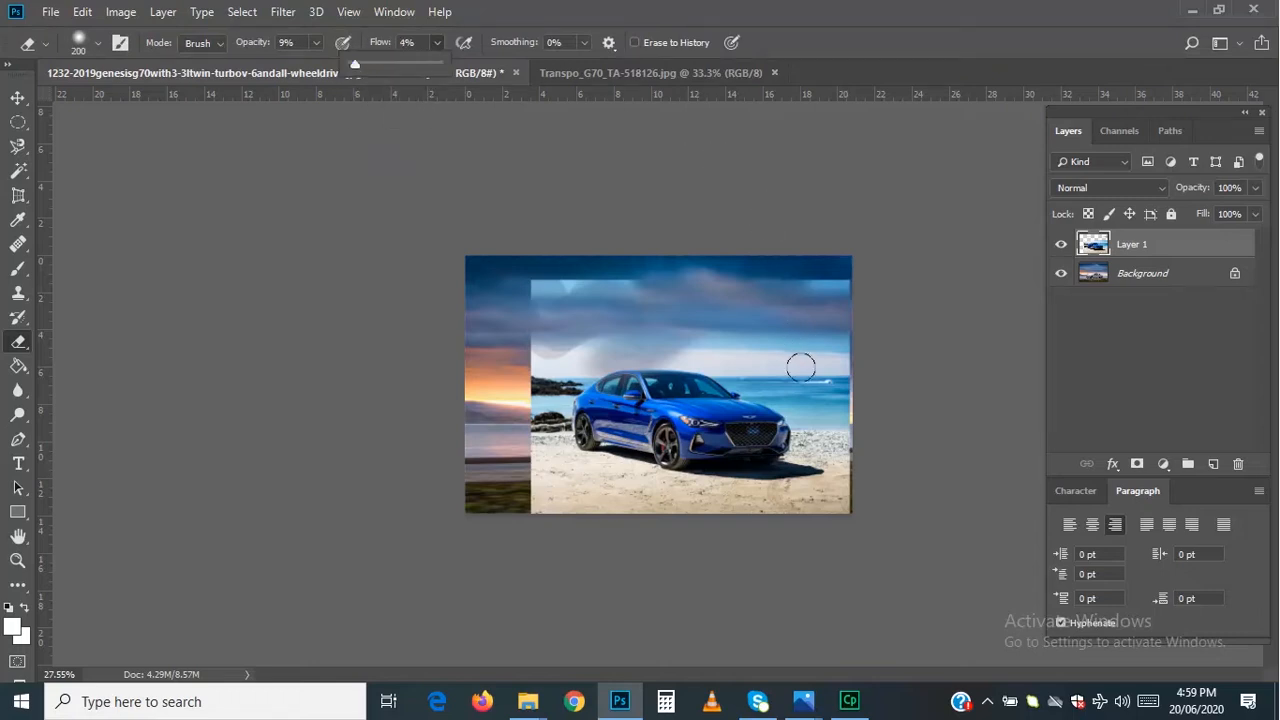
pyautogui.moveTo(801, 367)
pyautogui.mouseDown()
pyautogui.moveTo(704, 344)
pyautogui.moveTo(814, 362)
pyautogui.mouseUp()
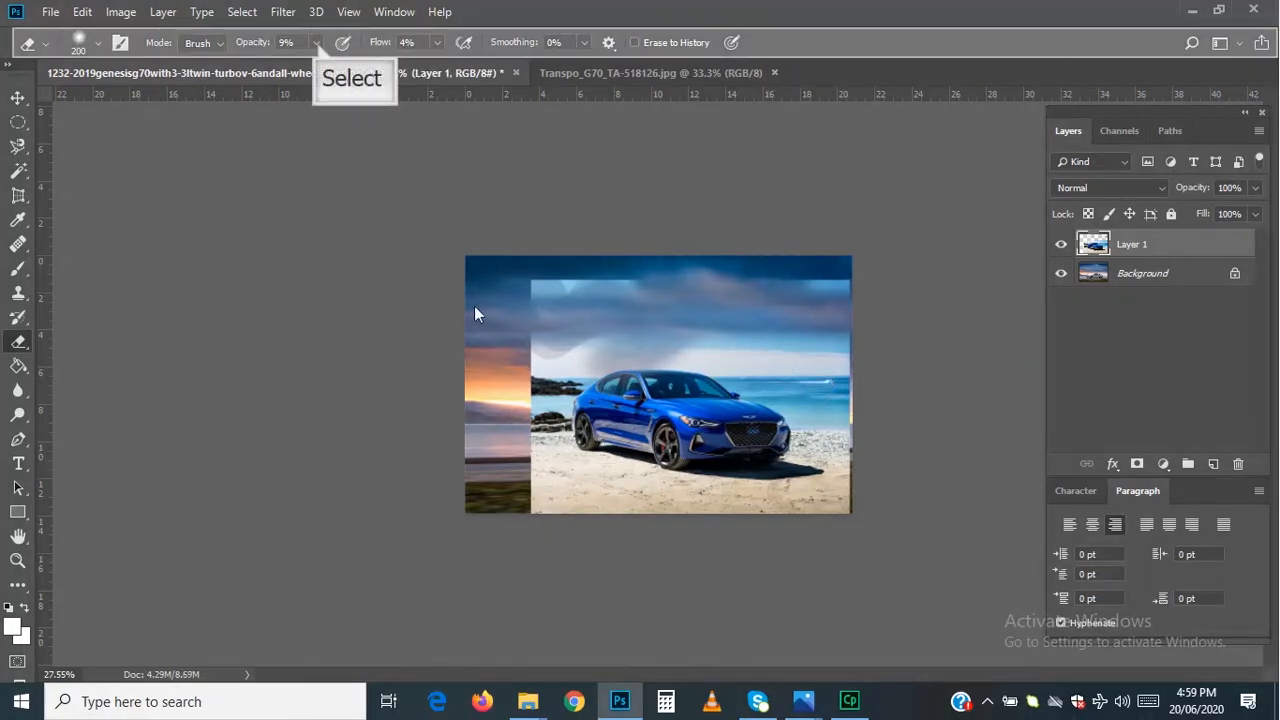
# Set the eraser to 38% opacity and 26% flow and erase the sky and sea along the blue car layer's right edge.
pyautogui.click(316, 43)
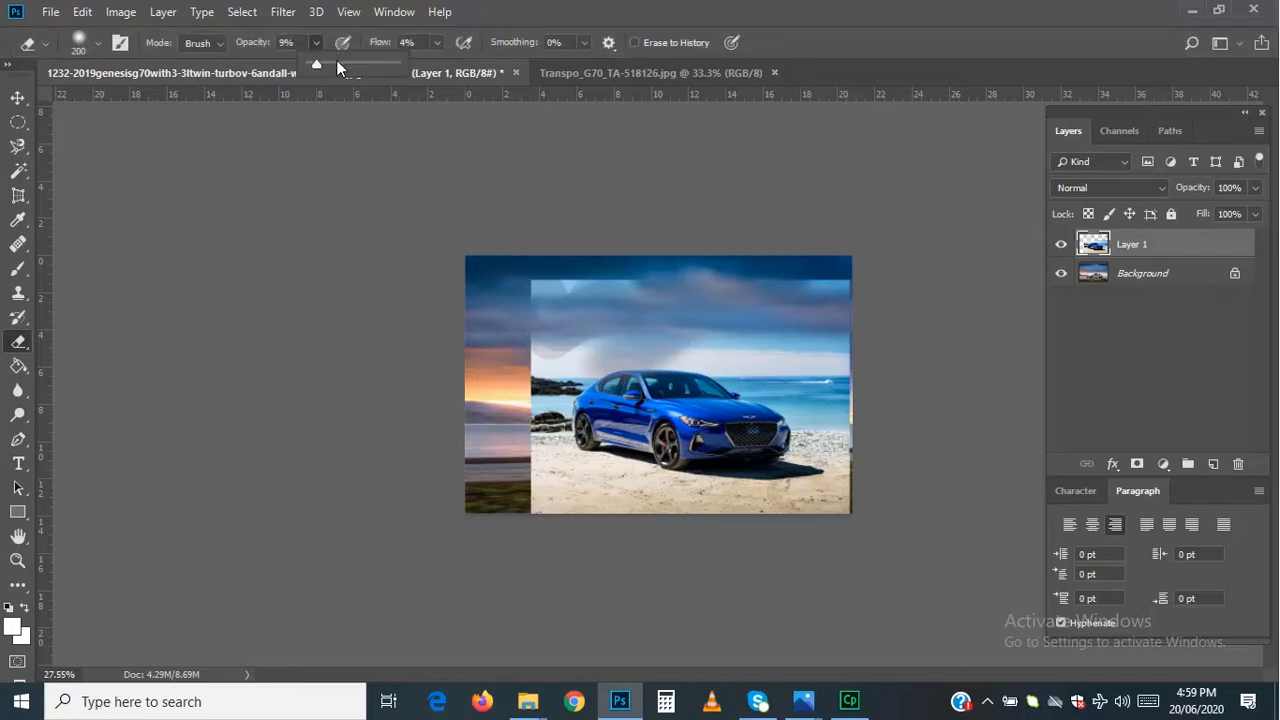
pyautogui.click(345, 65)
pyautogui.click(437, 43)
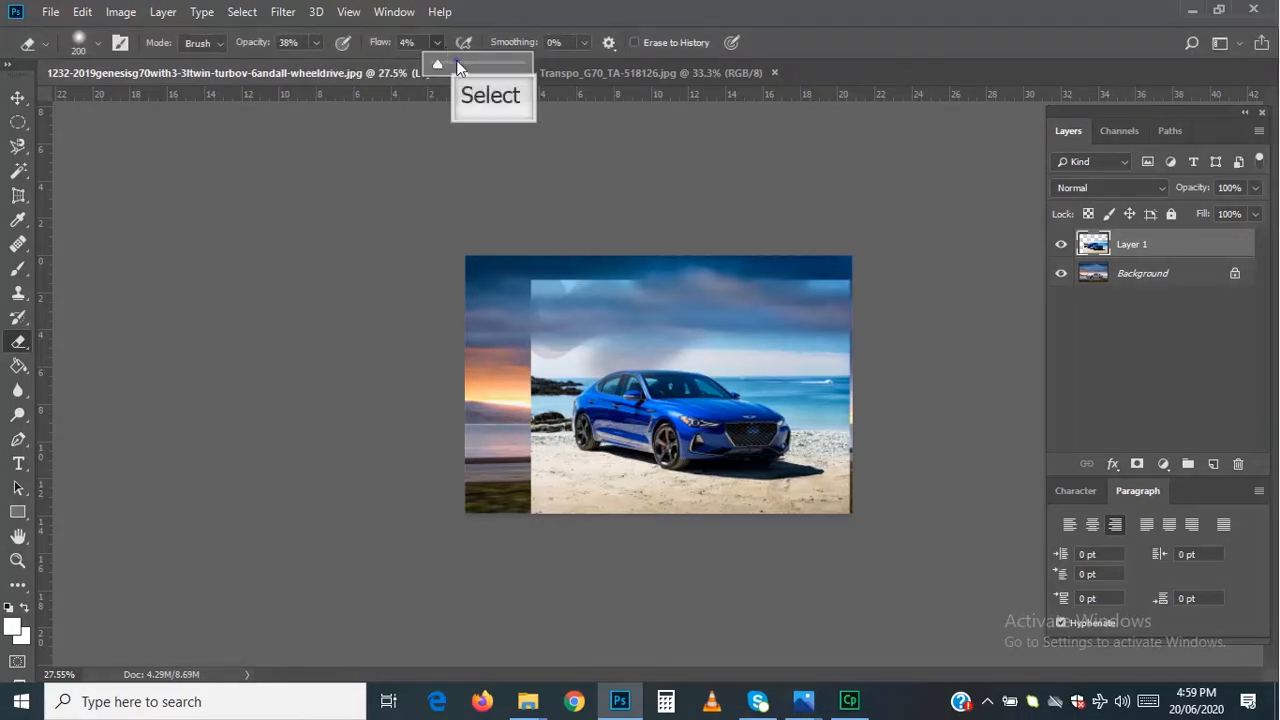
pyautogui.click(457, 66)
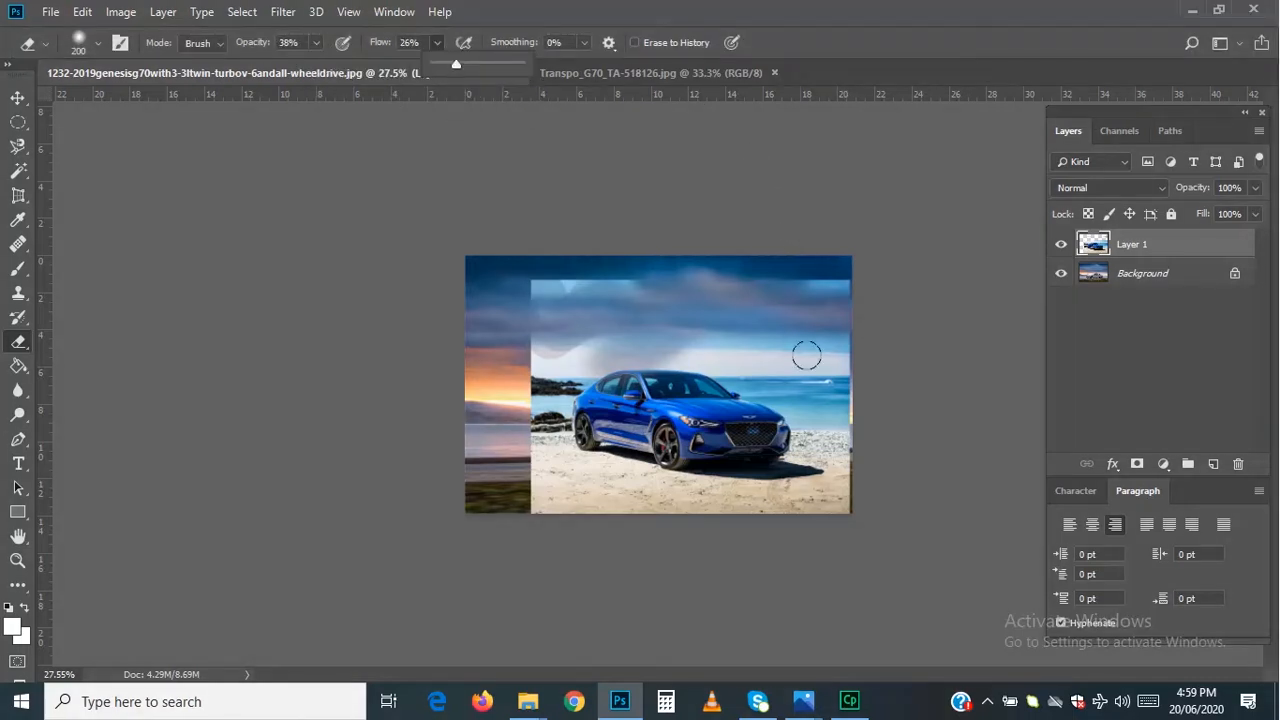
pyautogui.moveTo(808, 355)
pyautogui.mouseDown()
pyautogui.moveTo(700, 354)
pyautogui.moveTo(823, 363)
pyautogui.moveTo(706, 344)
pyautogui.moveTo(763, 343)
pyautogui.moveTo(868, 362)
pyautogui.moveTo(750, 336)
pyautogui.moveTo(816, 354)
pyautogui.moveTo(740, 340)
pyautogui.moveTo(868, 366)
pyautogui.mouseUp()
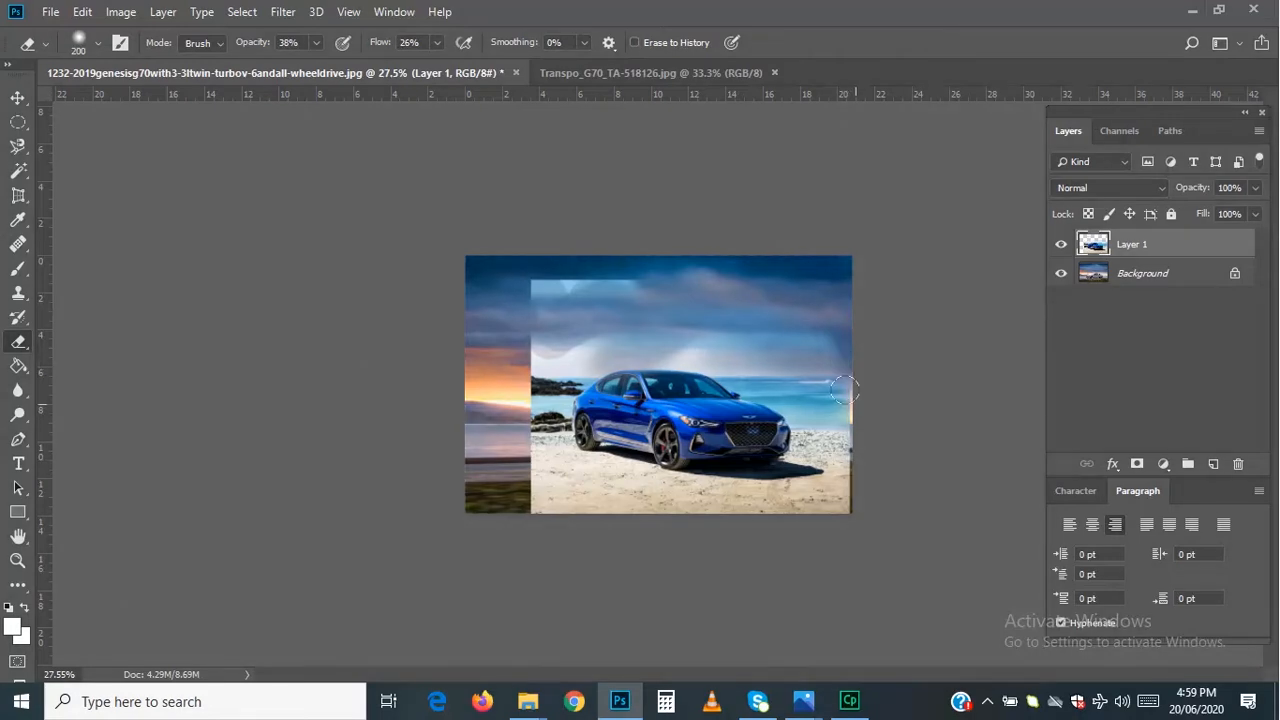
pyautogui.moveTo(838, 382); pyautogui.dragTo(848, 410)
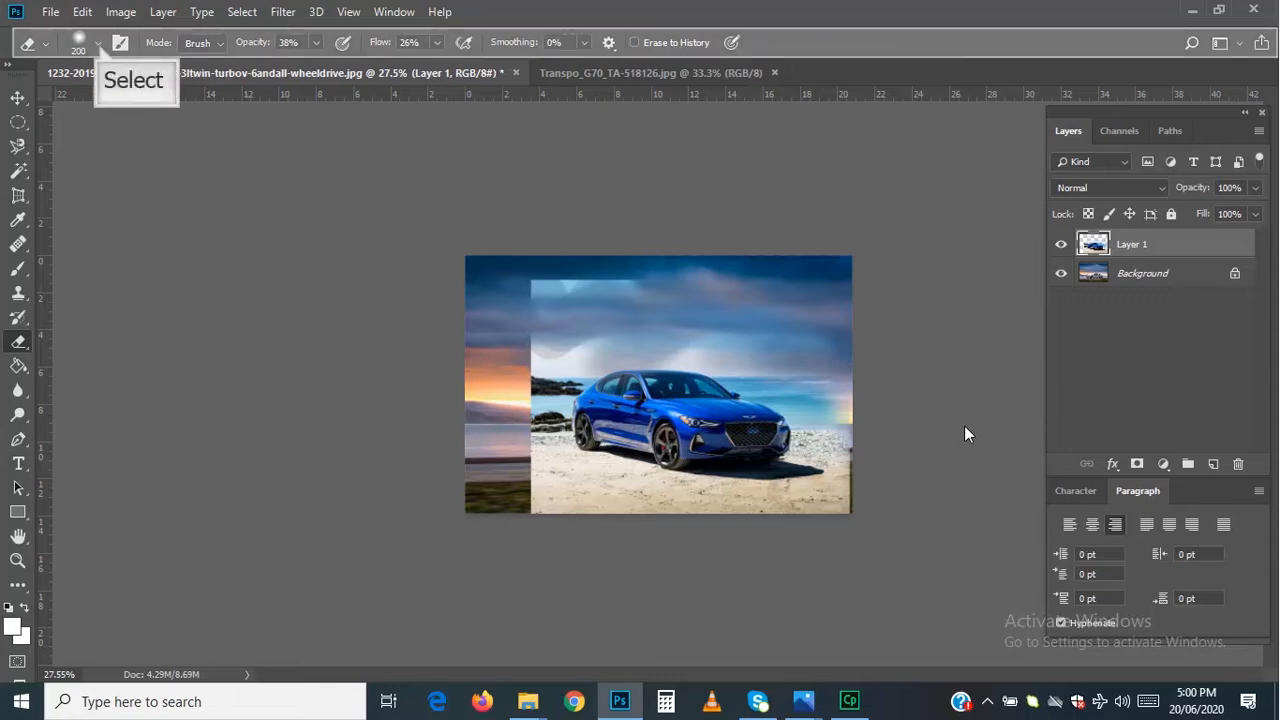
# Look through the eraser's brush presets, from the special effects brushes up to the general soft and hard round brushes.
pyautogui.click(99, 45)
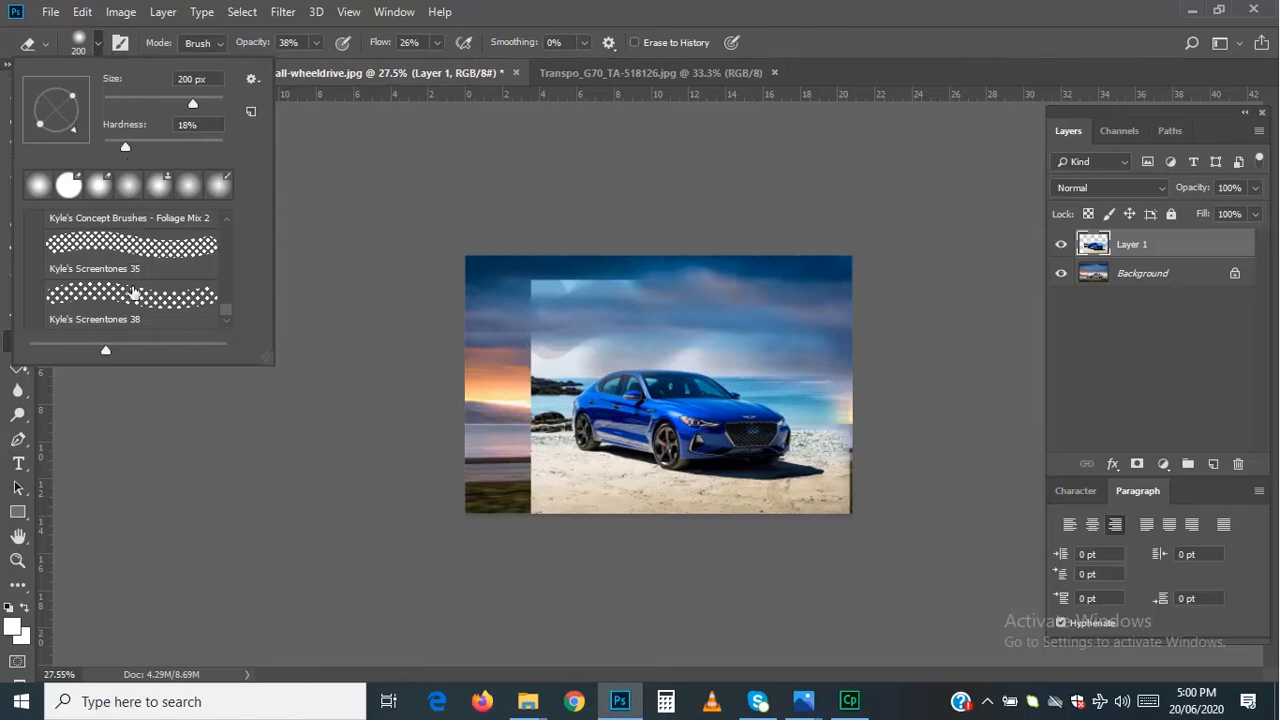
pyautogui.scroll(3, 133, 292)
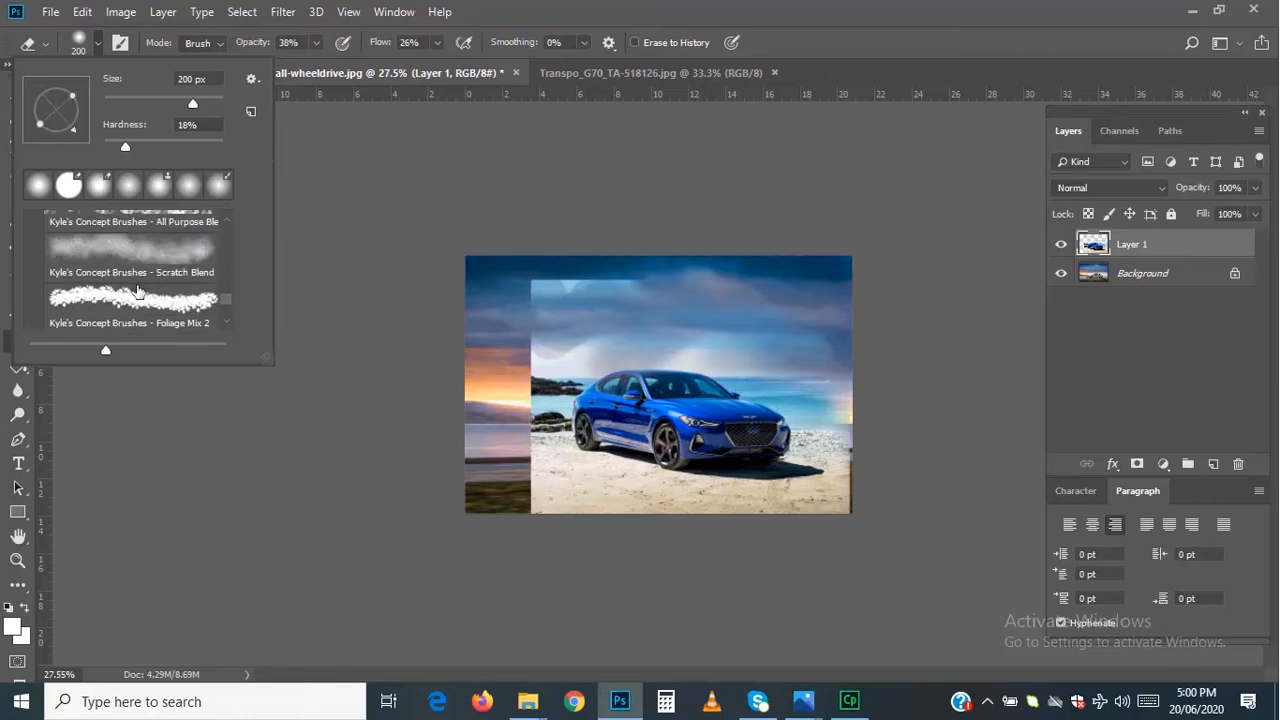
pyautogui.scroll(2, 160, 305)
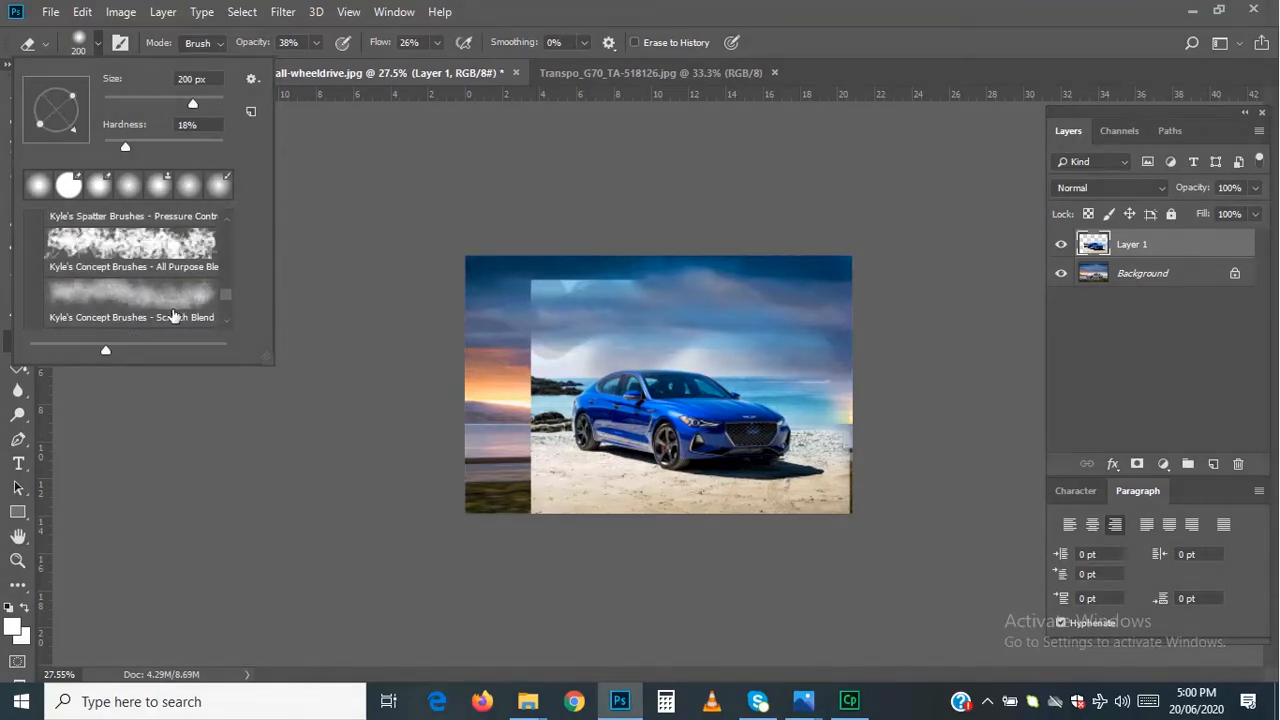
pyautogui.scroll(5, 172, 314)
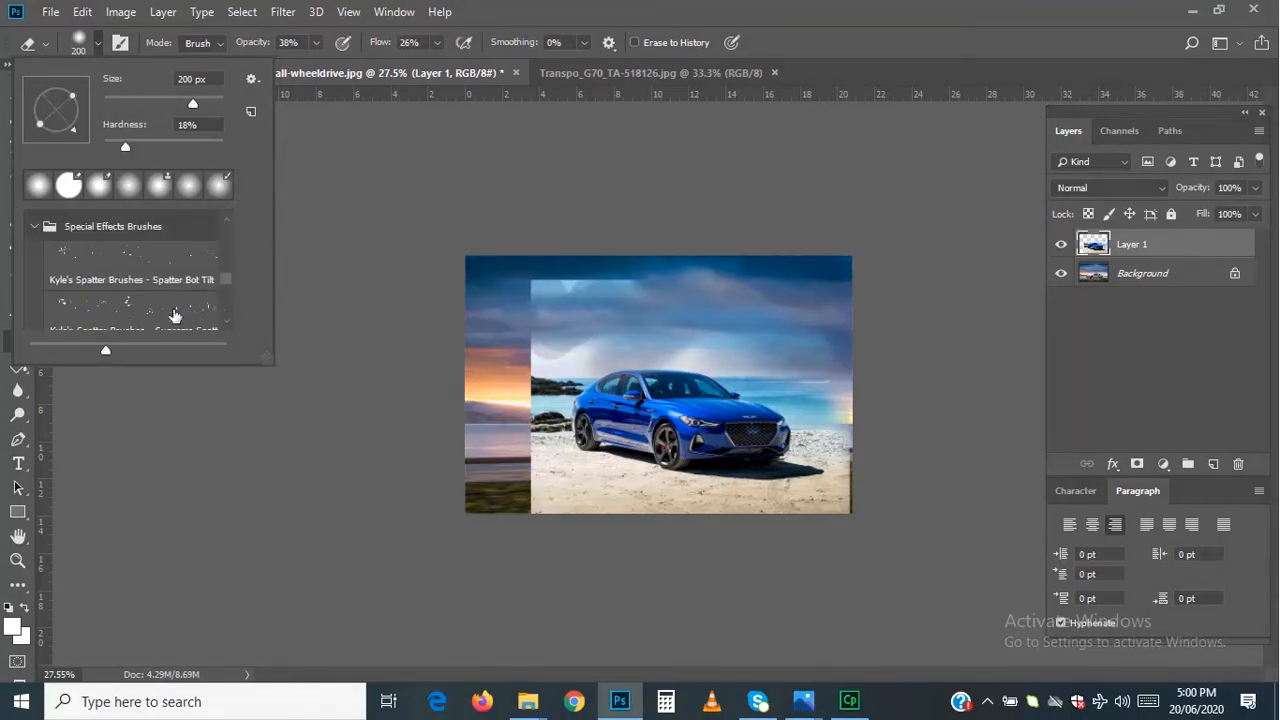
pyautogui.scroll(5, 172, 314)
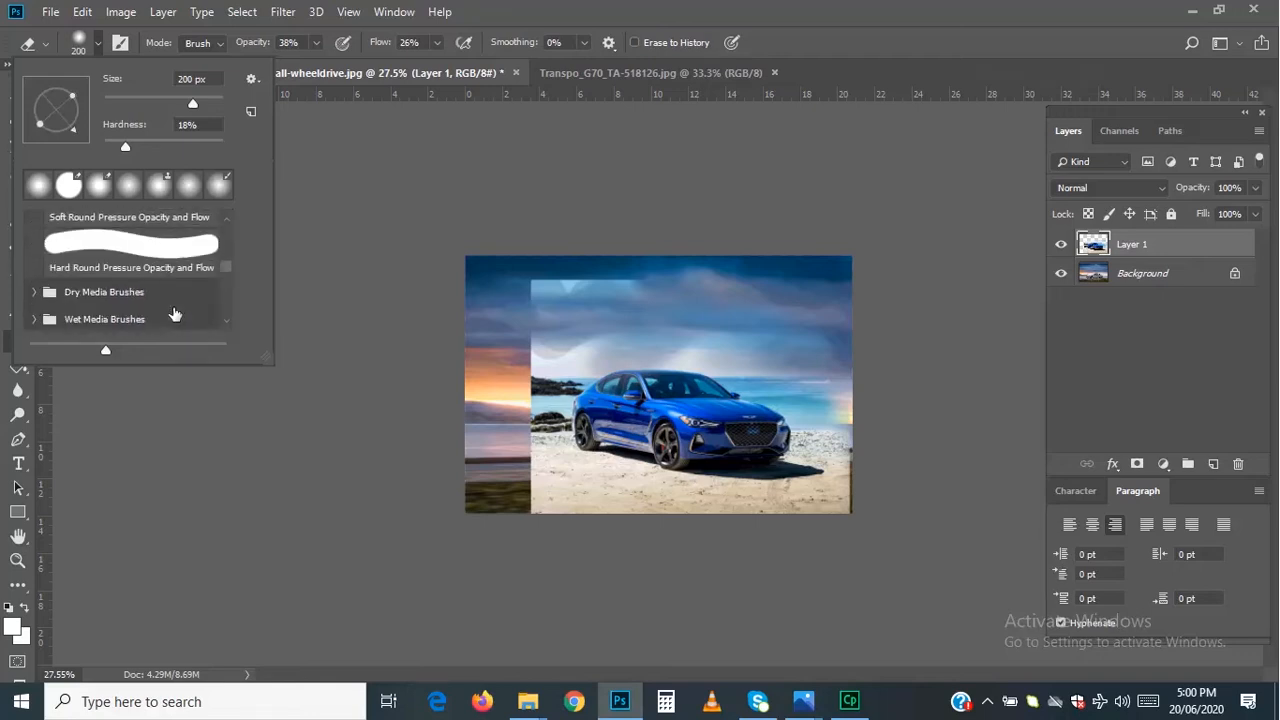
pyautogui.scroll(3, 172, 313)
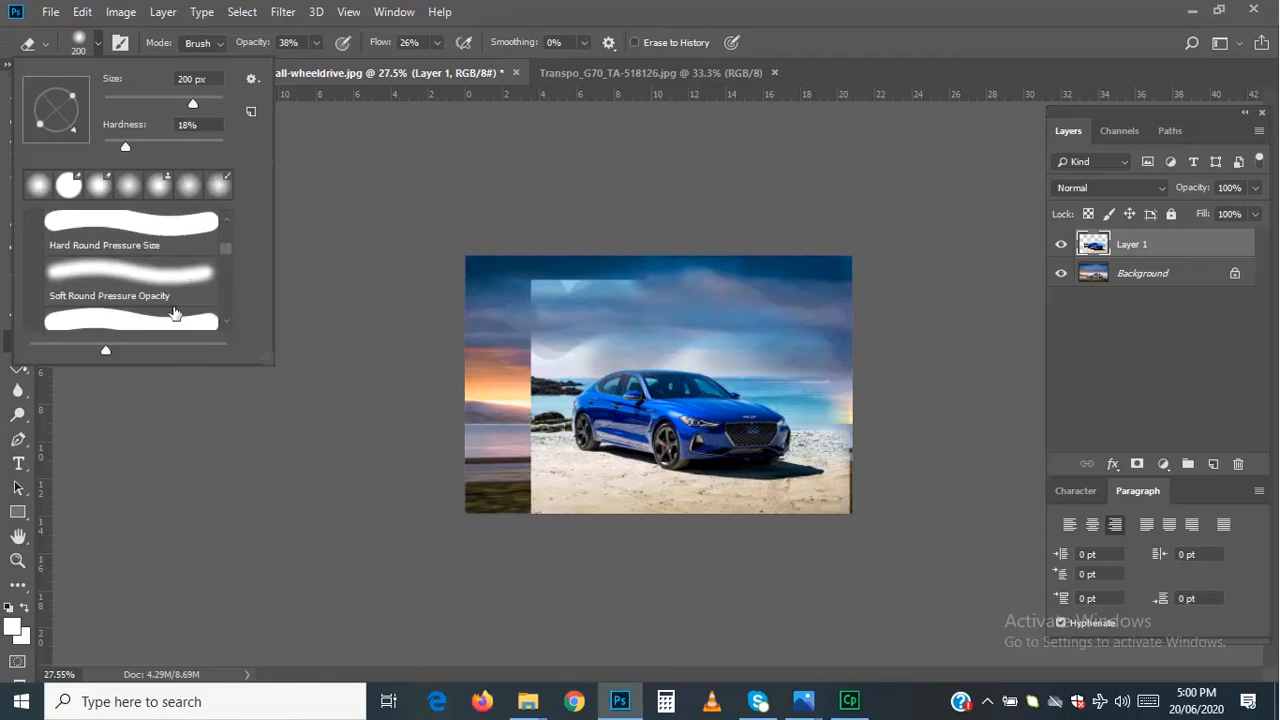
pyautogui.scroll(3, 172, 313)
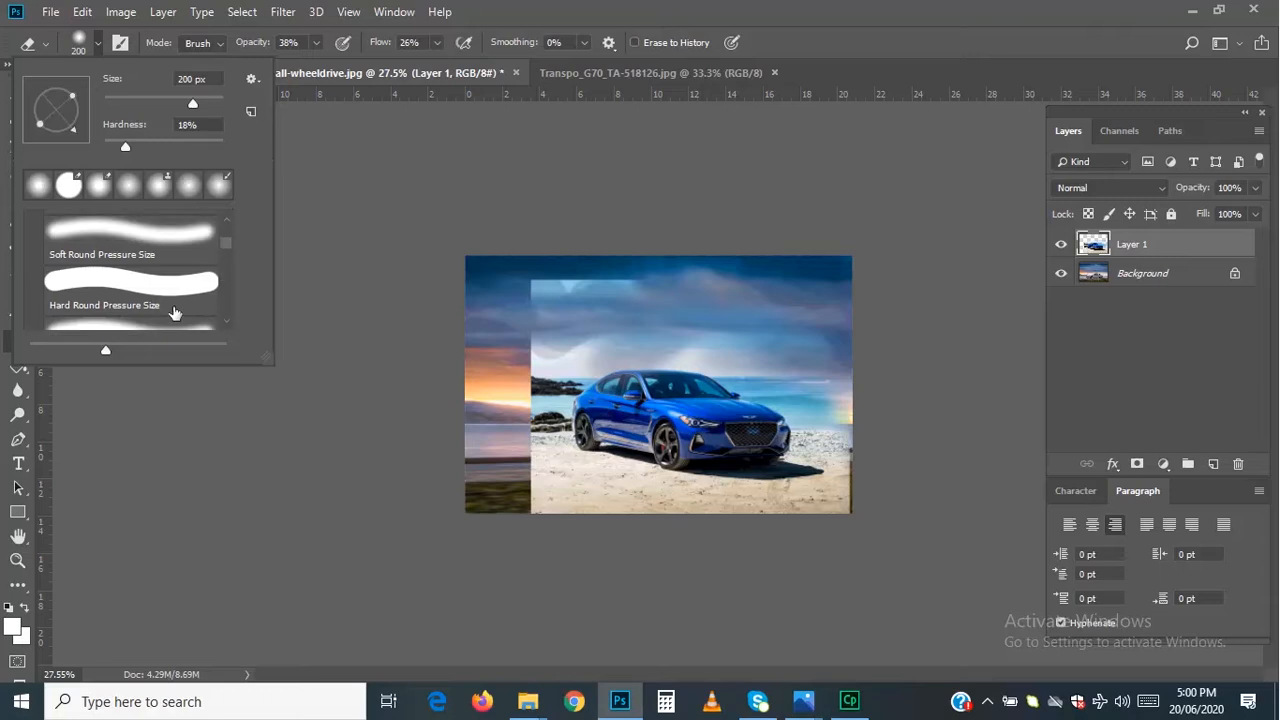
pyautogui.scroll(1, 174, 314)
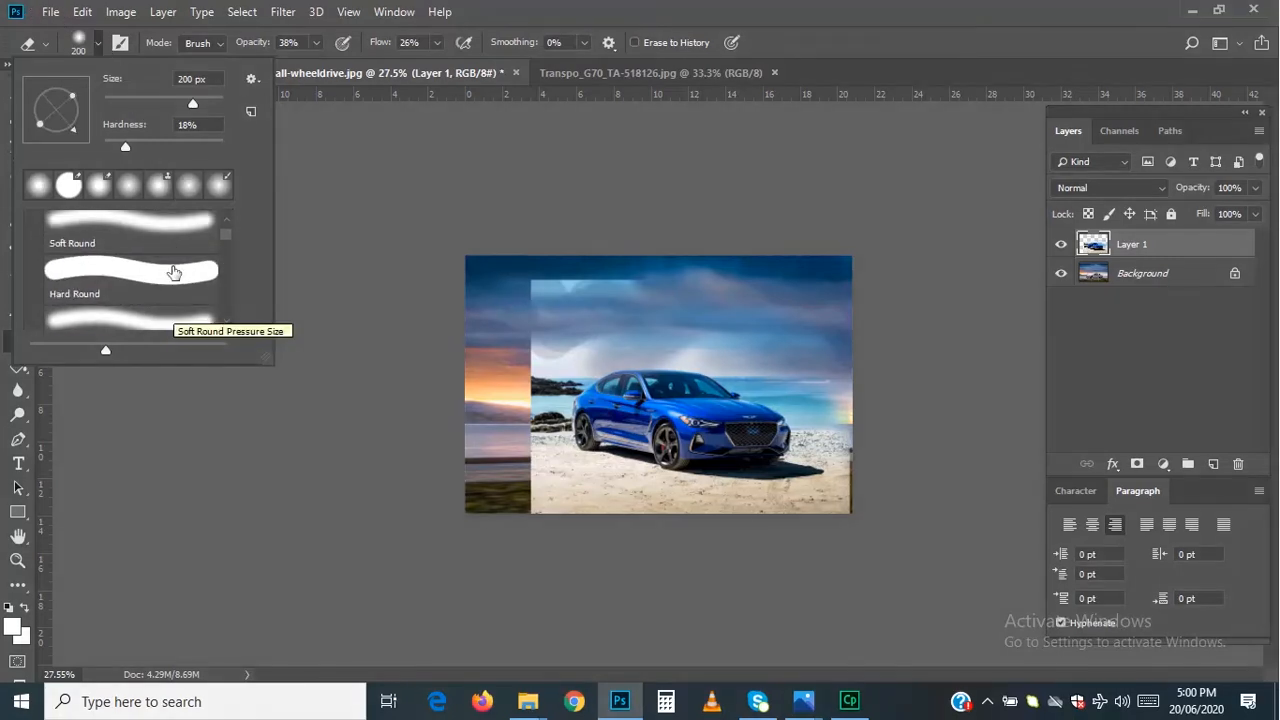
pyautogui.scroll(-2, 174, 313)
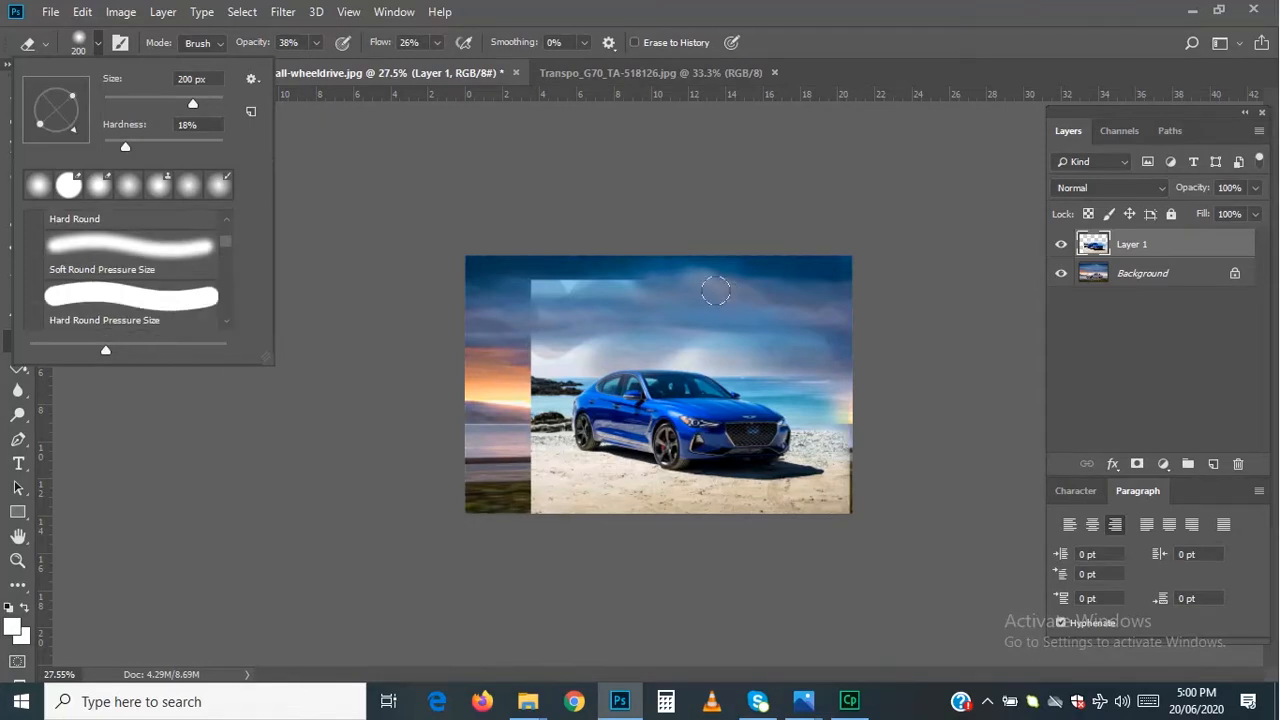
pyautogui.click(571, 267)
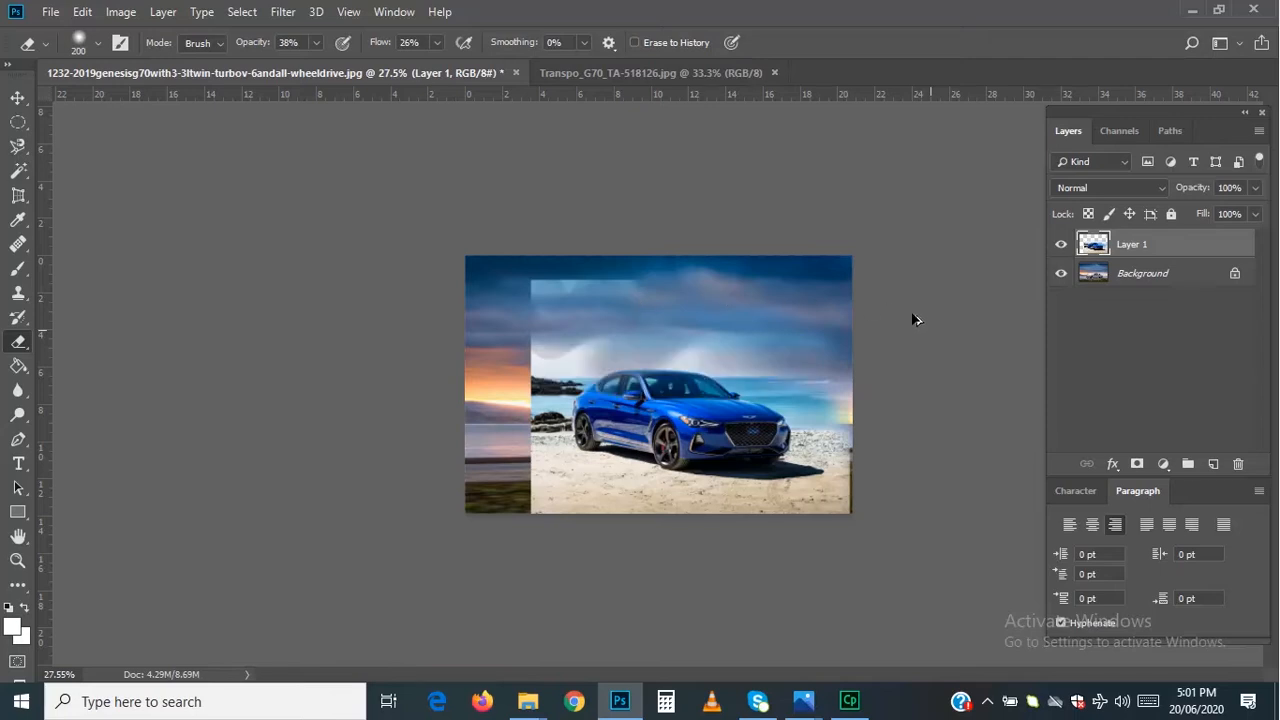
# Undo all eraser strokes on the blue car layer, back to the untouched photo.
pyautogui.hotkey('ctrl', 'alt', 'z')
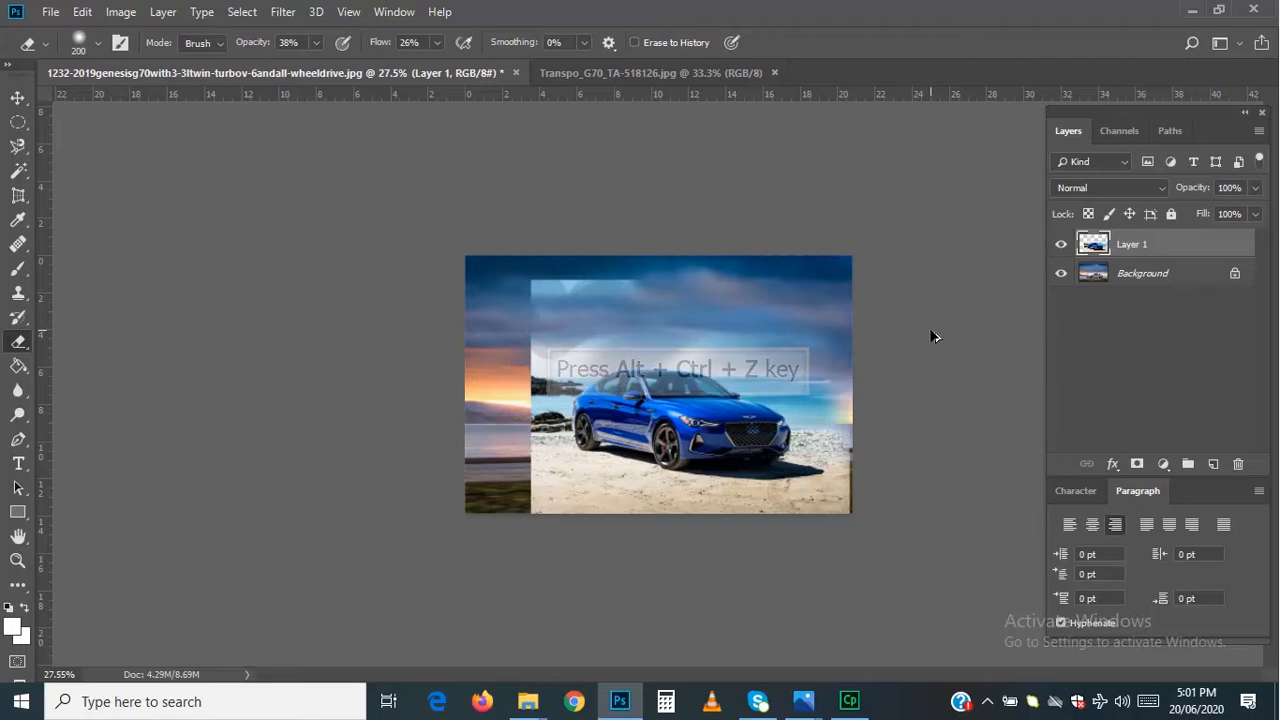
pyautogui.hotkey('ctrl', 'alt', 'z')
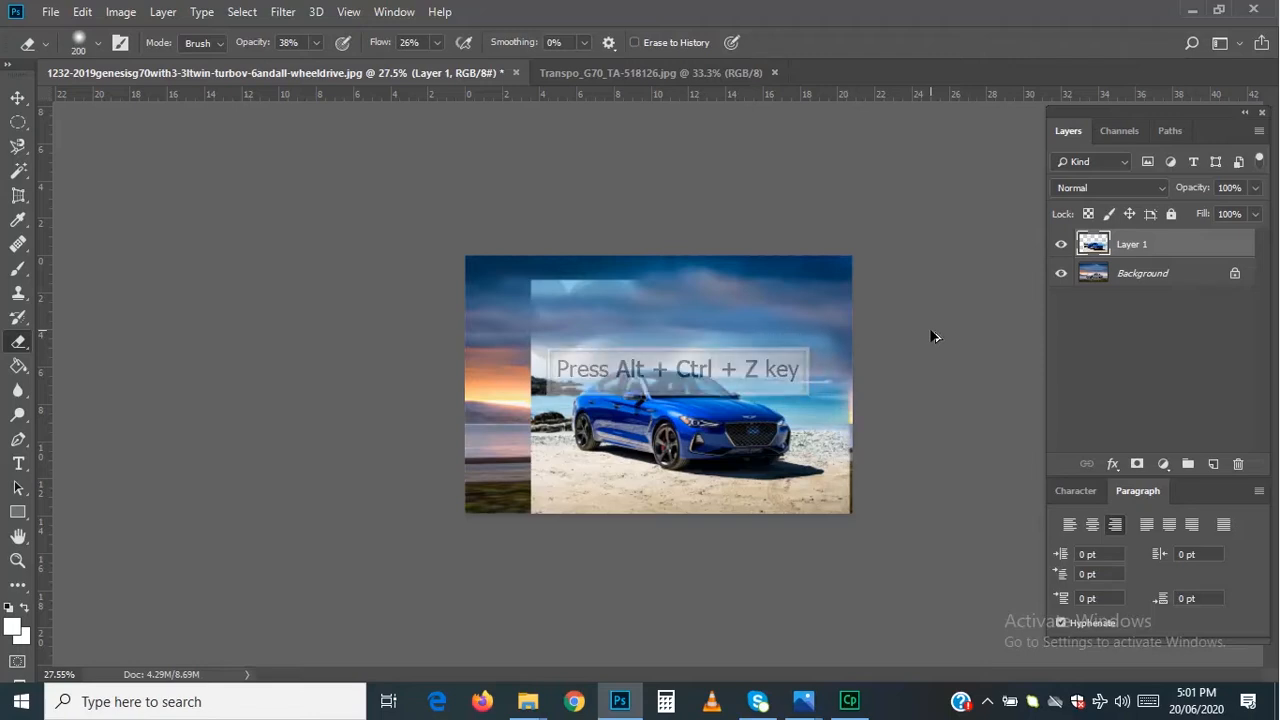
pyautogui.hotkey('ctrl', 'alt', 'z')
pyautogui.hotkey('ctrl', 'alt', 'z')
pyautogui.hotkey('ctrl', 'alt', 'z')
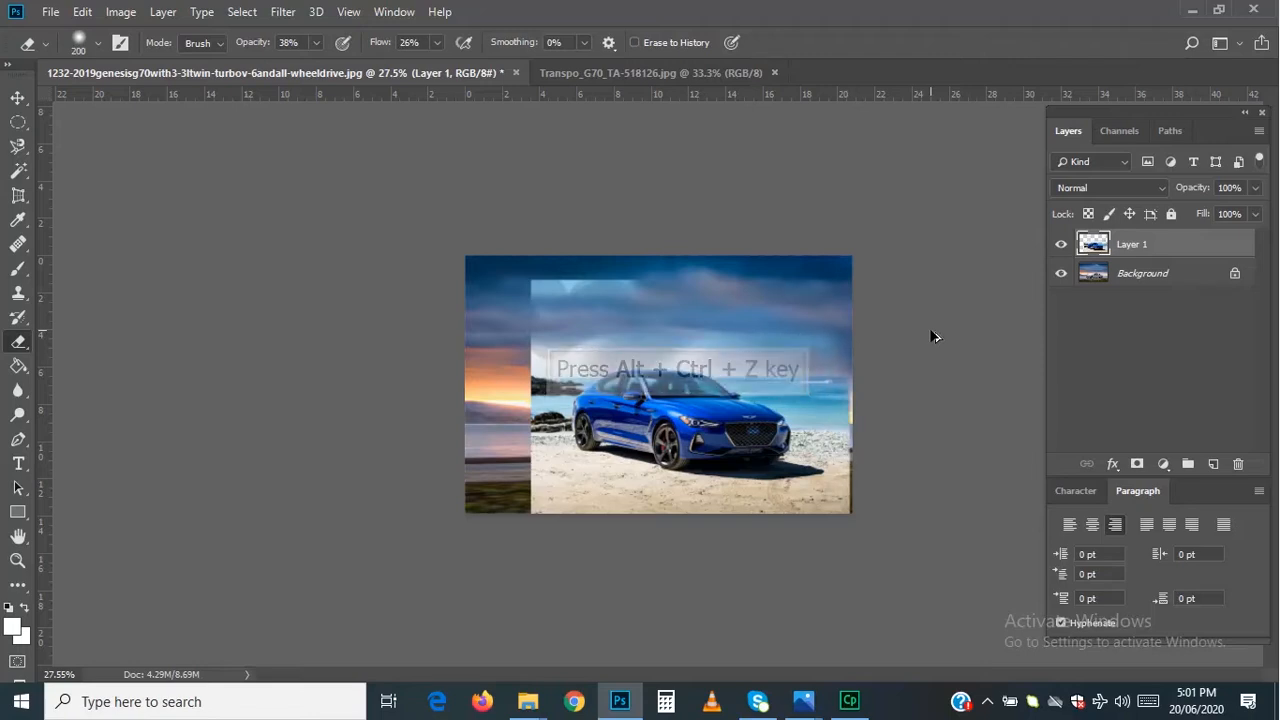
pyautogui.hotkey('ctrl', 'alt', 'z')
pyautogui.hotkey('ctrl', 'alt', 'z')
pyautogui.hotkey('ctrl', 'alt', 'z')
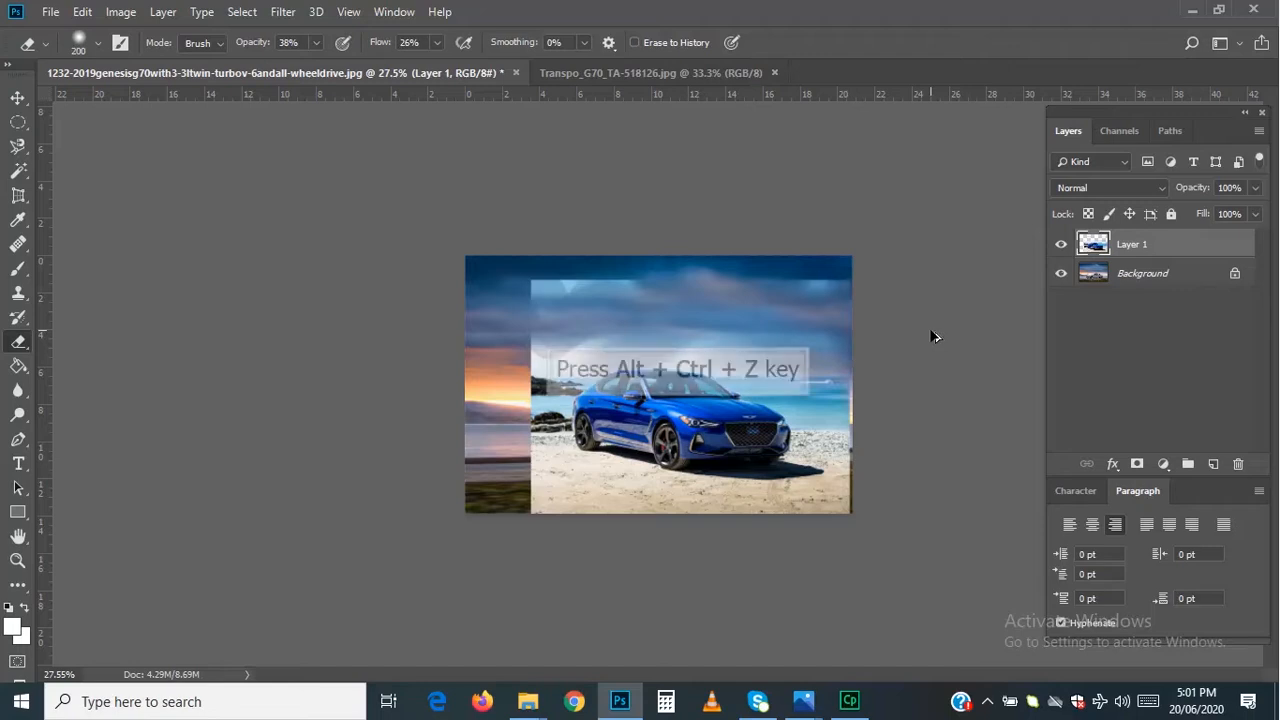
pyautogui.hotkey('ctrl', 'alt', 'z')
pyautogui.hotkey('ctrl', 'alt', 'z')
pyautogui.hotkey('ctrl', 'alt', 'z')
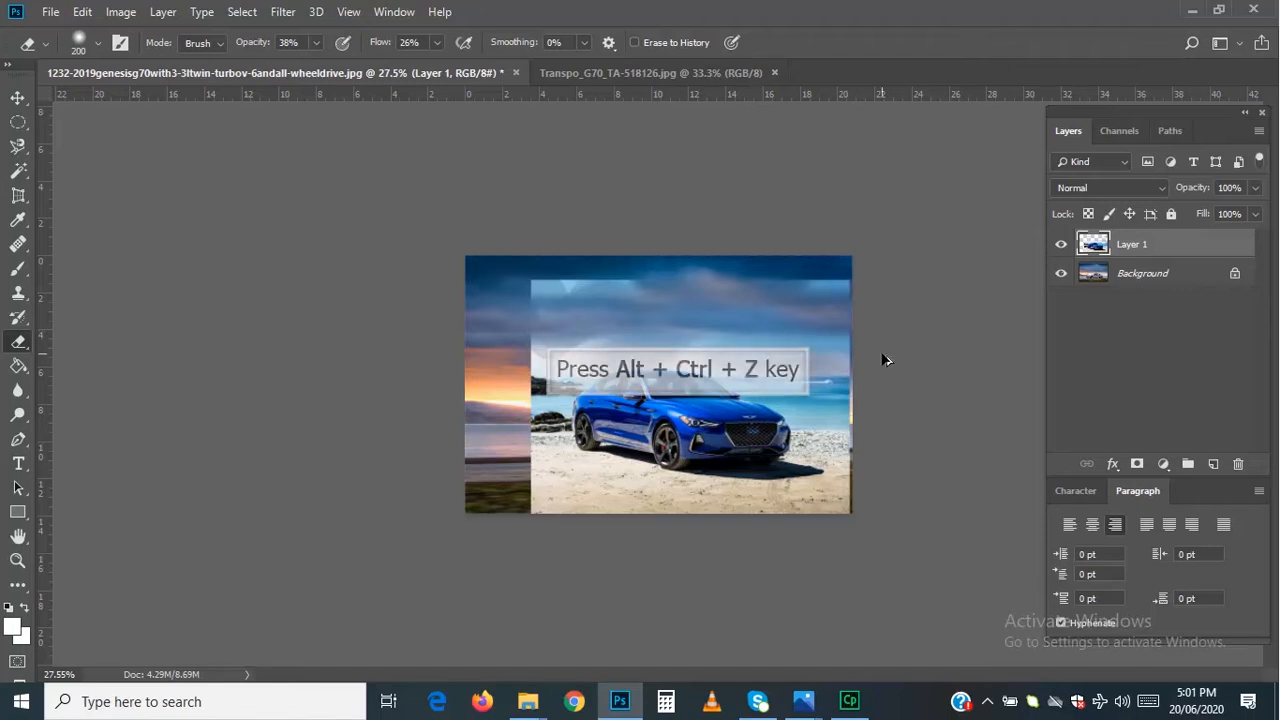
pyautogui.hotkey('ctrl', 'alt', 'z')
pyautogui.hotkey('ctrl', 'alt', 'z')
pyautogui.hotkey('ctrl', 'alt', 'z')
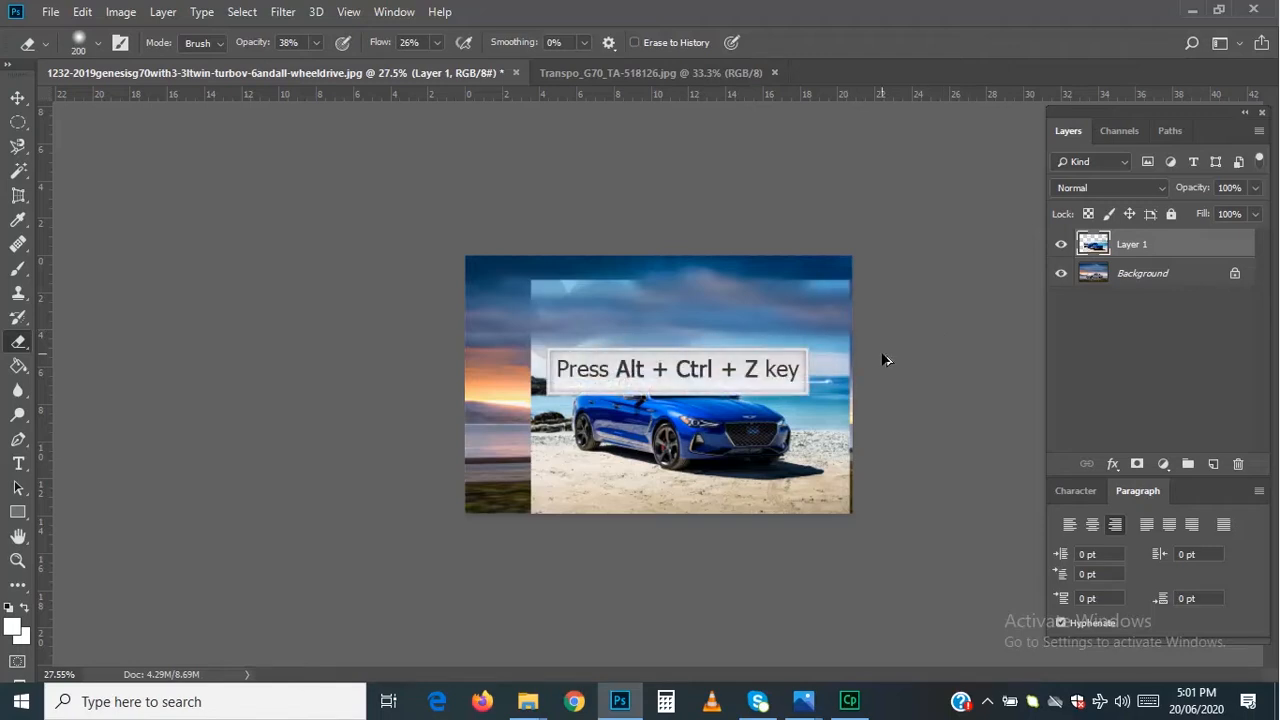
pyautogui.hotkey('ctrl', 'alt', 'z')
pyautogui.hotkey('ctrl', 'alt', 'z')
pyautogui.hotkey('ctrl', 'alt', 'z')
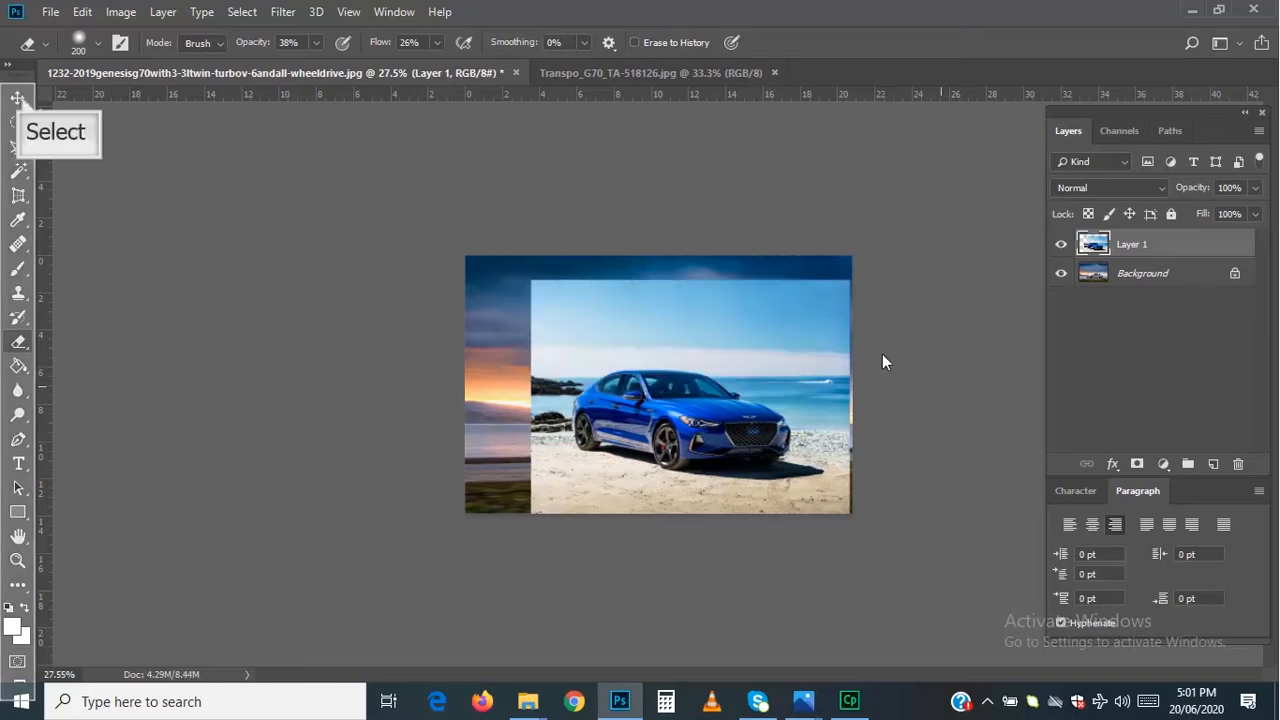
# Erase patches across the upper sky of the blue car layer with the Background Eraser at 216 px and 56% spacing.
pyautogui.click(17, 97)
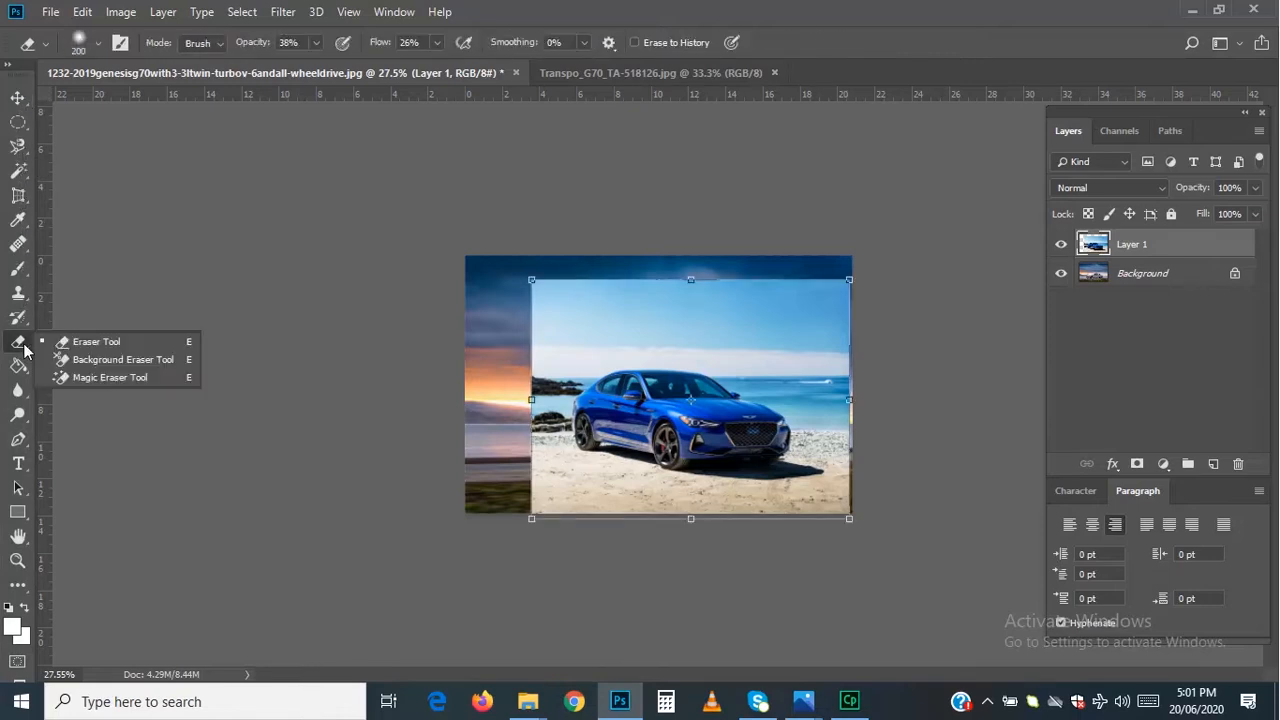
pyautogui.click(18, 341)
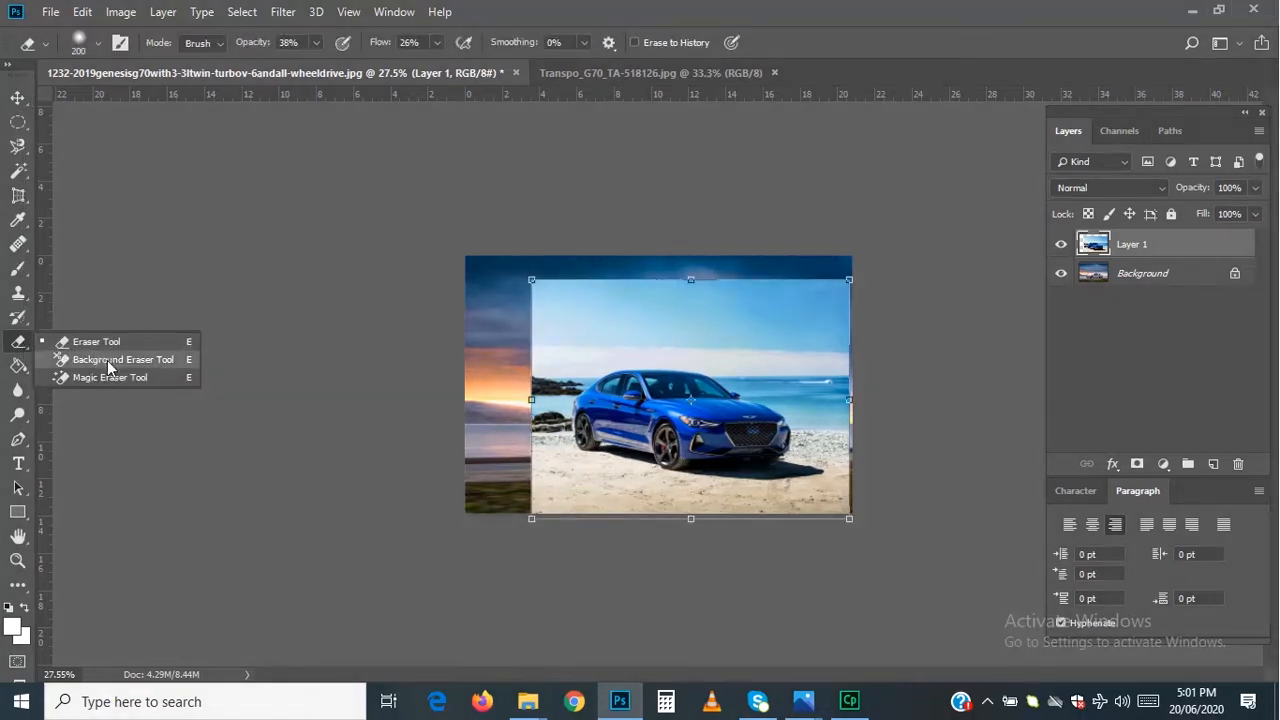
pyautogui.click(108, 362)
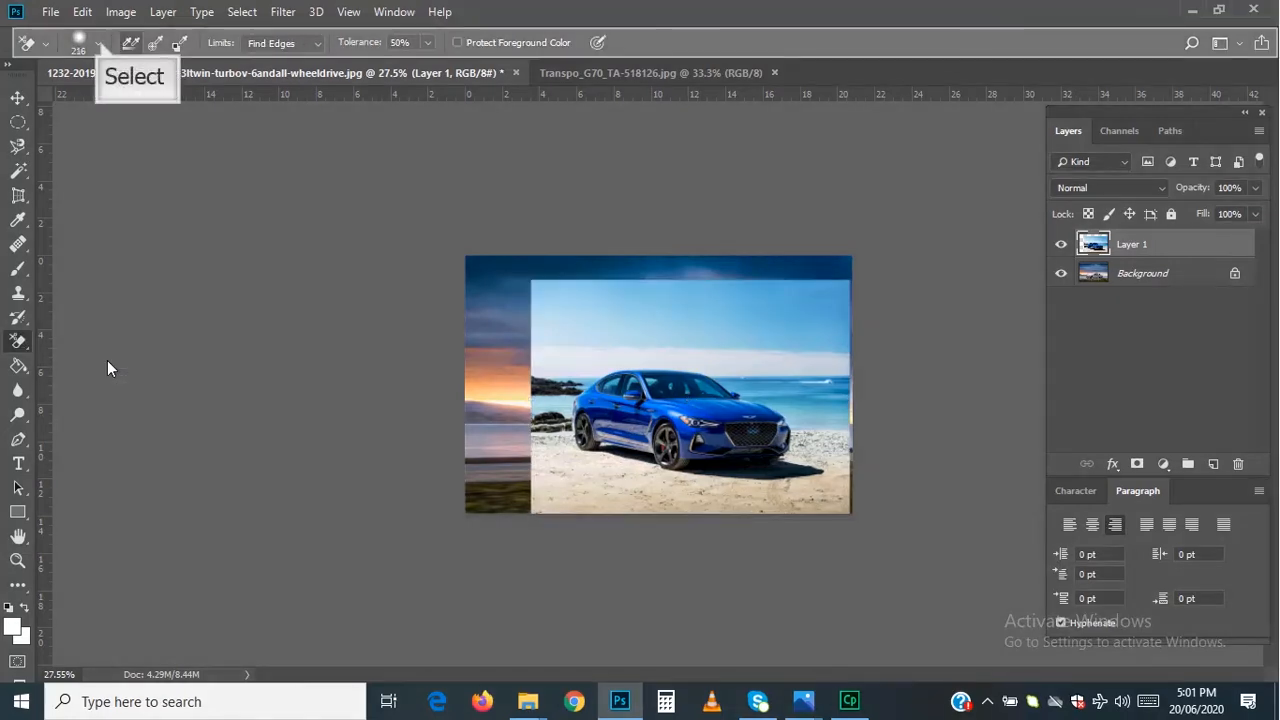
pyautogui.click(100, 45)
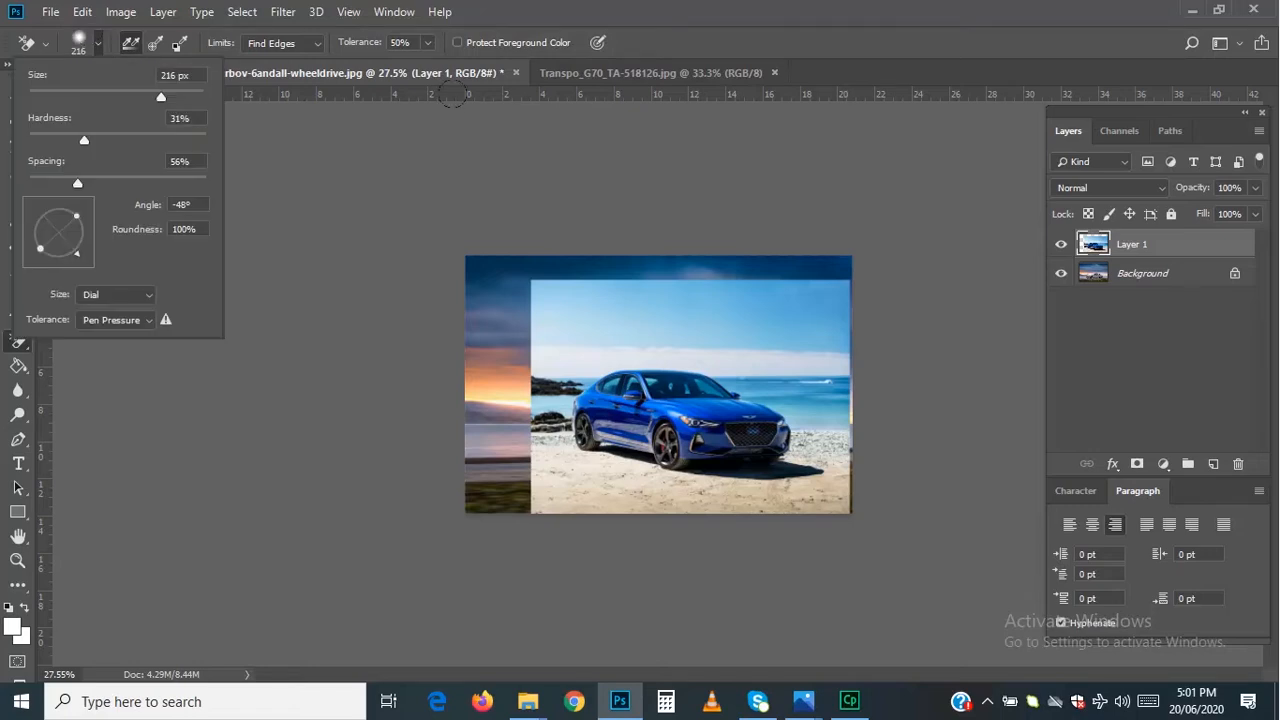
pyautogui.click(585, 298)
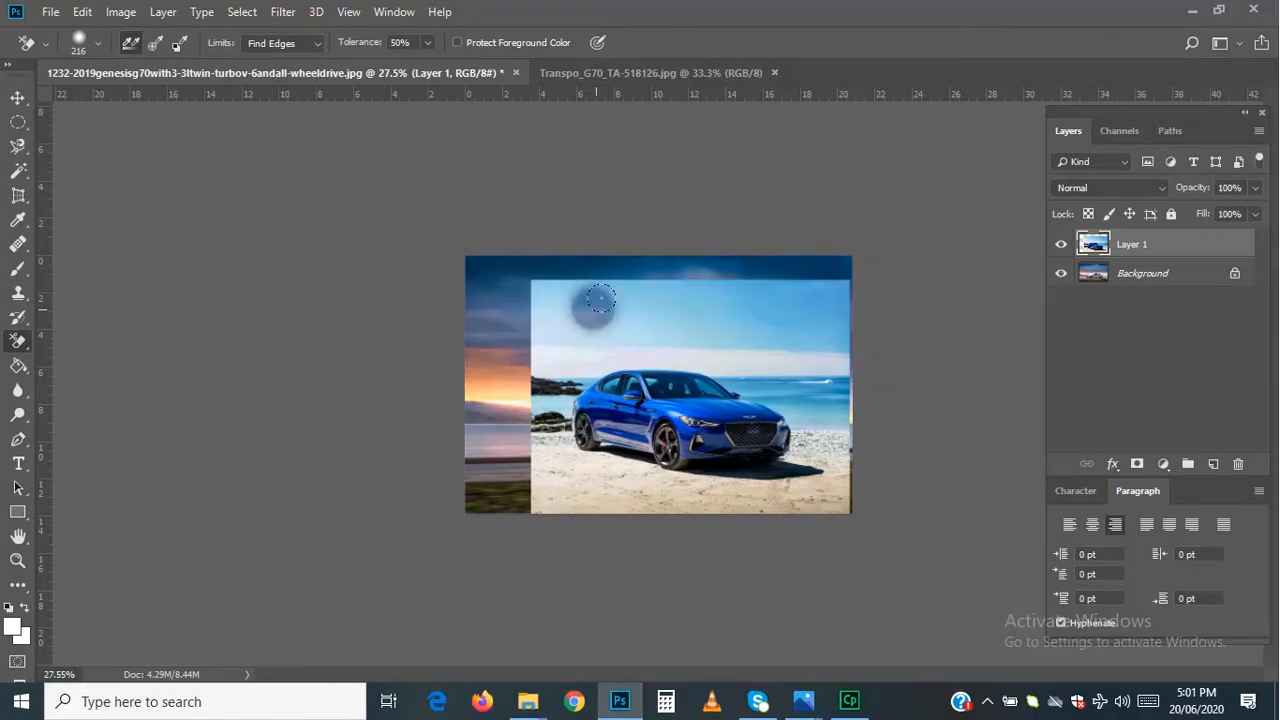
pyautogui.moveTo(600, 298)
pyautogui.mouseDown()
pyautogui.moveTo(665, 298)
pyautogui.moveTo(564, 298)
pyautogui.moveTo(700, 290)
pyautogui.mouseUp()
pyautogui.click(745, 298)
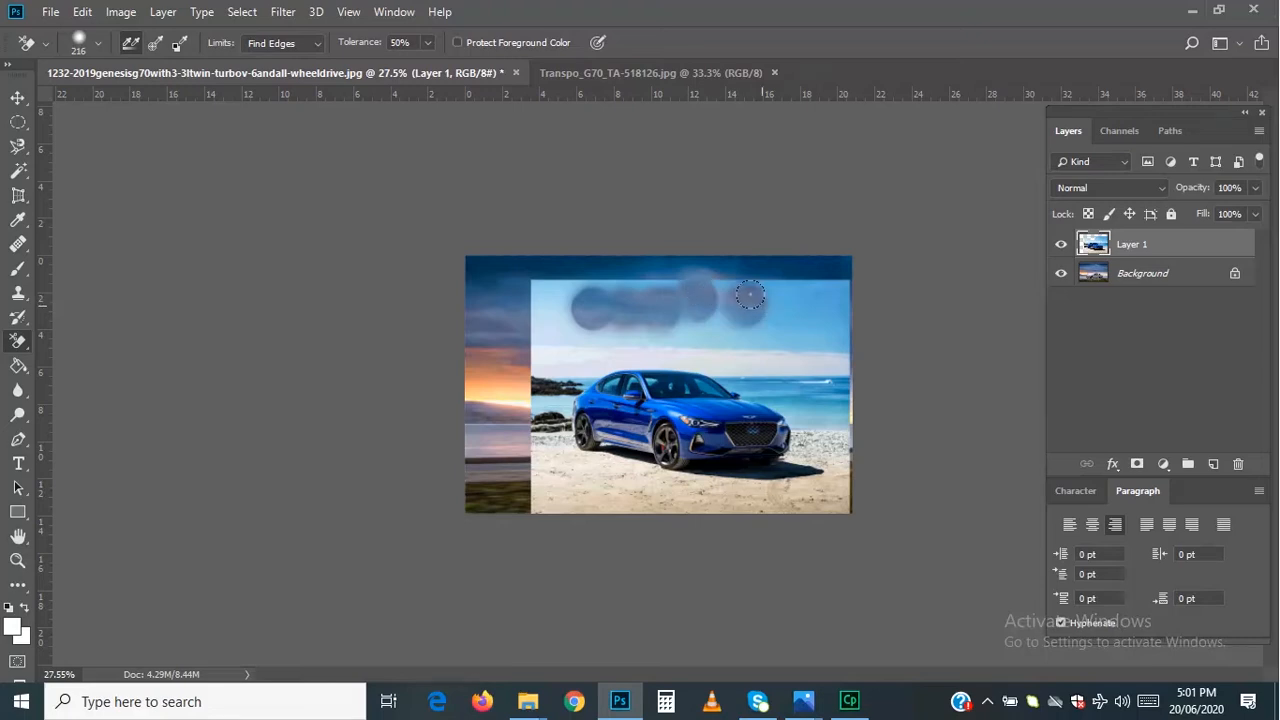
pyautogui.click(795, 300)
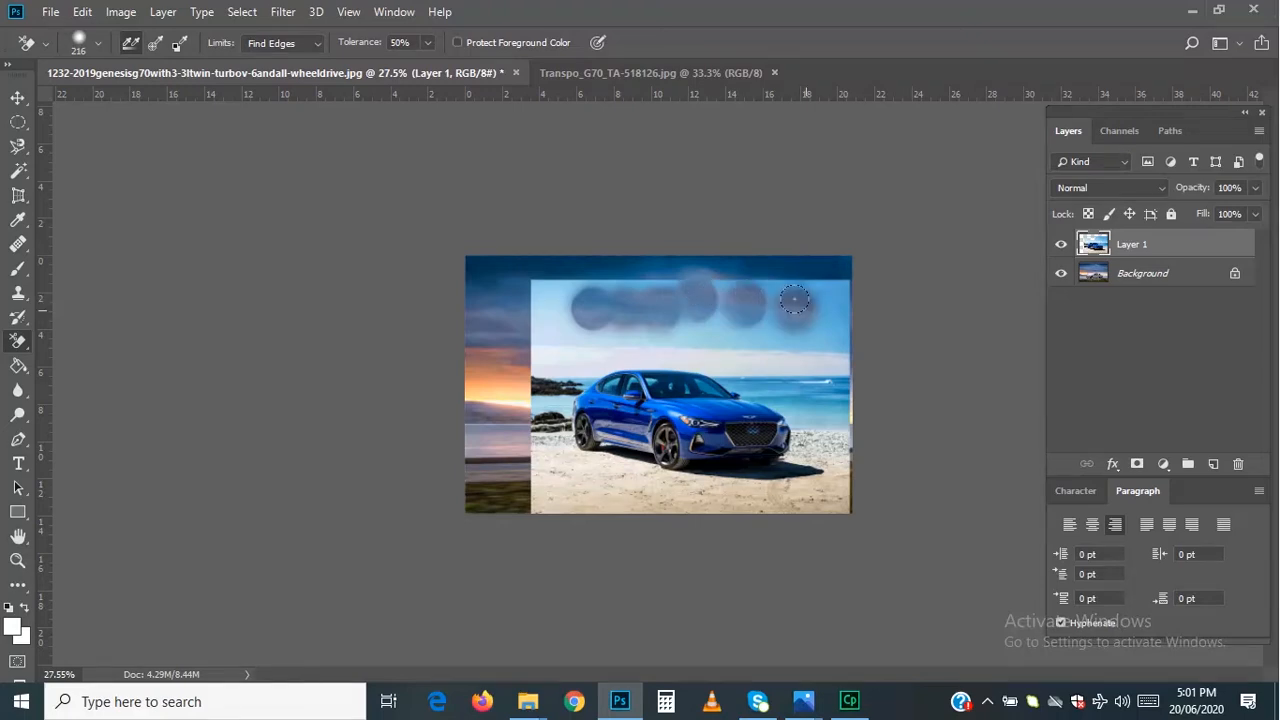
# Set the background eraser's spacing to 1% and erase a continuous band of sky just above the blue car's roof.
pyautogui.click(93, 44)
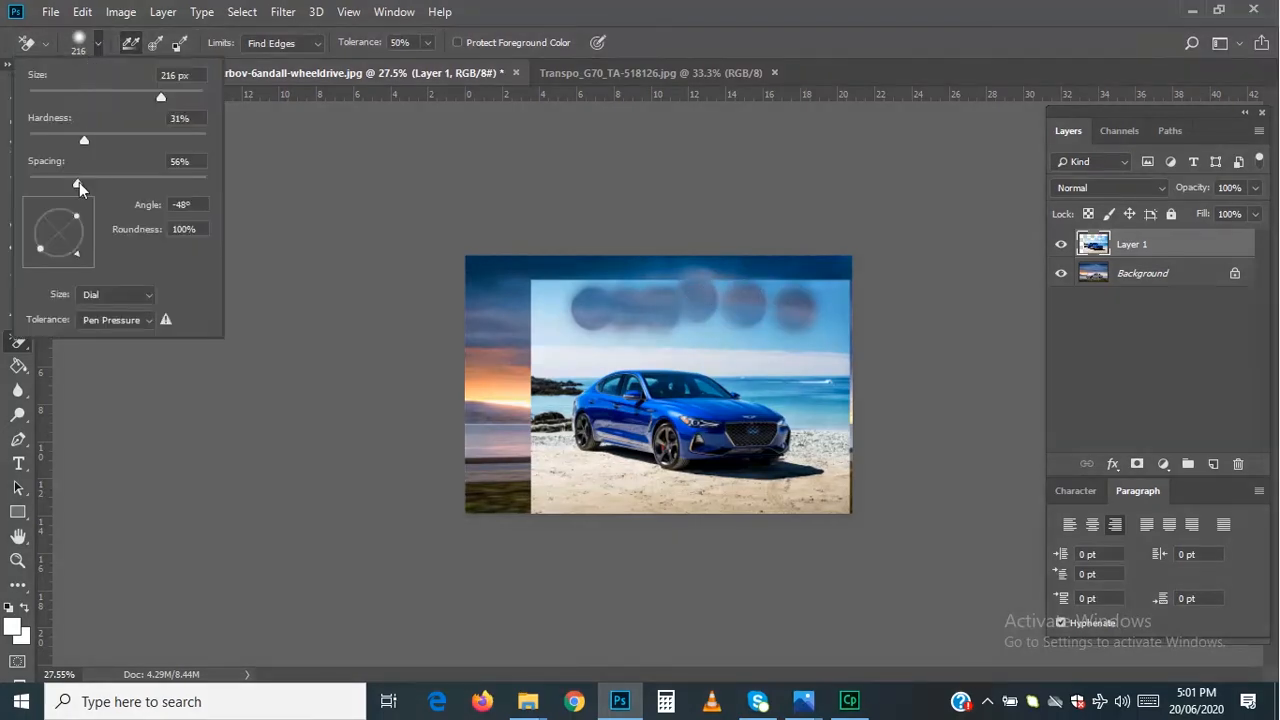
pyautogui.moveTo(78, 182); pyautogui.dragTo(10, 178)
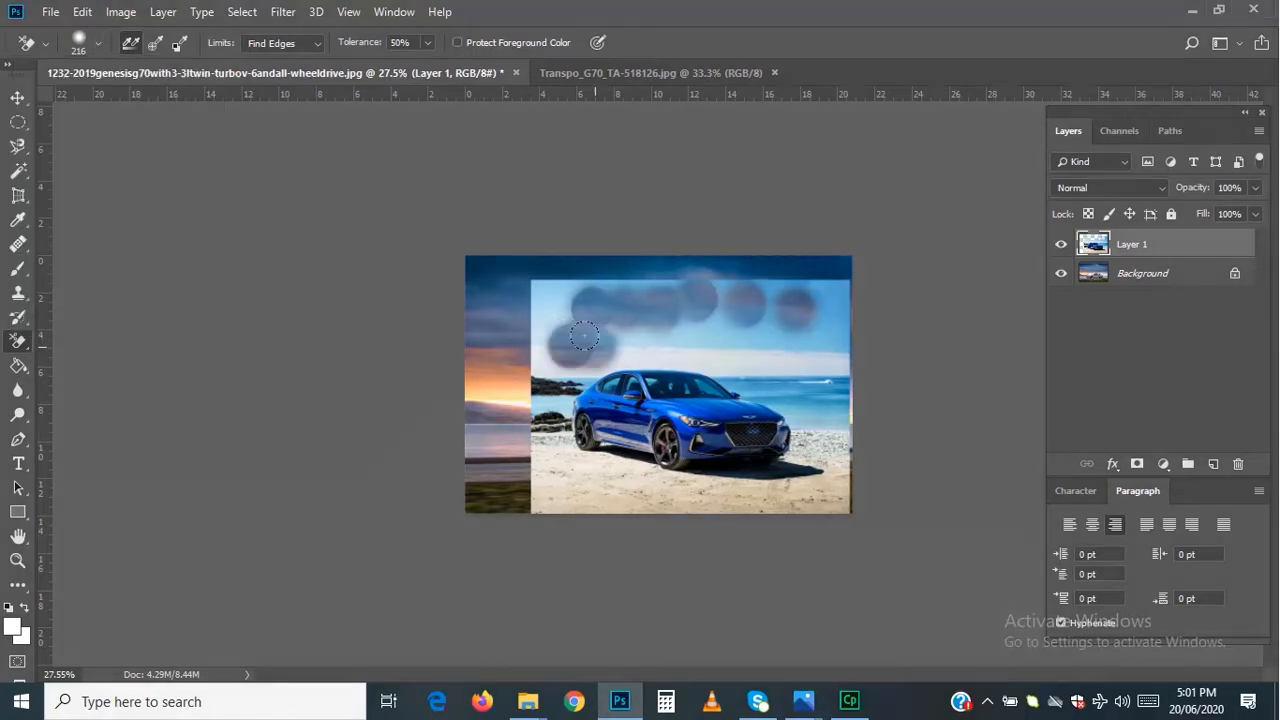
pyautogui.moveTo(557, 334)
pyautogui.mouseDown()
pyautogui.moveTo(586, 348)
pyautogui.moveTo(618, 336)
pyautogui.moveTo(765, 342)
pyautogui.moveTo(765, 354)
pyautogui.mouseUp()
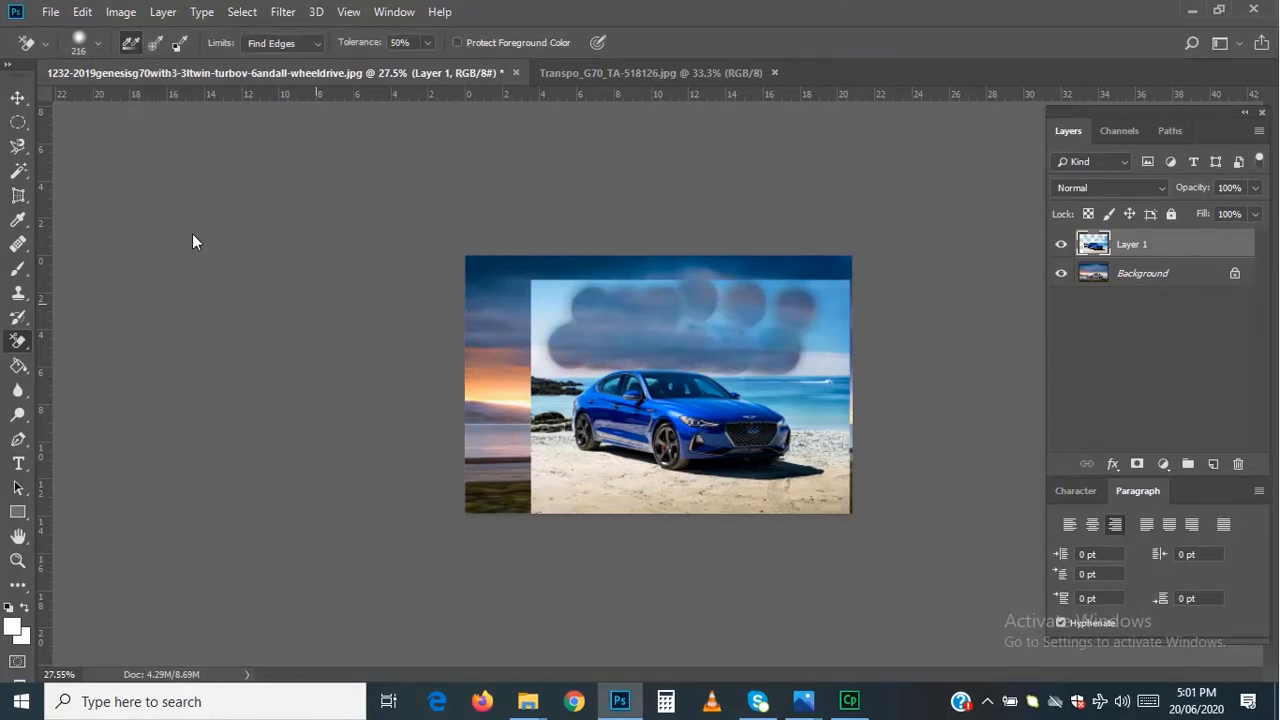
# Set the background eraser to 97% hardness and 42% spacing, and erase the sky along the blue car layer's right side and top edge.
pyautogui.click(97, 43)
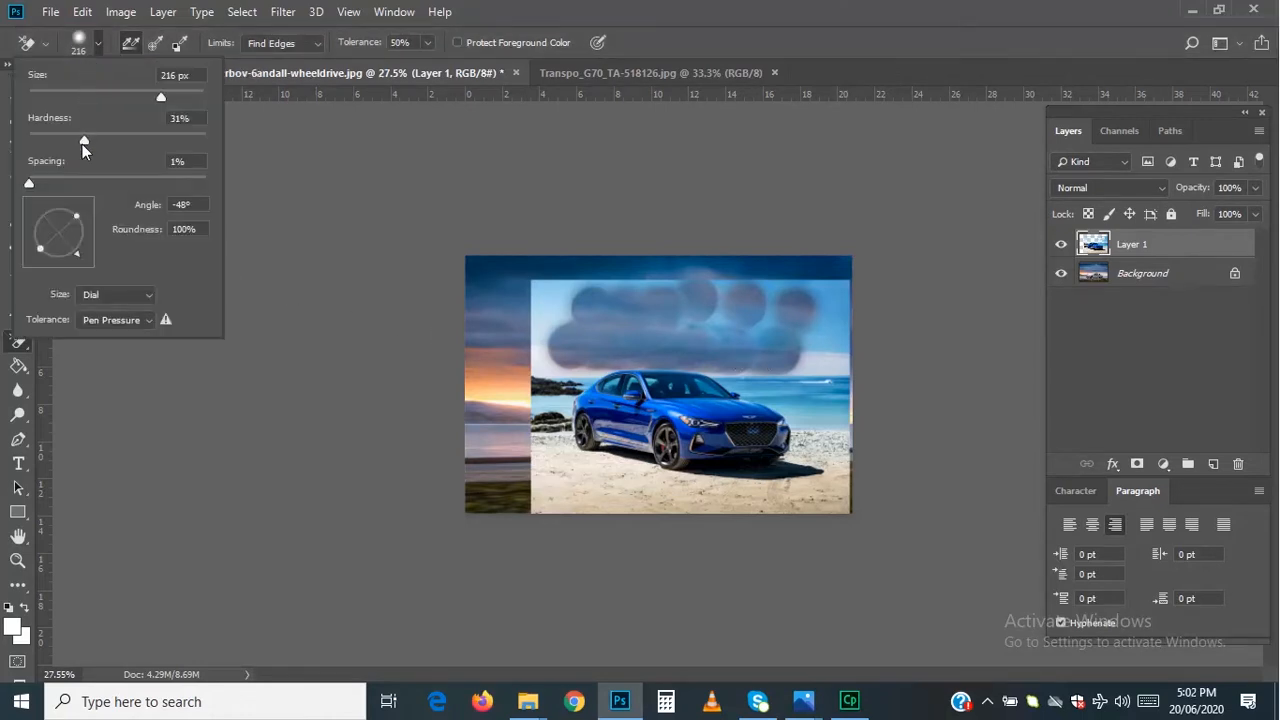
pyautogui.moveTo(82, 144); pyautogui.dragTo(117, 143)
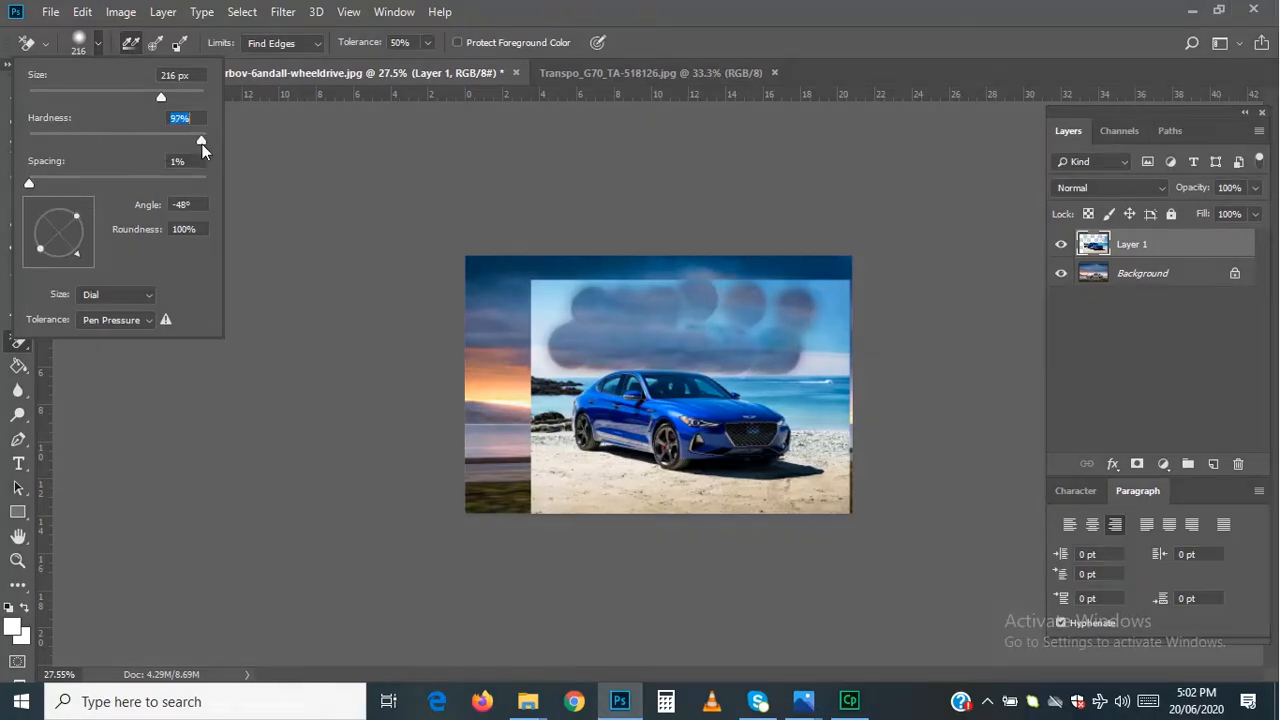
pyautogui.moveTo(38, 186); pyautogui.dragTo(110, 185)
pyautogui.moveTo(163, 183); pyautogui.dragTo(66, 179)
pyautogui.click(810, 380)
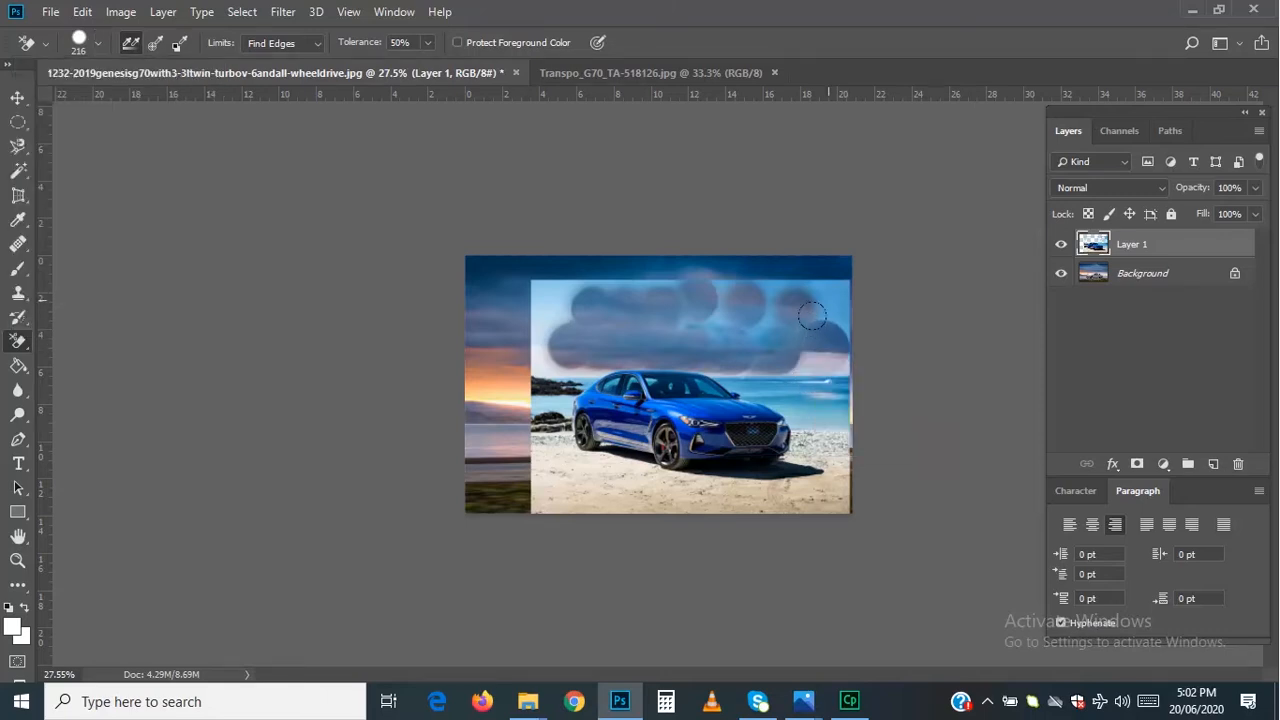
pyautogui.moveTo(814, 288)
pyautogui.mouseDown()
pyautogui.moveTo(649, 264)
pyautogui.moveTo(530, 280)
pyautogui.moveTo(499, 351)
pyautogui.moveTo(549, 335)
pyautogui.moveTo(569, 281)
pyautogui.mouseUp()
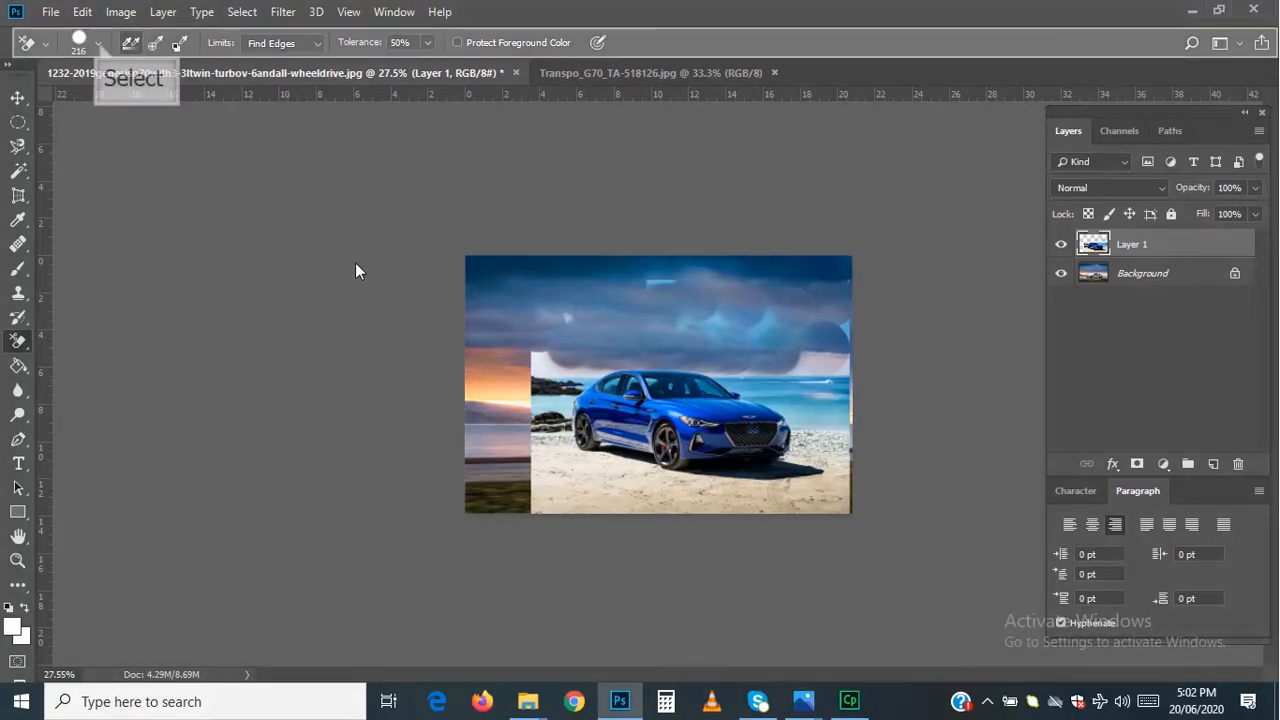
# Set the background eraser's brush to 180 px, 10% hardness, 20% spacing and a -1° angle.
pyautogui.click(99, 43)
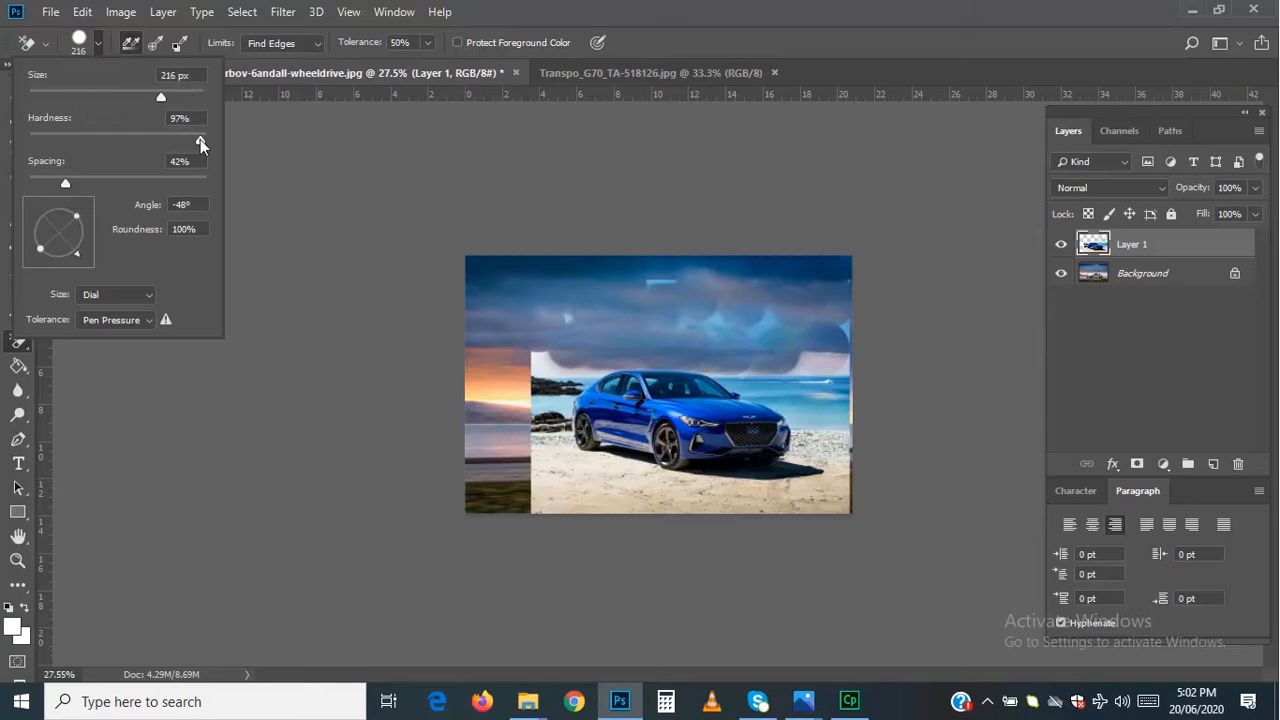
pyautogui.moveTo(200, 139); pyautogui.dragTo(47, 131)
pyautogui.moveTo(60, 186); pyautogui.dragTo(46, 188)
pyautogui.moveTo(88, 249); pyautogui.dragTo(100, 247)
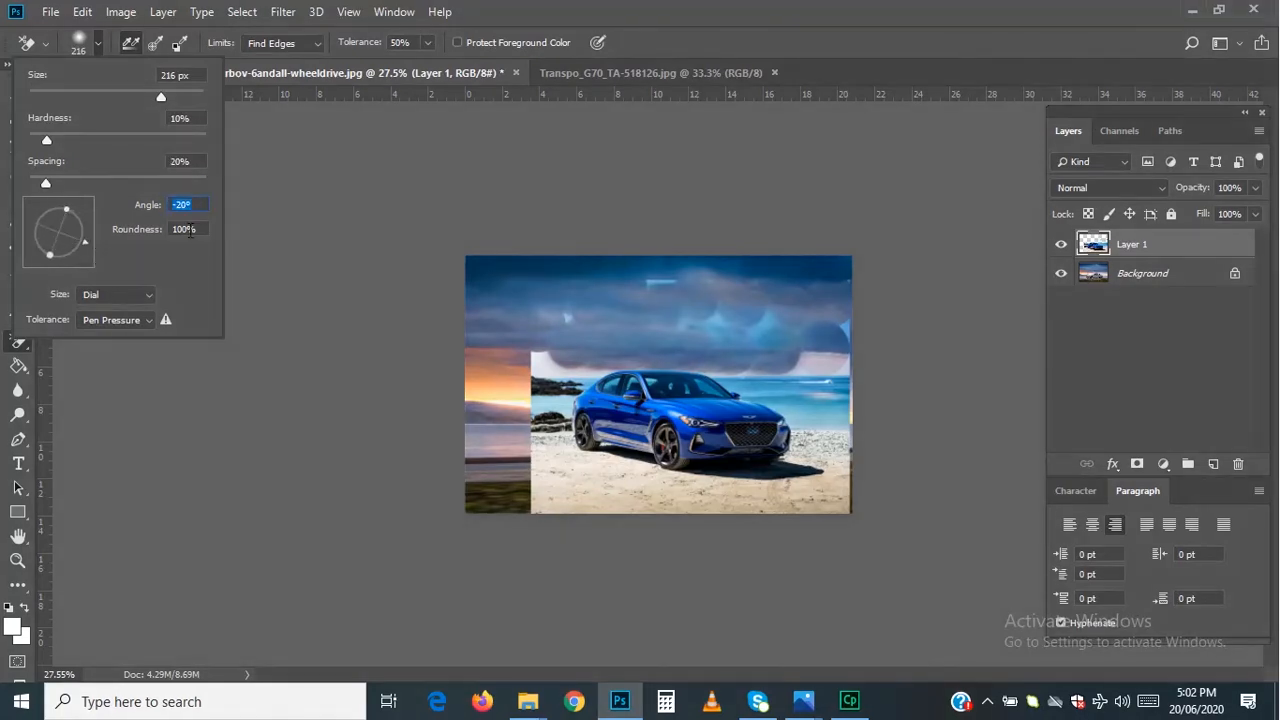
pyautogui.moveTo(188, 229); pyautogui.dragTo(157, 229)
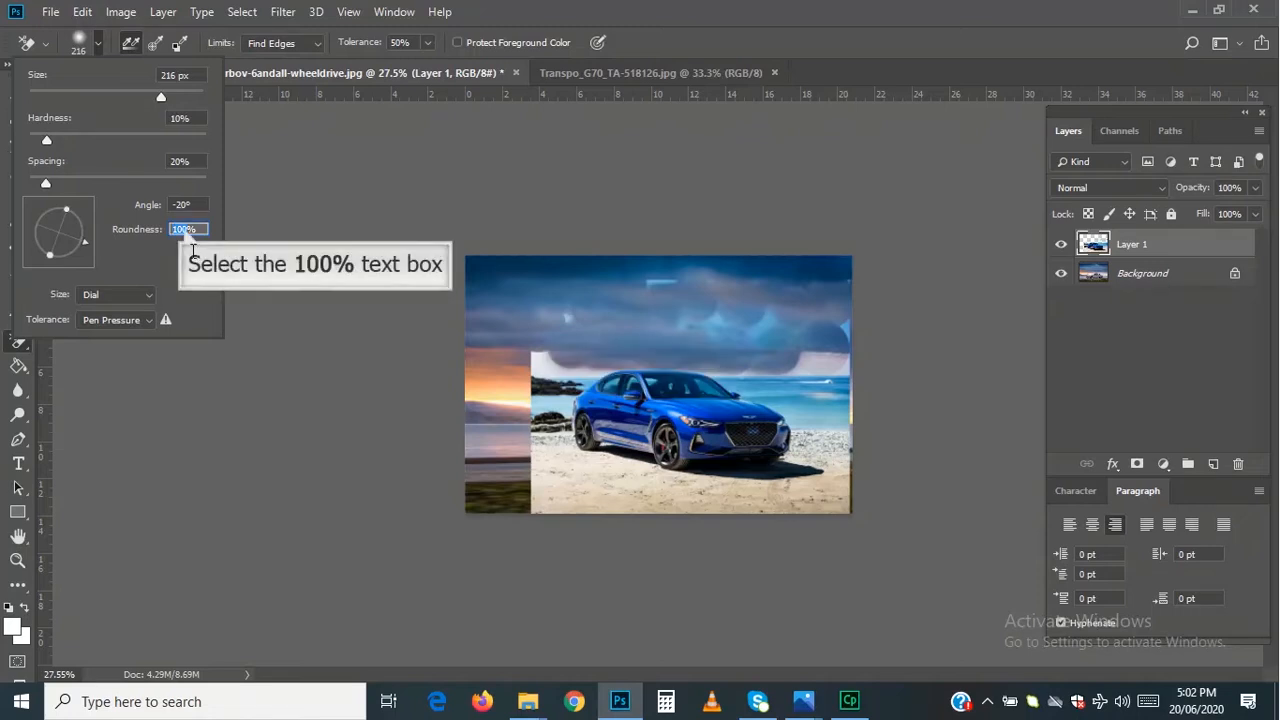
pyautogui.click(184, 229)
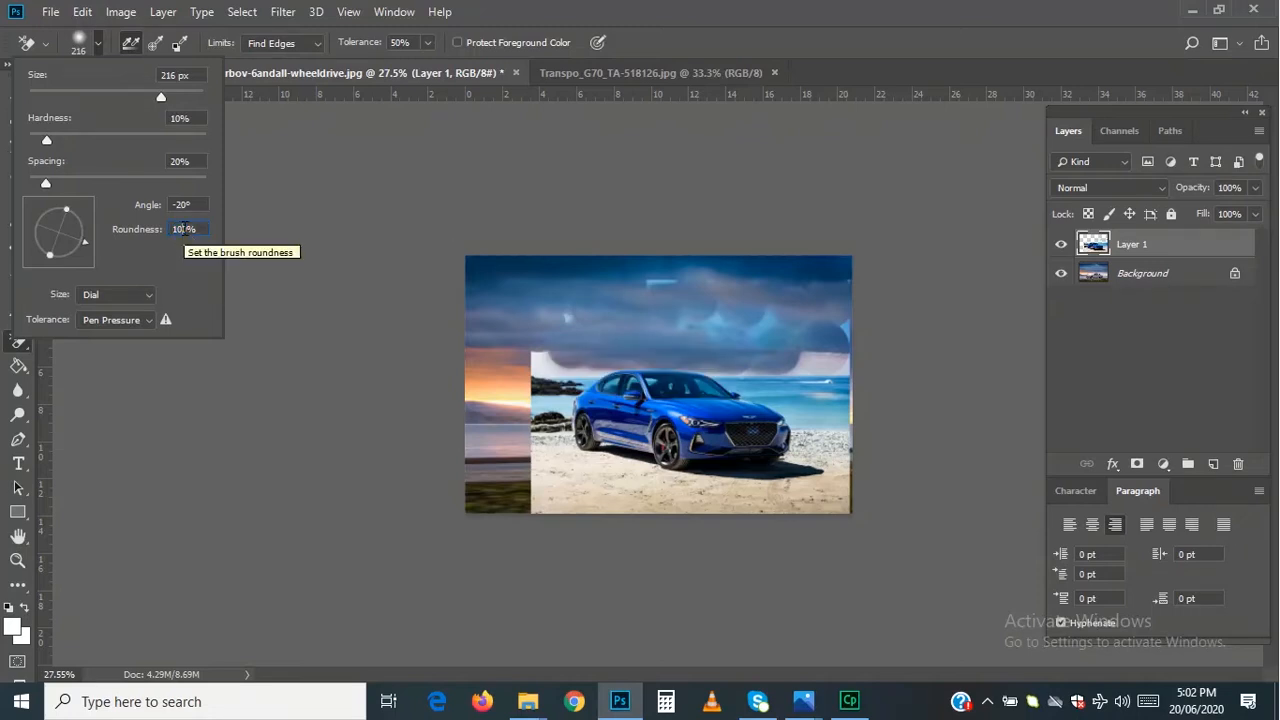
pyautogui.doubleClick(184, 229)
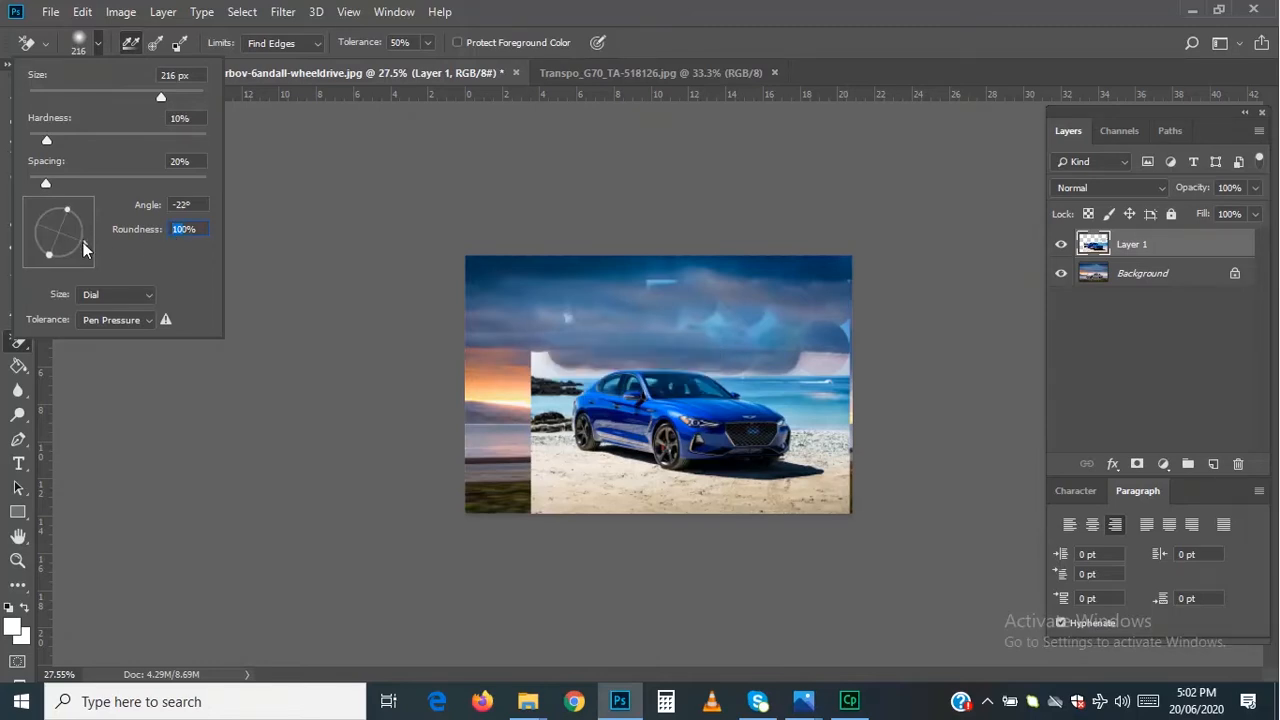
pyautogui.moveTo(60, 261); pyautogui.dragTo(98, 233)
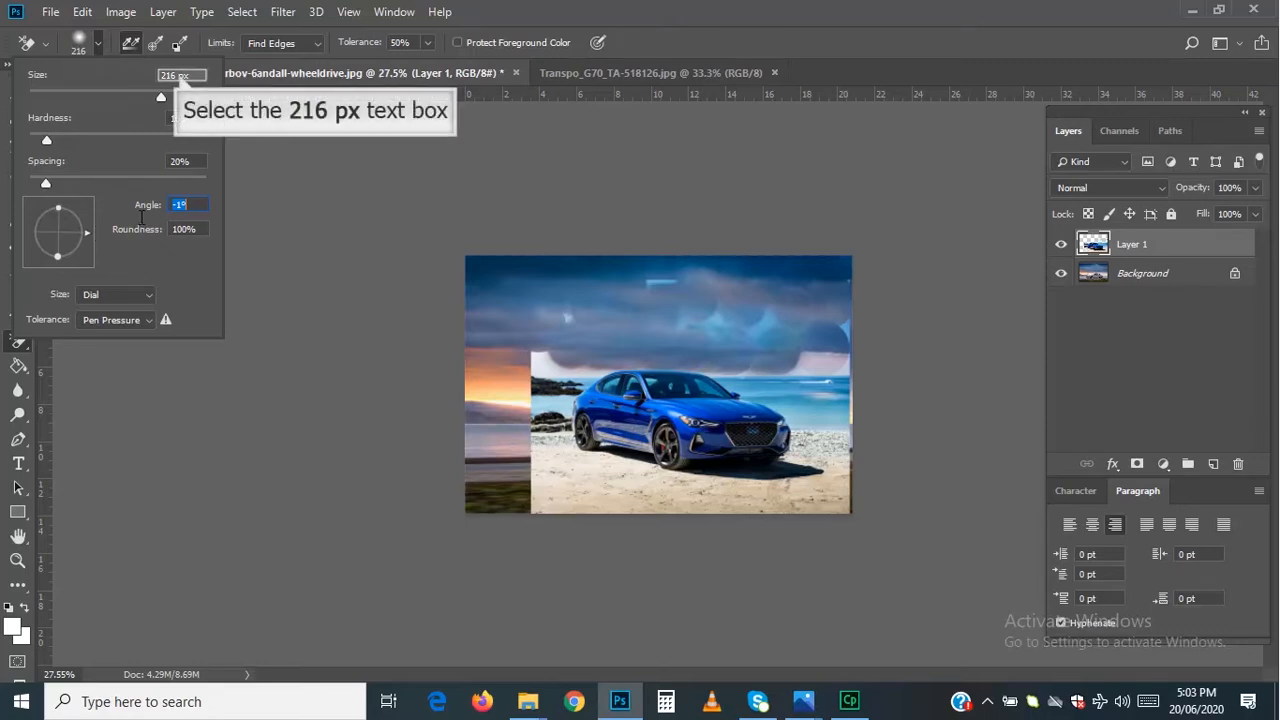
pyautogui.click(179, 75)
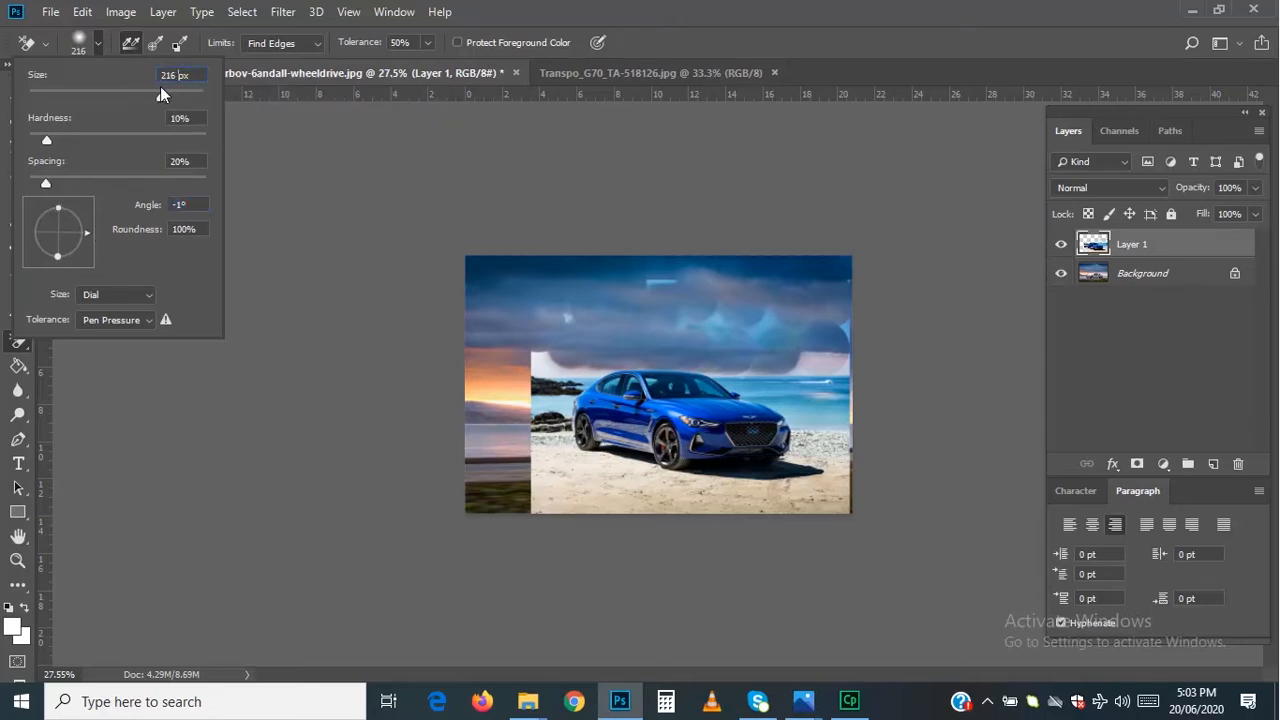
pyautogui.moveTo(160, 92)
pyautogui.mouseDown()
pyautogui.moveTo(184, 95)
pyautogui.moveTo(151, 108)
pyautogui.mouseUp()
pyautogui.click(553, 286)
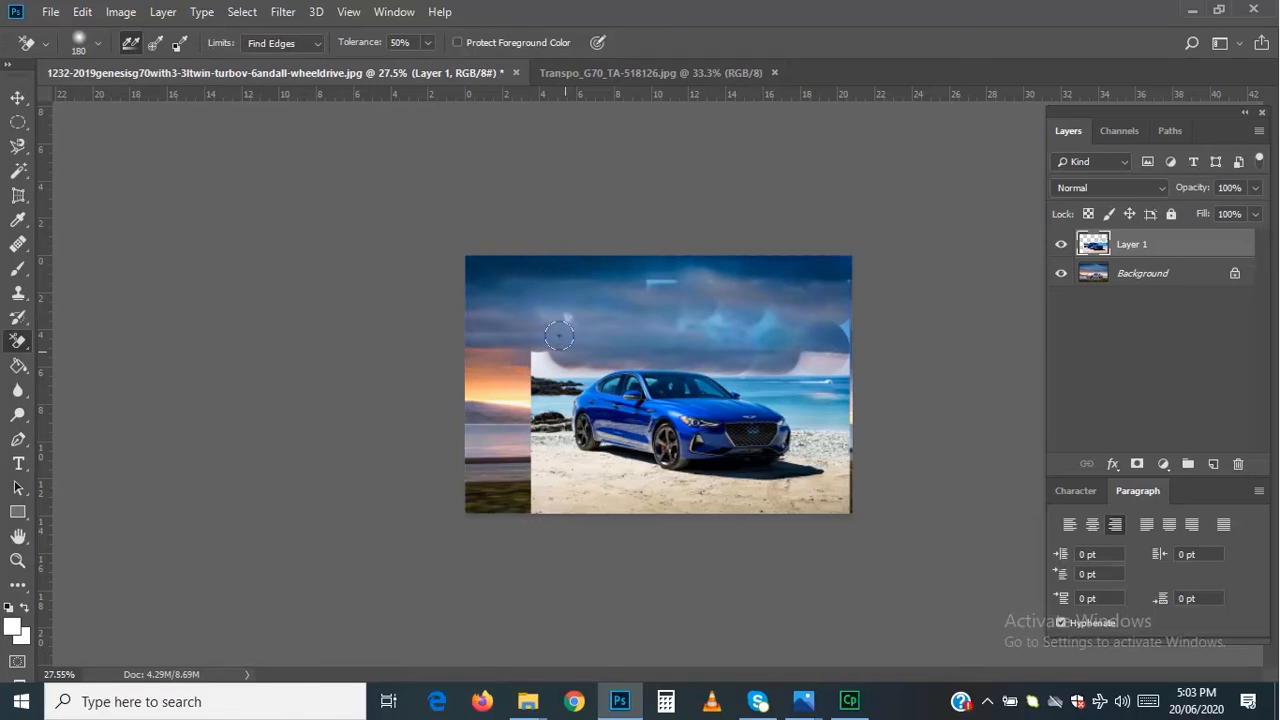
# Erase the leftover sky above the blue car and the sea to its right with the background eraser.
pyautogui.moveTo(560, 346)
pyautogui.mouseDown()
pyautogui.moveTo(513, 384)
pyautogui.moveTo(558, 339)
pyautogui.moveTo(487, 378)
pyautogui.moveTo(572, 364)
pyautogui.moveTo(535, 398)
pyautogui.moveTo(577, 366)
pyautogui.moveTo(542, 399)
pyautogui.moveTo(601, 354)
pyautogui.moveTo(519, 389)
pyautogui.moveTo(493, 362)
pyautogui.moveTo(535, 312)
pyautogui.moveTo(530, 380)
pyautogui.moveTo(553, 319)
pyautogui.moveTo(621, 315)
pyautogui.moveTo(561, 314)
pyautogui.moveTo(743, 281)
pyautogui.moveTo(598, 282)
pyautogui.moveTo(750, 276)
pyautogui.moveTo(626, 286)
pyautogui.moveTo(849, 329)
pyautogui.moveTo(747, 330)
pyautogui.moveTo(624, 307)
pyautogui.moveTo(712, 307)
pyautogui.mouseUp()
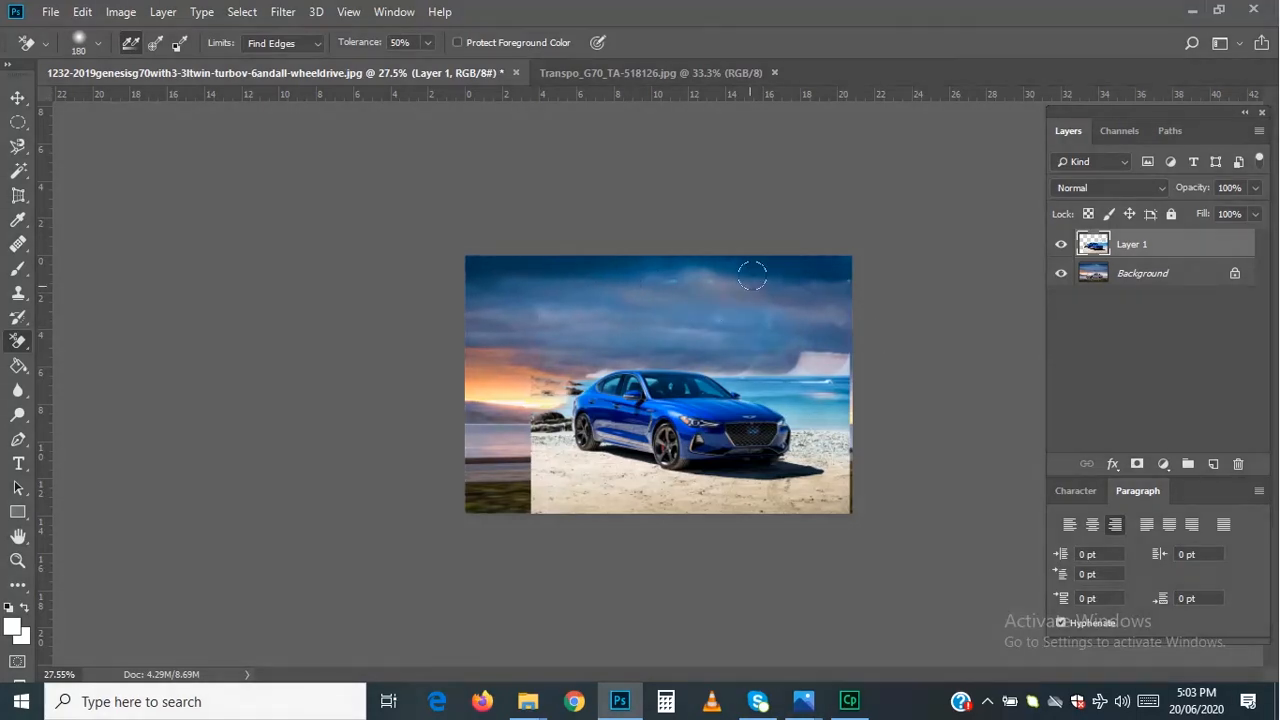
pyautogui.moveTo(848, 335)
pyautogui.mouseDown()
pyautogui.moveTo(790, 340)
pyautogui.moveTo(828, 366)
pyautogui.moveTo(740, 347)
pyautogui.moveTo(791, 351)
pyautogui.mouseUp()
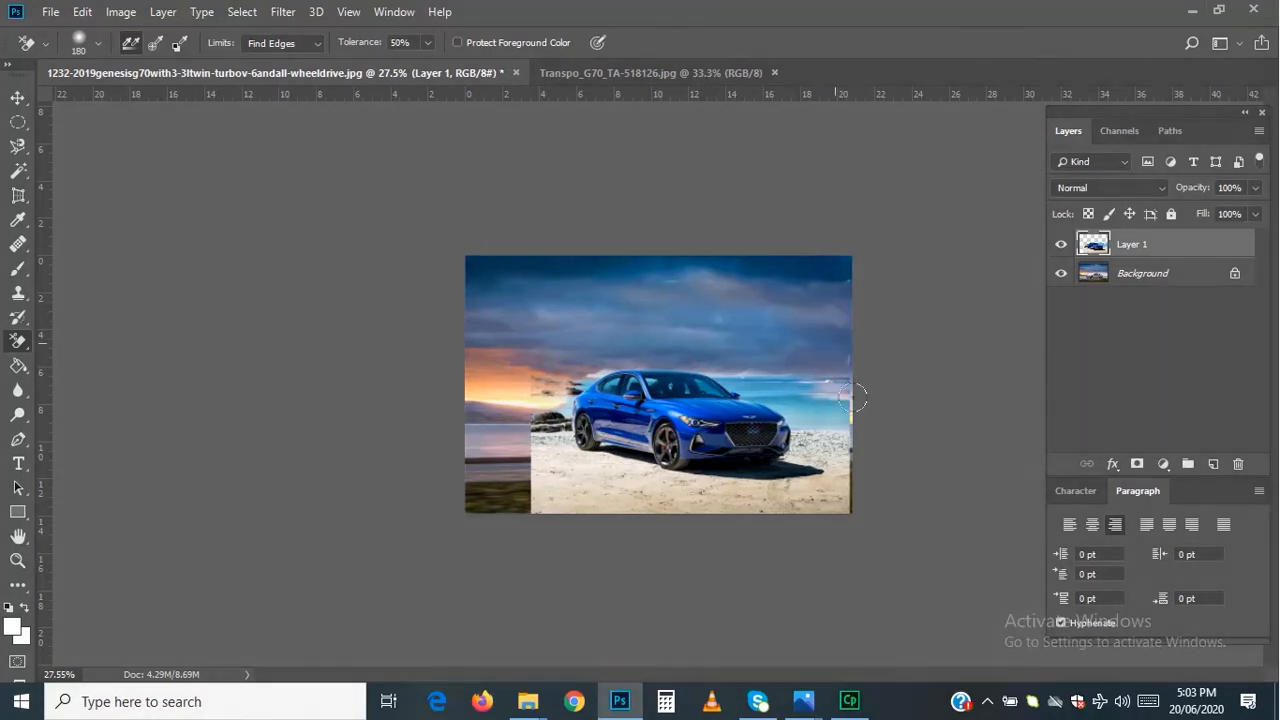
pyautogui.moveTo(857, 400)
pyautogui.mouseDown()
pyautogui.moveTo(734, 353)
pyautogui.moveTo(811, 396)
pyautogui.moveTo(707, 356)
pyautogui.moveTo(811, 406)
pyautogui.moveTo(573, 333)
pyautogui.mouseUp()
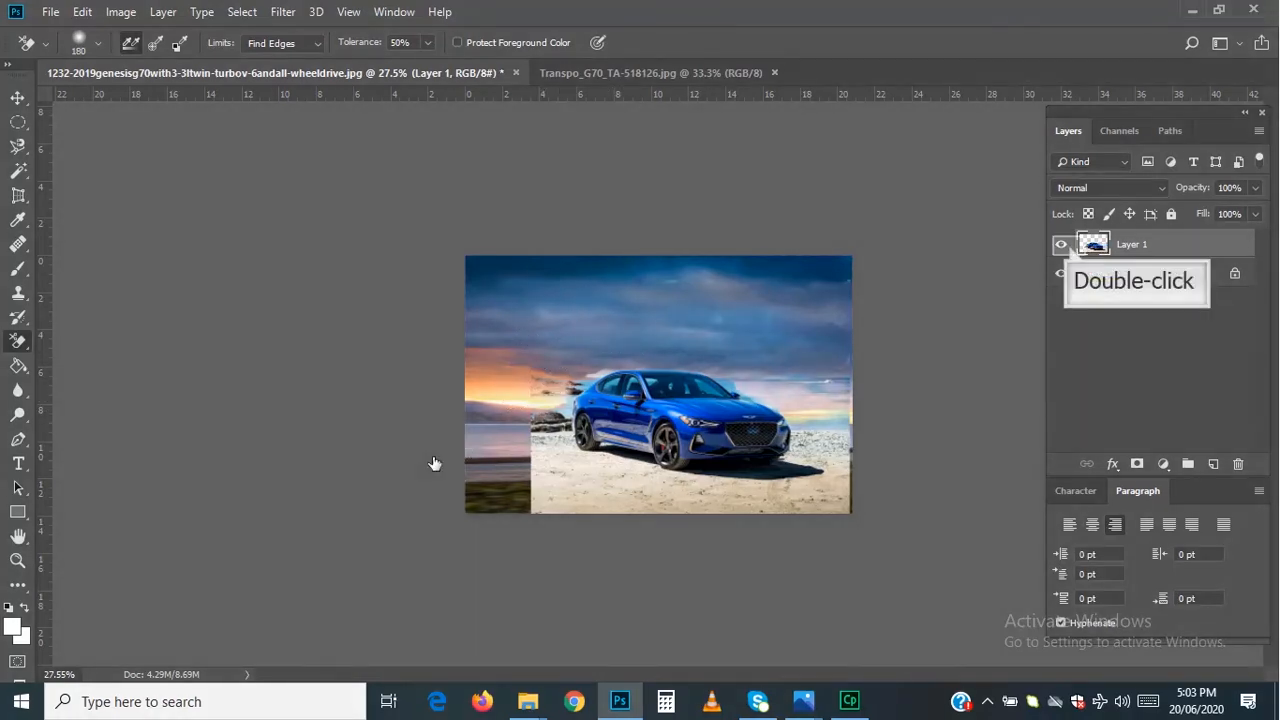
# Hide and reshow Layer 1 to compare it with the background, and move the blue car layer slightly up and left.
pyautogui.click(1066, 245)
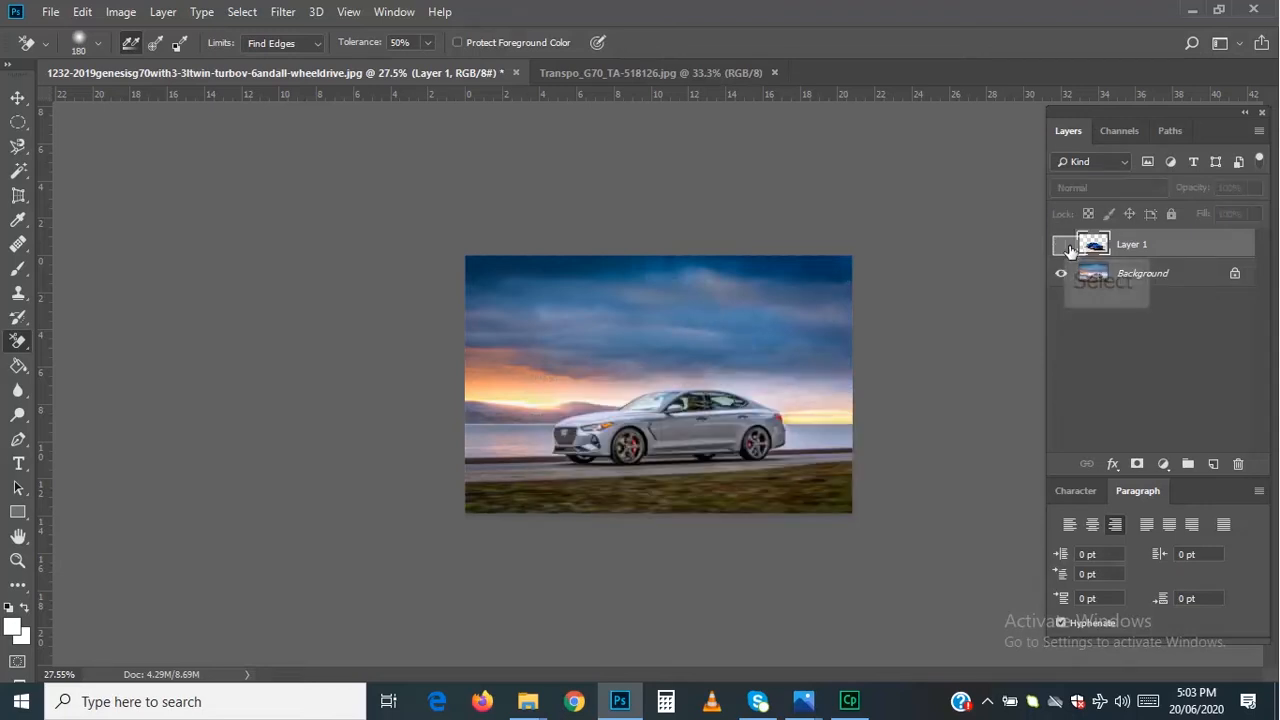
pyautogui.click(1066, 245)
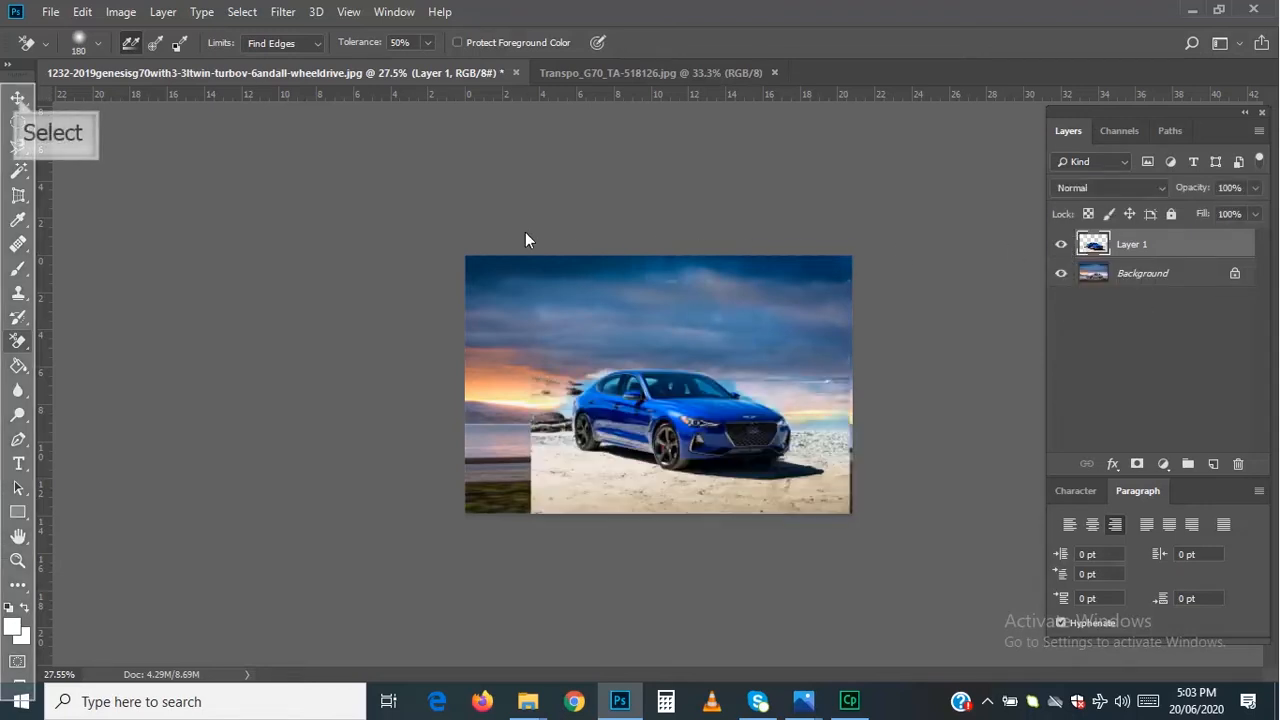
pyautogui.click(18, 98)
pyautogui.moveTo(617, 472); pyautogui.dragTo(711, 362)
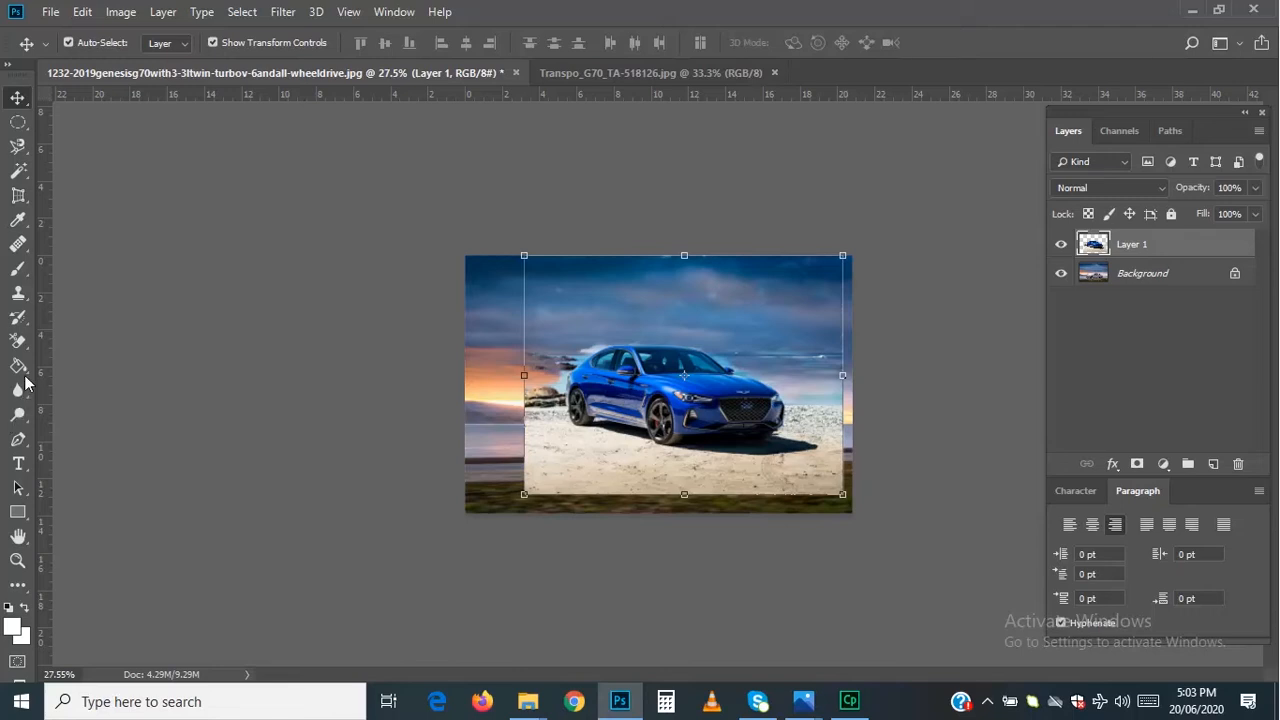
# Remove the sand below the blue car and the pebbles to its right using the Magic Eraser at 32 tolerance and 100% opacity.
pyautogui.click(29, 349)
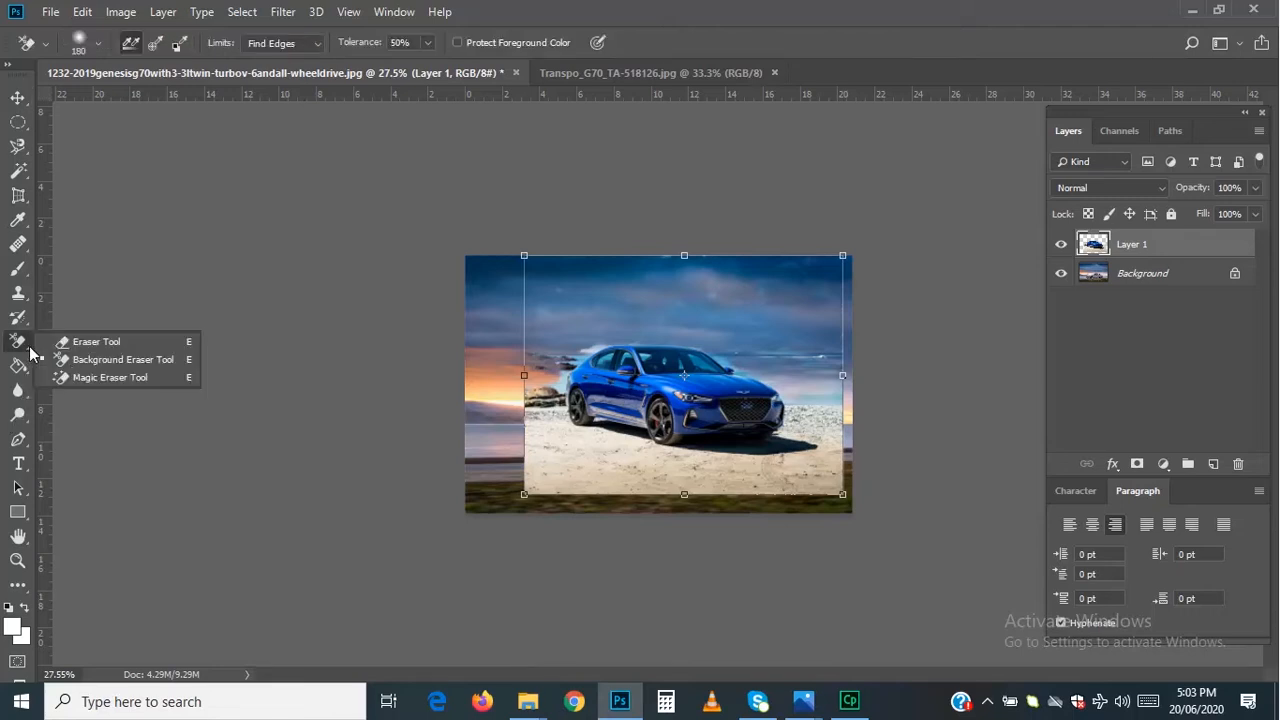
pyautogui.click(111, 377)
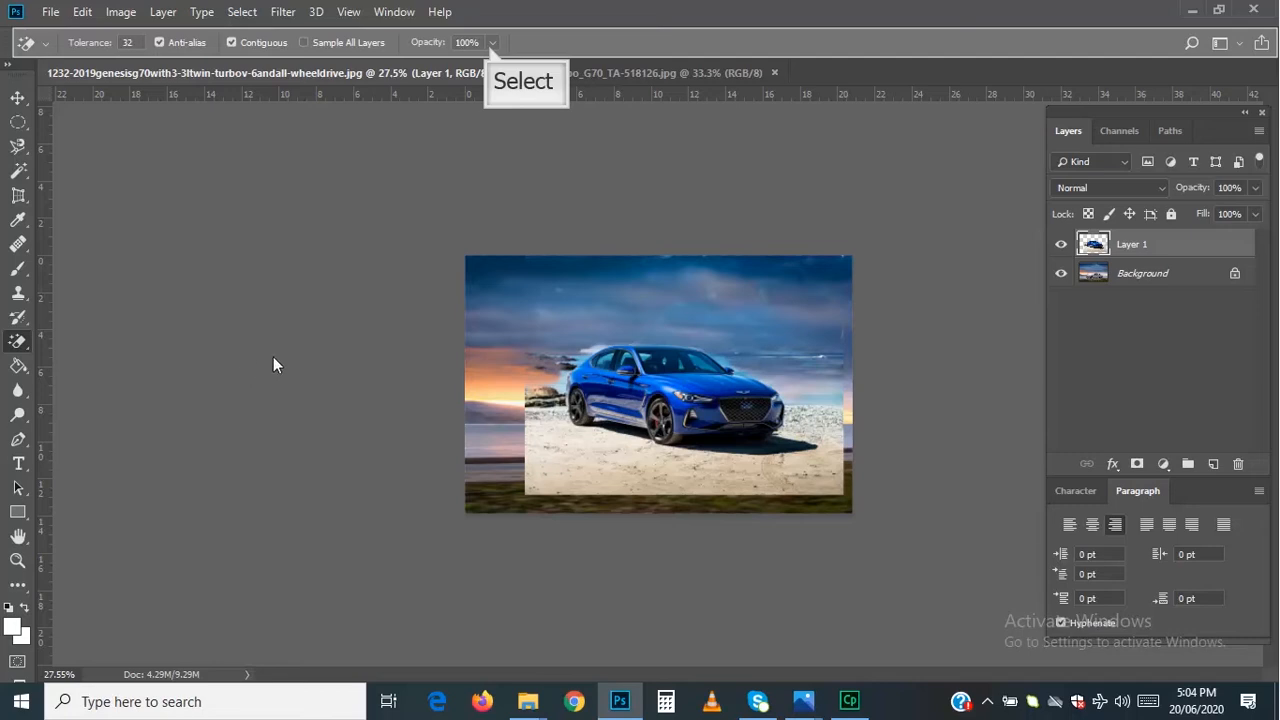
pyautogui.click(491, 43)
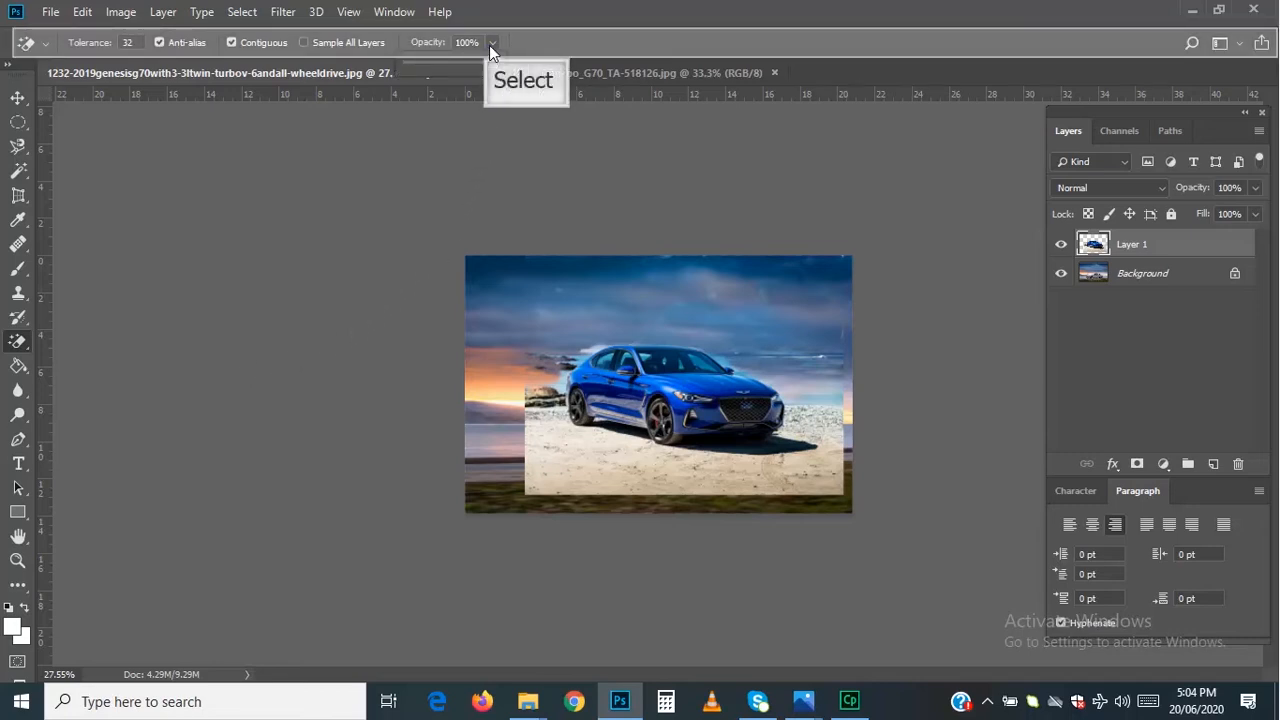
pyautogui.click(491, 43)
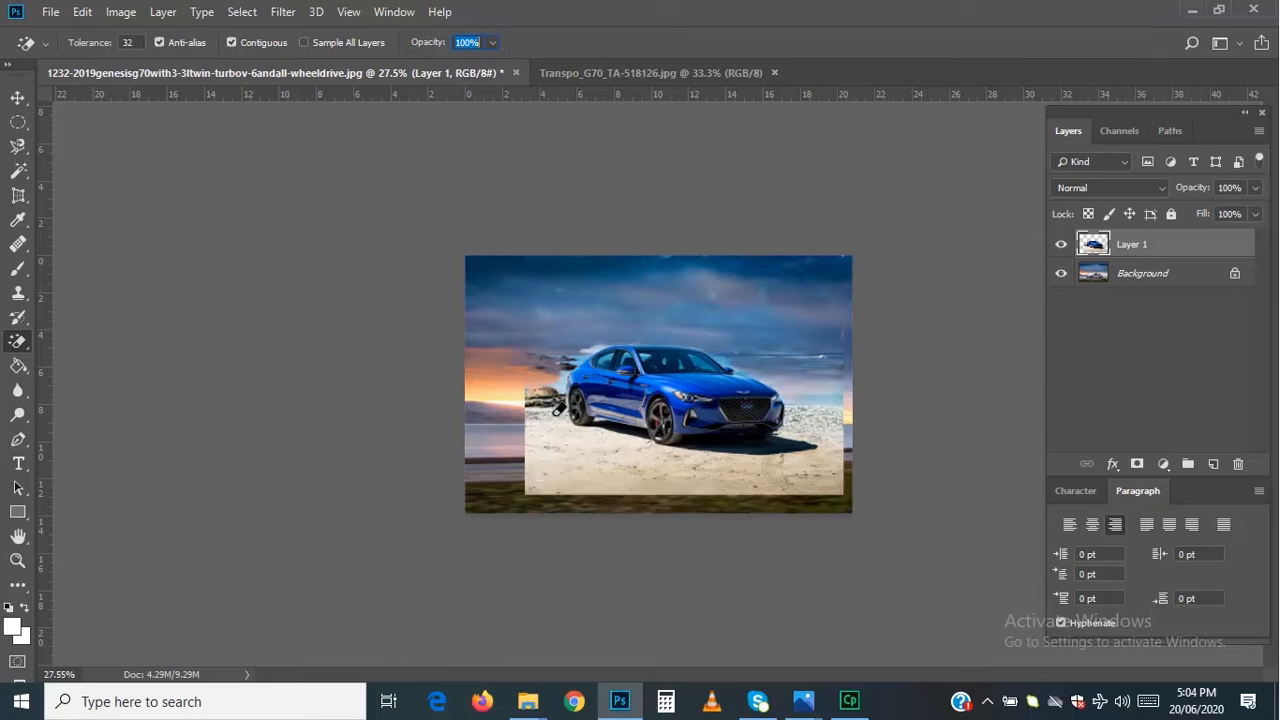
pyautogui.click(558, 462)
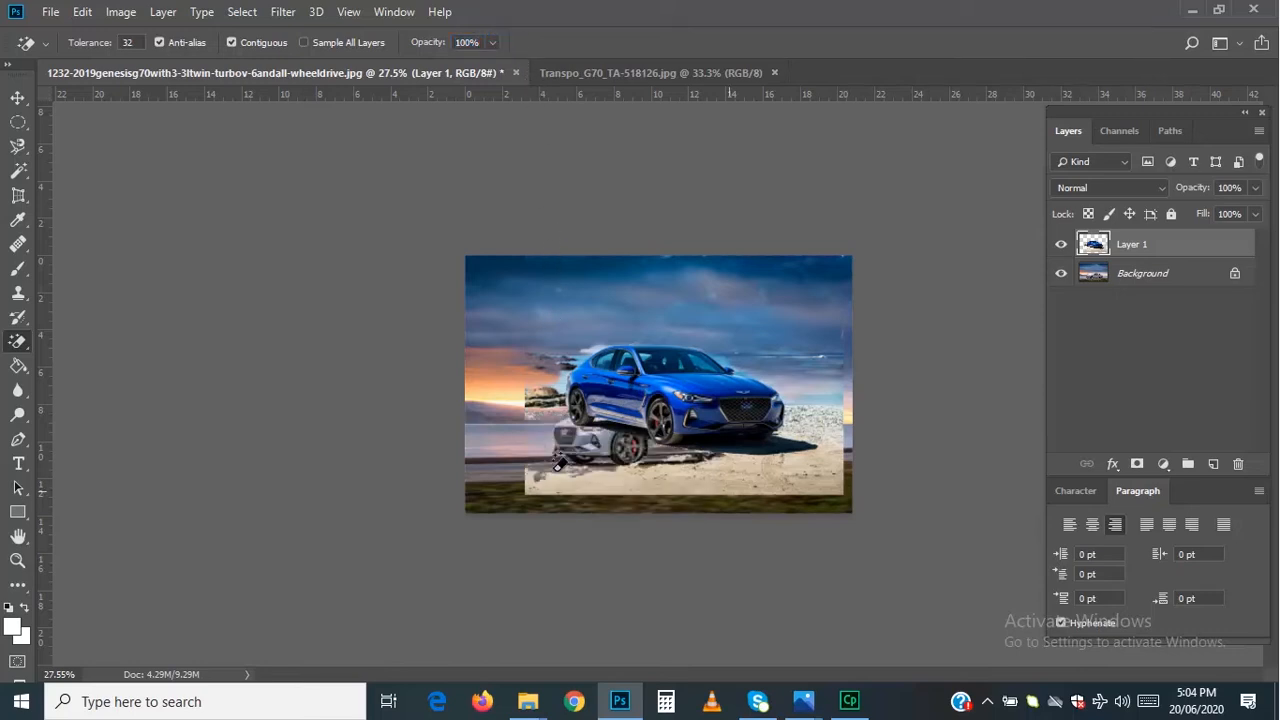
pyautogui.click(734, 484)
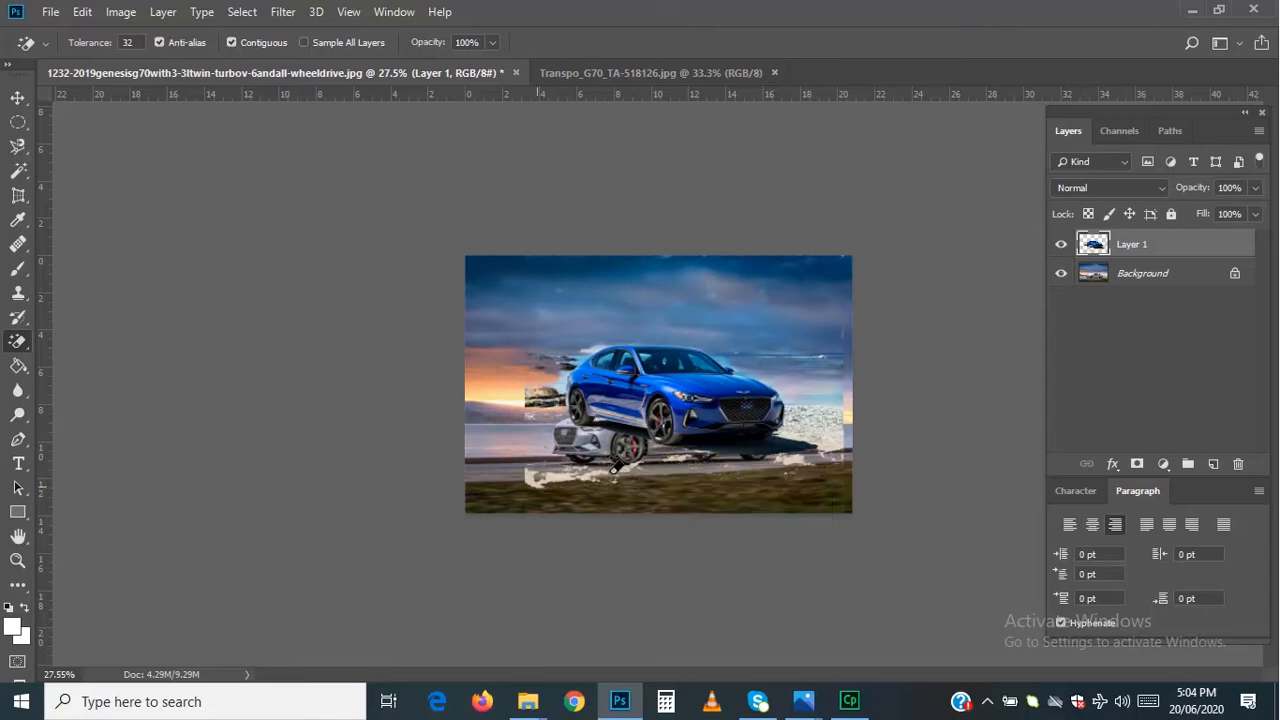
pyautogui.click(534, 482)
pyautogui.click(841, 394)
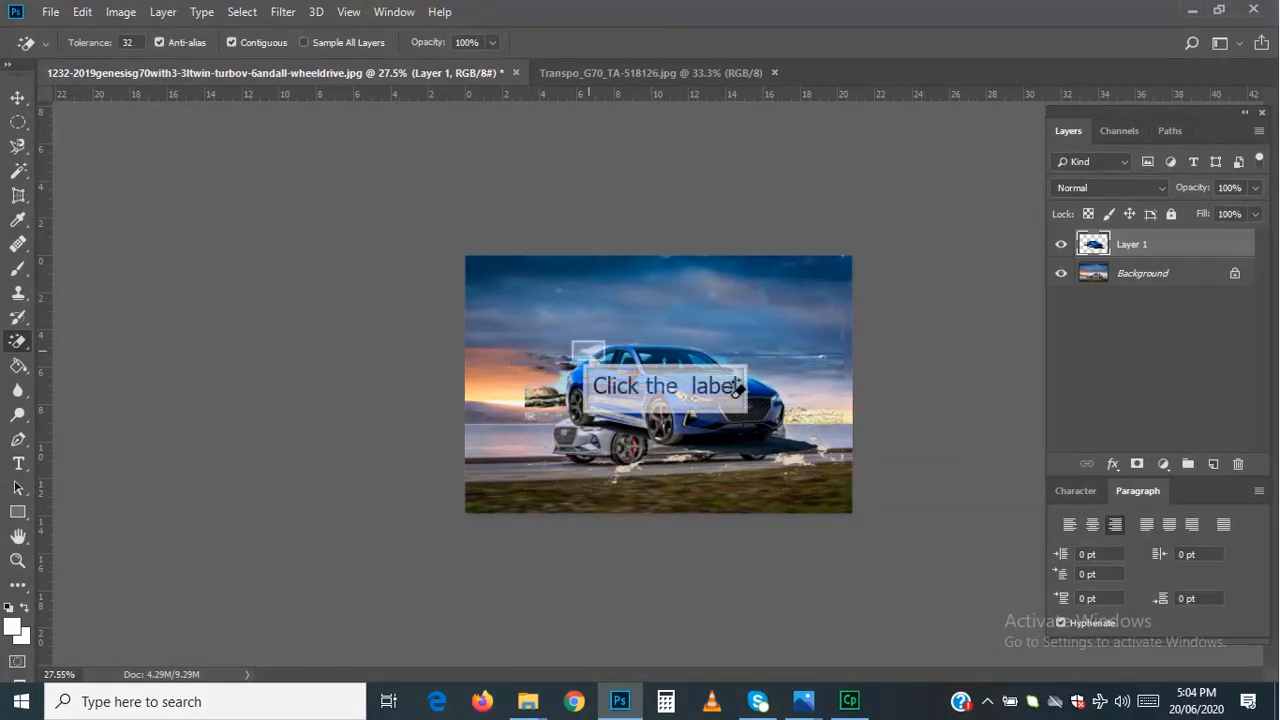
# Scale the blue car layer down to about 41% and place it behind the grey car's front, at the photo's left edge.
pyautogui.click(582, 346)
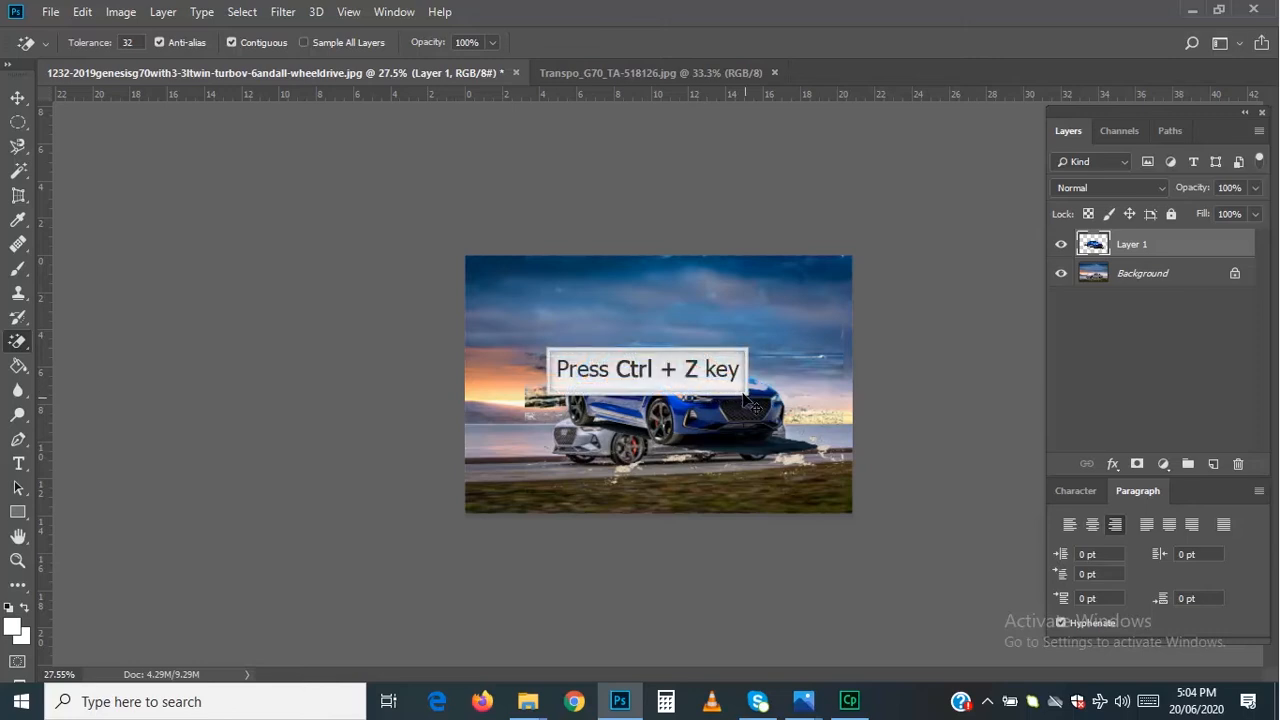
pyautogui.hotkey('ctrl', 'z')
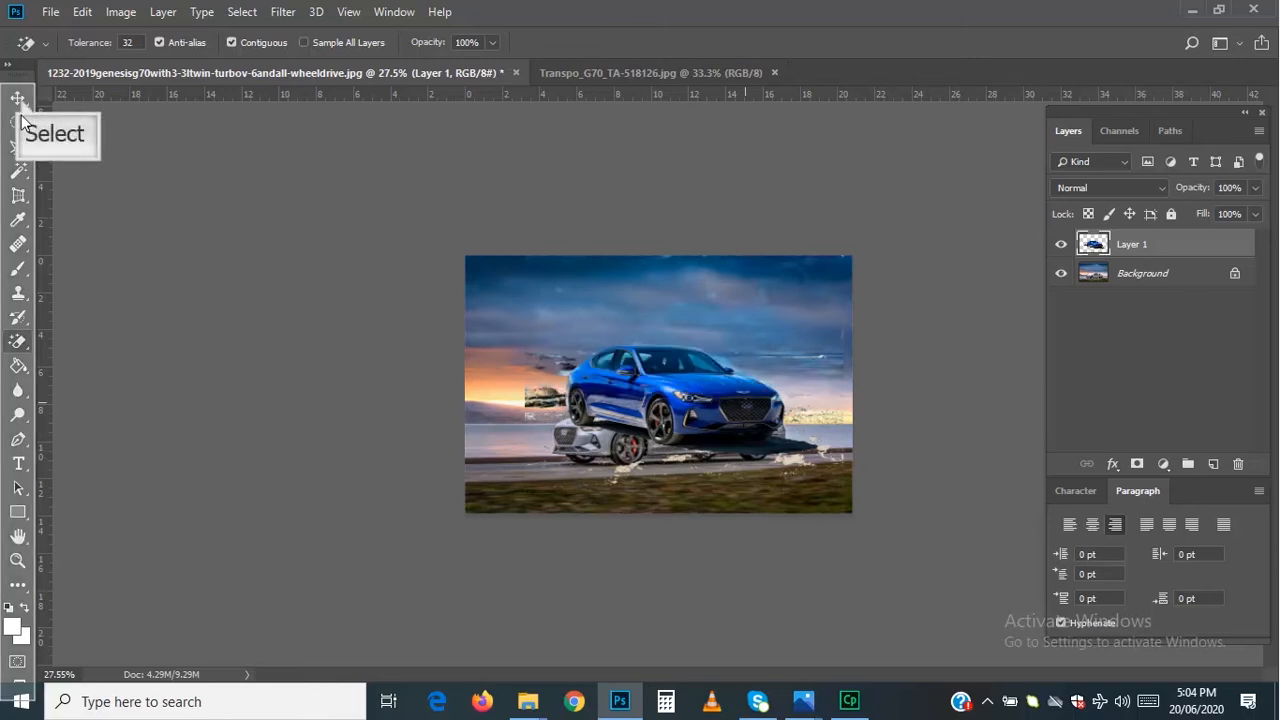
pyautogui.click(18, 97)
pyautogui.moveTo(686, 407)
pyautogui.mouseDown()
pyautogui.moveTo(635, 405)
pyautogui.moveTo(630, 360)
pyautogui.moveTo(748, 338)
pyautogui.moveTo(638, 349)
pyautogui.moveTo(662, 407)
pyautogui.mouseUp()
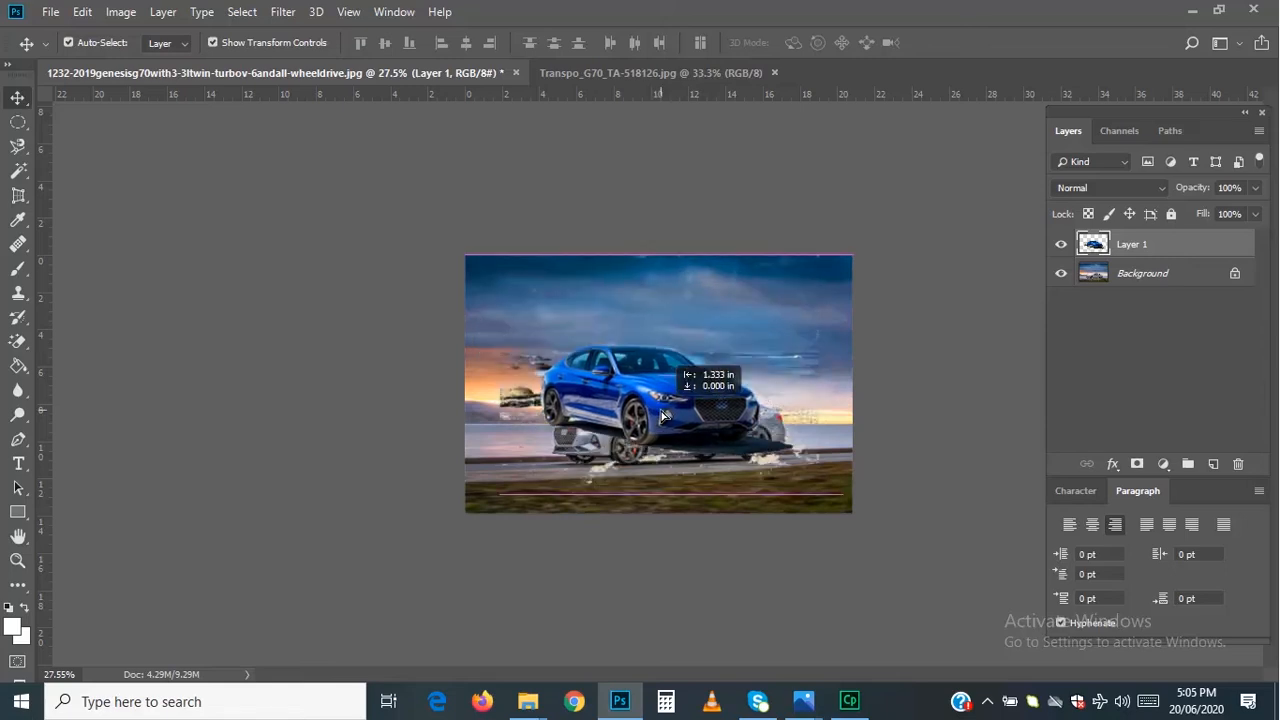
pyautogui.hotkey('ctrl', 't')
pyautogui.moveTo(818, 494); pyautogui.dragTo(723, 424)
pyautogui.moveTo(673, 390); pyautogui.dragTo(534, 406)
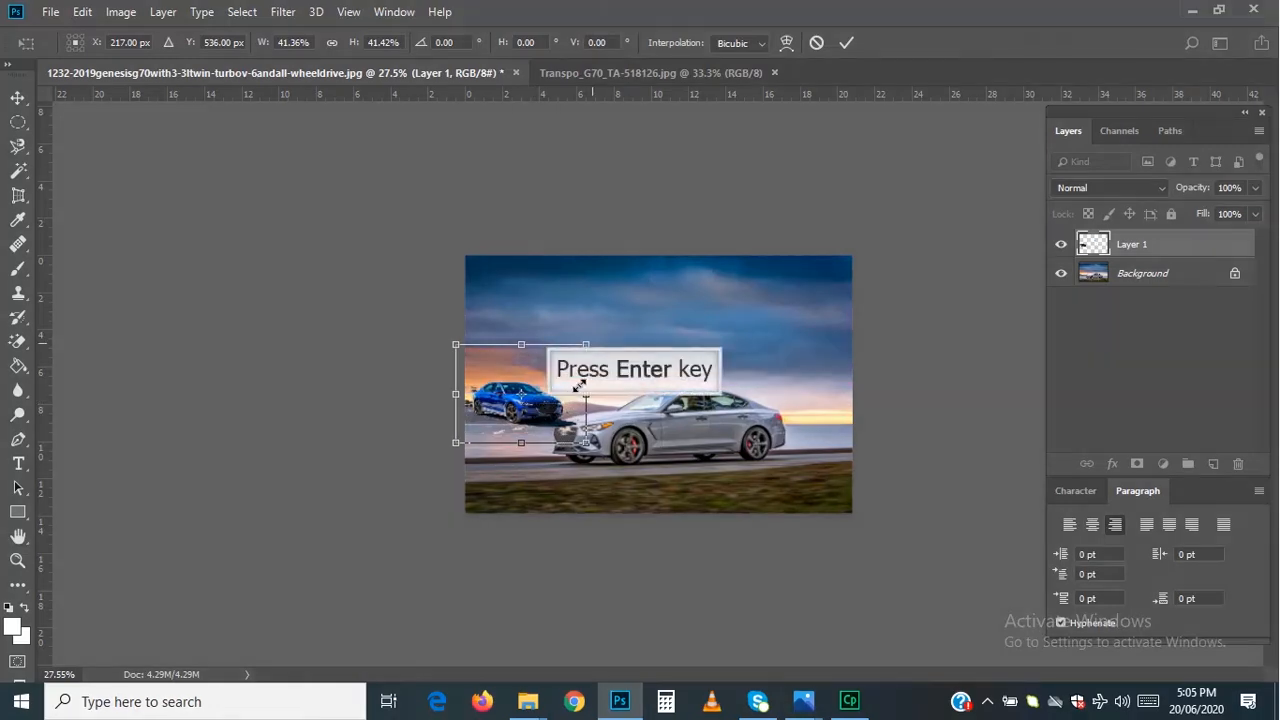
pyautogui.press('Return')
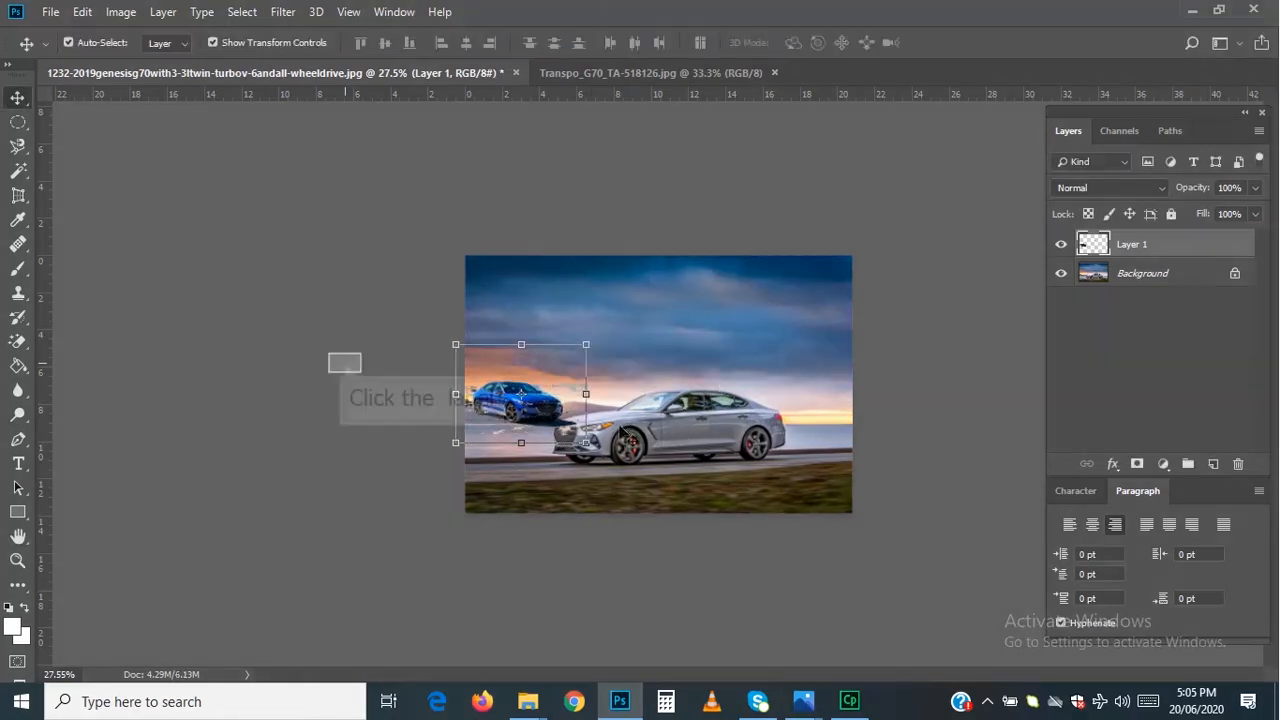
pyautogui.click(344, 368)
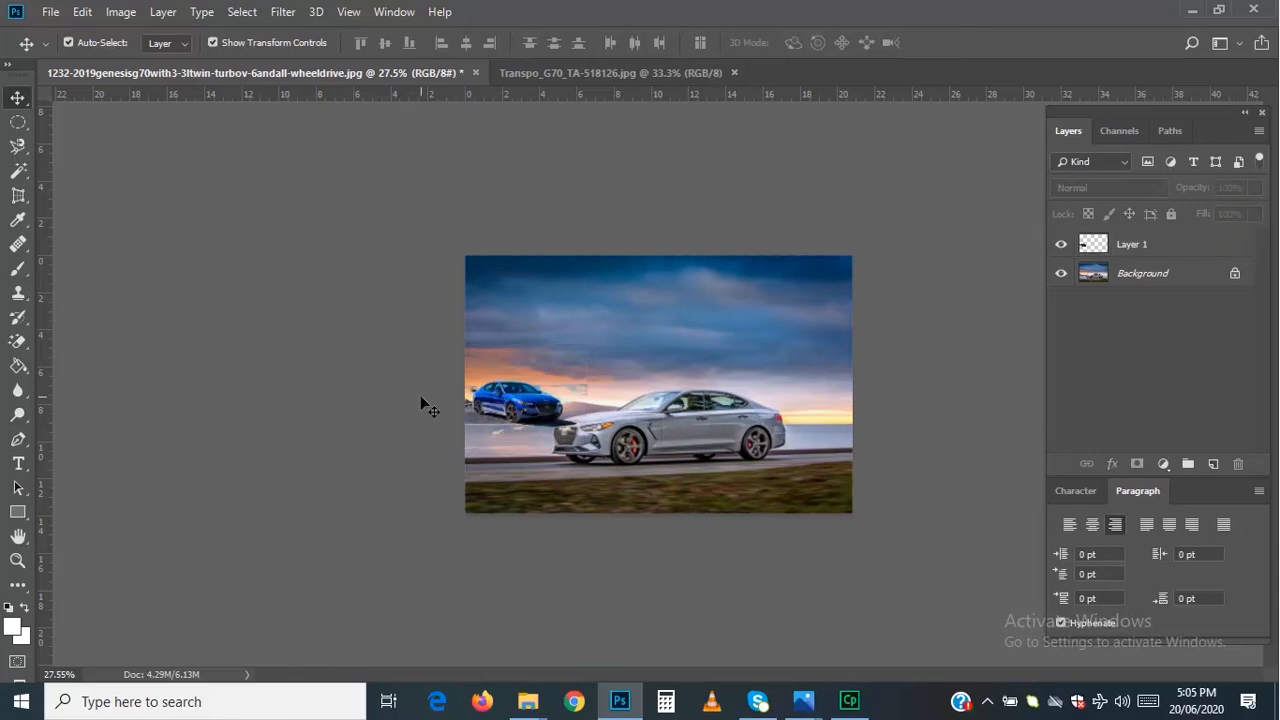
# Move the blue car layer slightly upward over the hillside behind the grey car's hood.
pyautogui.scroll(3, 420, 395)
pyautogui.scroll(2, 483, 428)
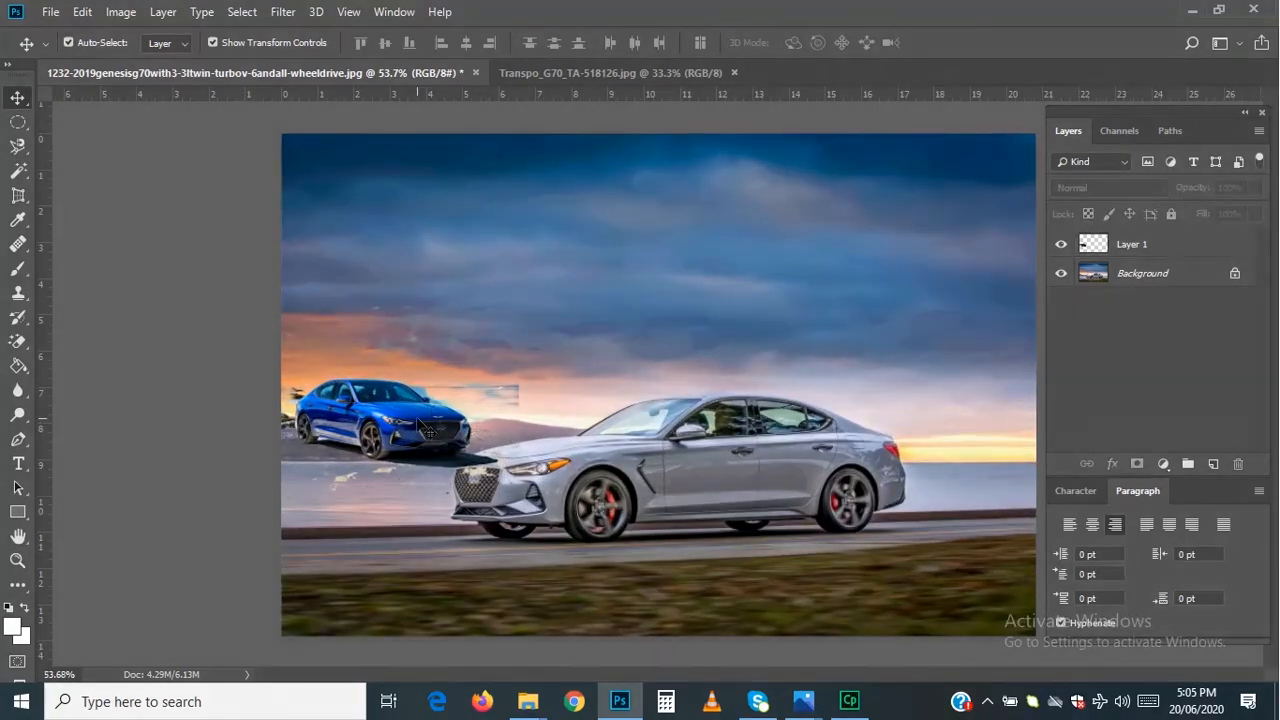
pyautogui.moveTo(470, 428); pyautogui.dragTo(413, 404)
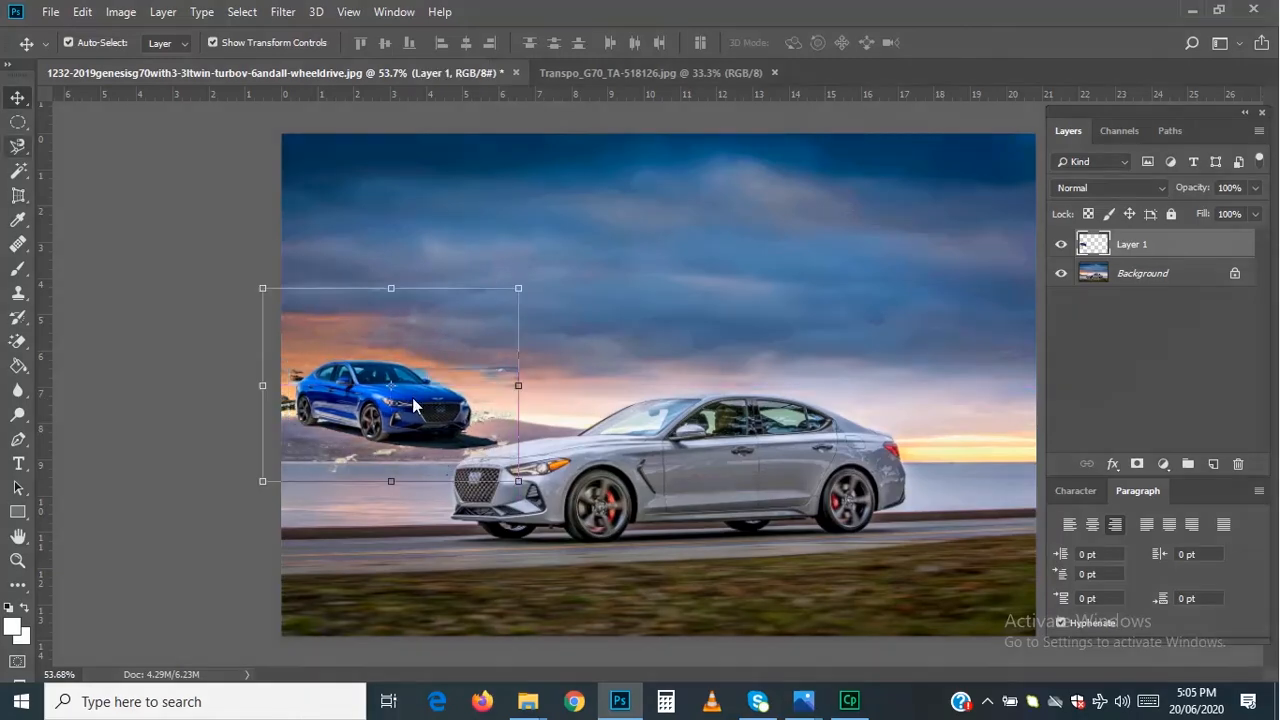
# Lasso the leftover background around the blue car with a 1 px feather, delete it from Layer 1 and deselect.
pyautogui.click(28, 157)
pyautogui.click(92, 146)
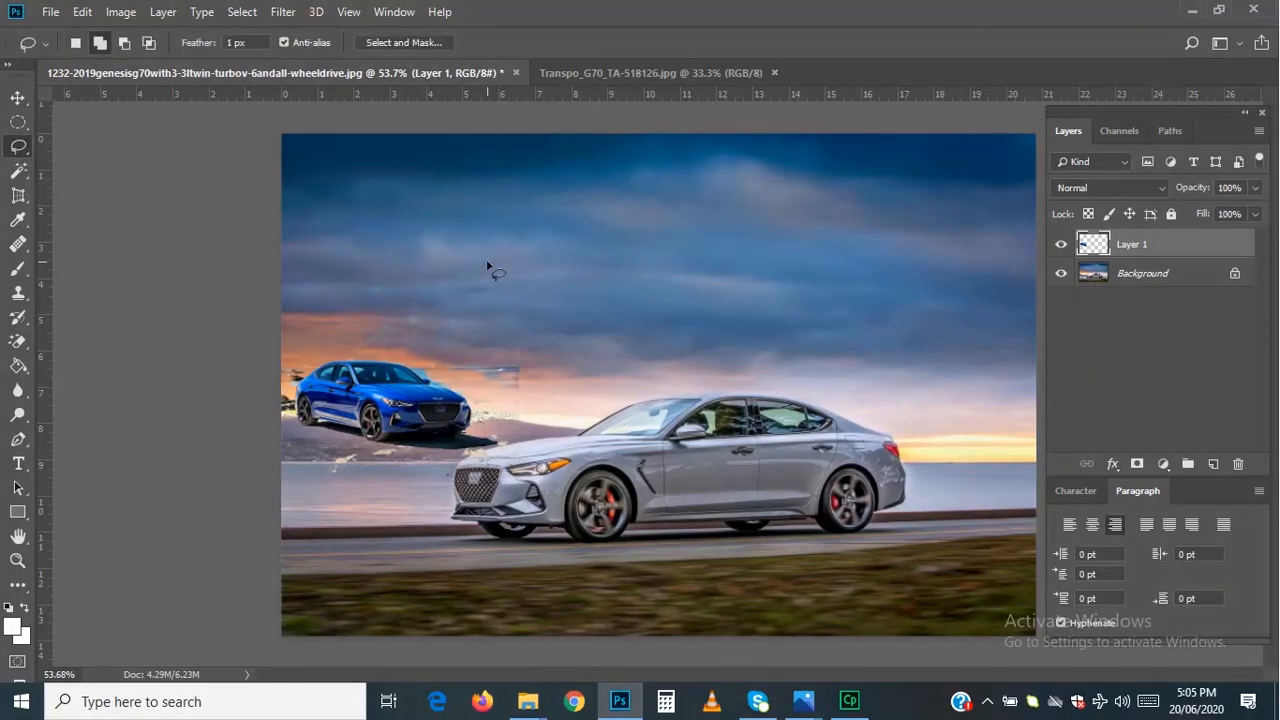
pyautogui.moveTo(486, 259)
pyautogui.mouseDown()
pyautogui.moveTo(265, 263)
pyautogui.moveTo(255, 284)
pyautogui.moveTo(439, 372)
pyautogui.moveTo(471, 394)
pyautogui.moveTo(494, 447)
pyautogui.moveTo(403, 455)
pyautogui.moveTo(287, 428)
pyautogui.mouseUp()
pyautogui.moveTo(277, 516)
pyautogui.mouseDown()
pyautogui.moveTo(651, 561)
pyautogui.moveTo(505, 228)
pyautogui.mouseUp()
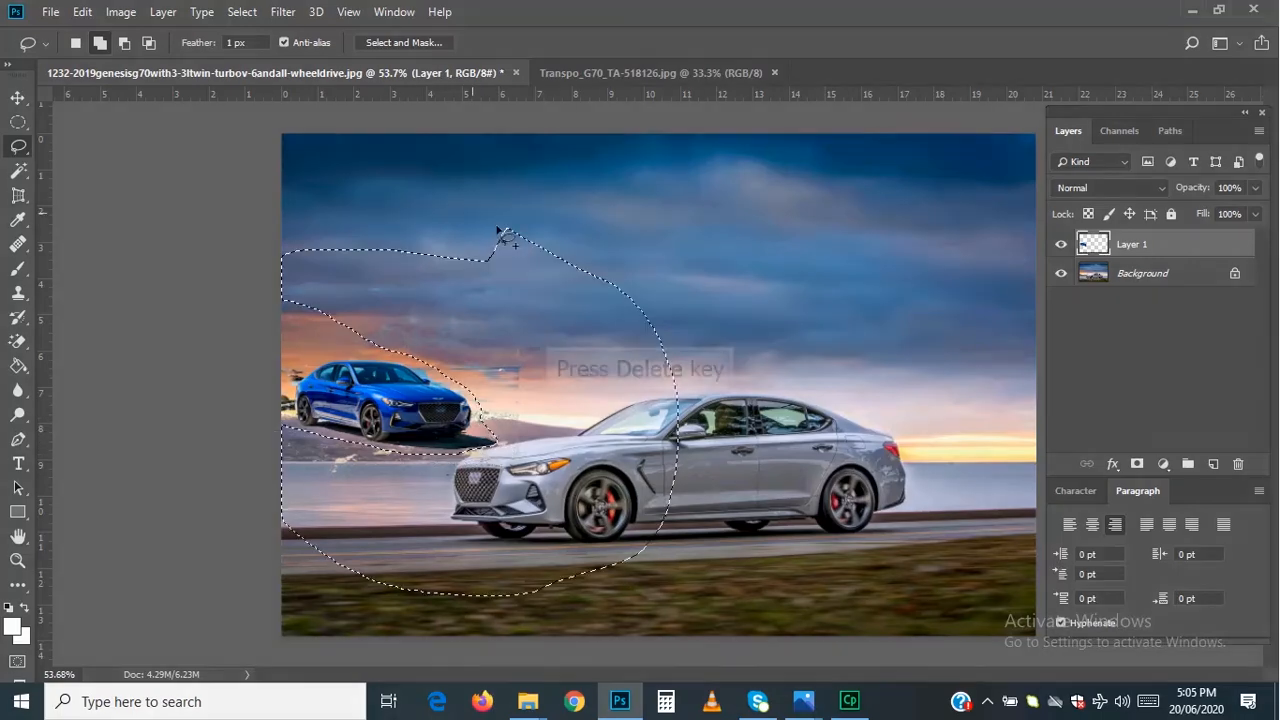
pyautogui.press('Delete')
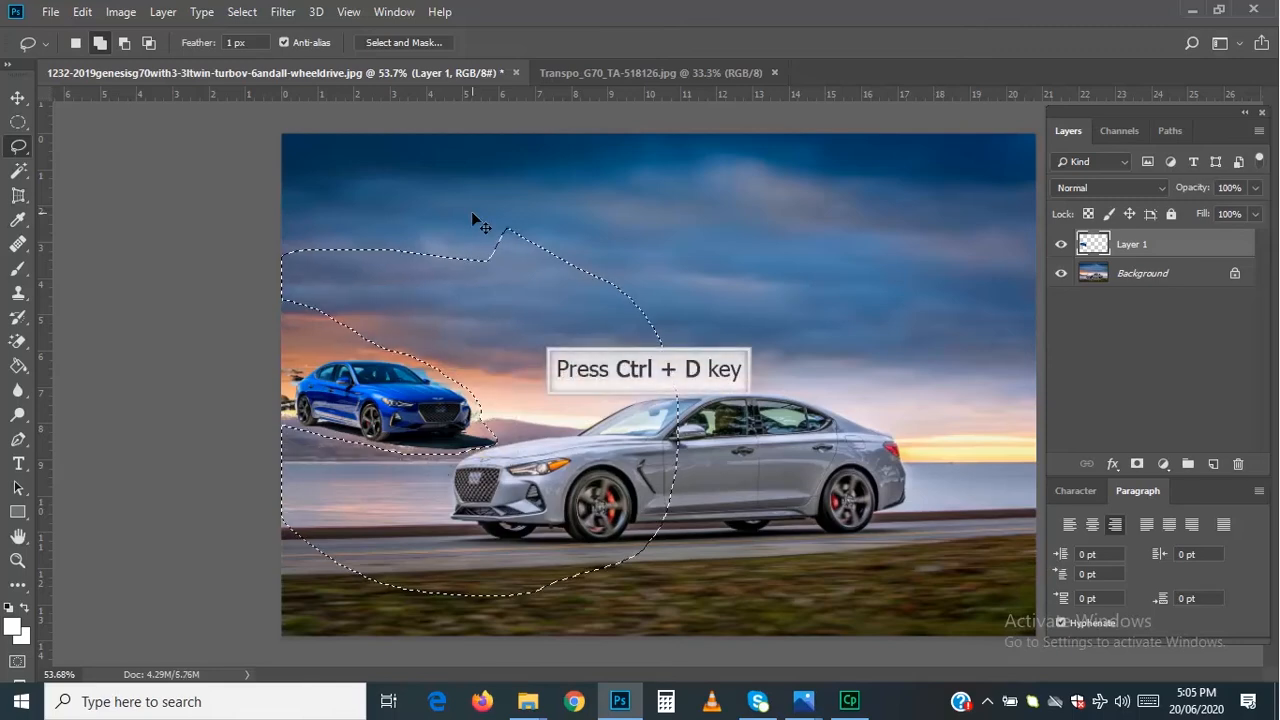
pyautogui.hotkey('ctrl', 'd')
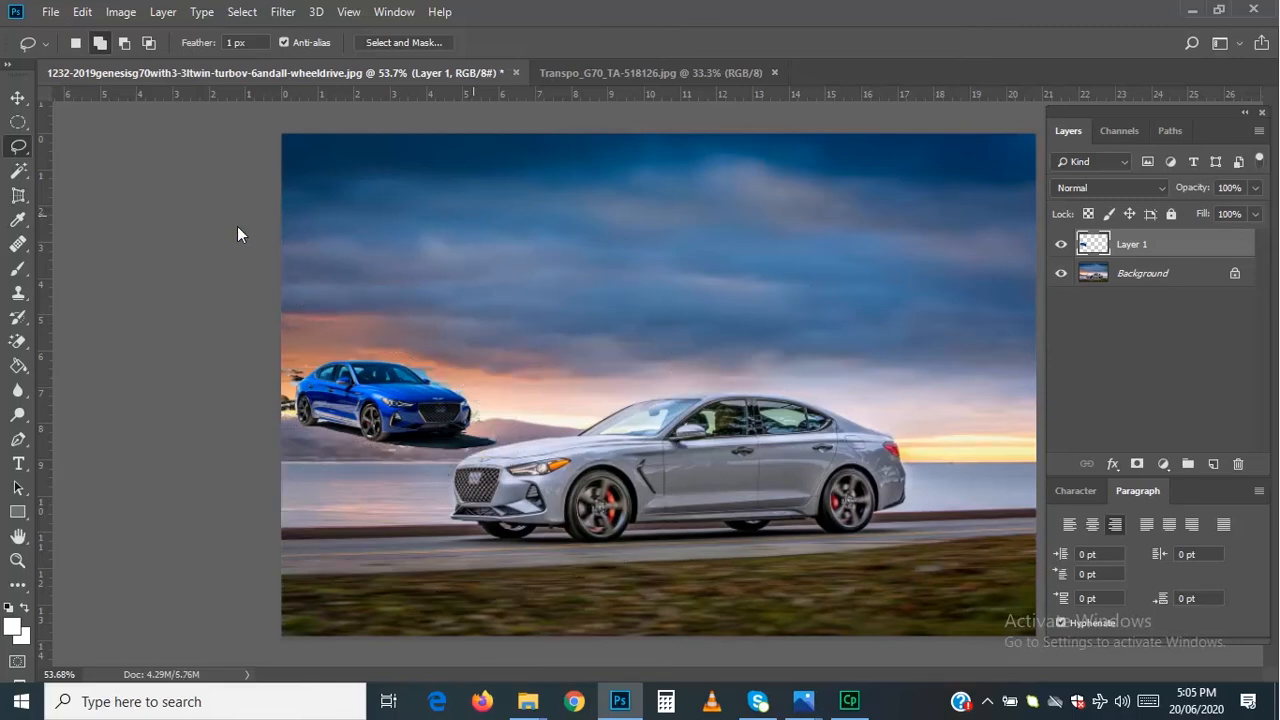
# Switch to the regular Eraser, reduce its brush to 20 px and start erasing the fringe beside the blue car's front.
pyautogui.moveTo(18, 342); pyautogui.dragTo(68, 341)
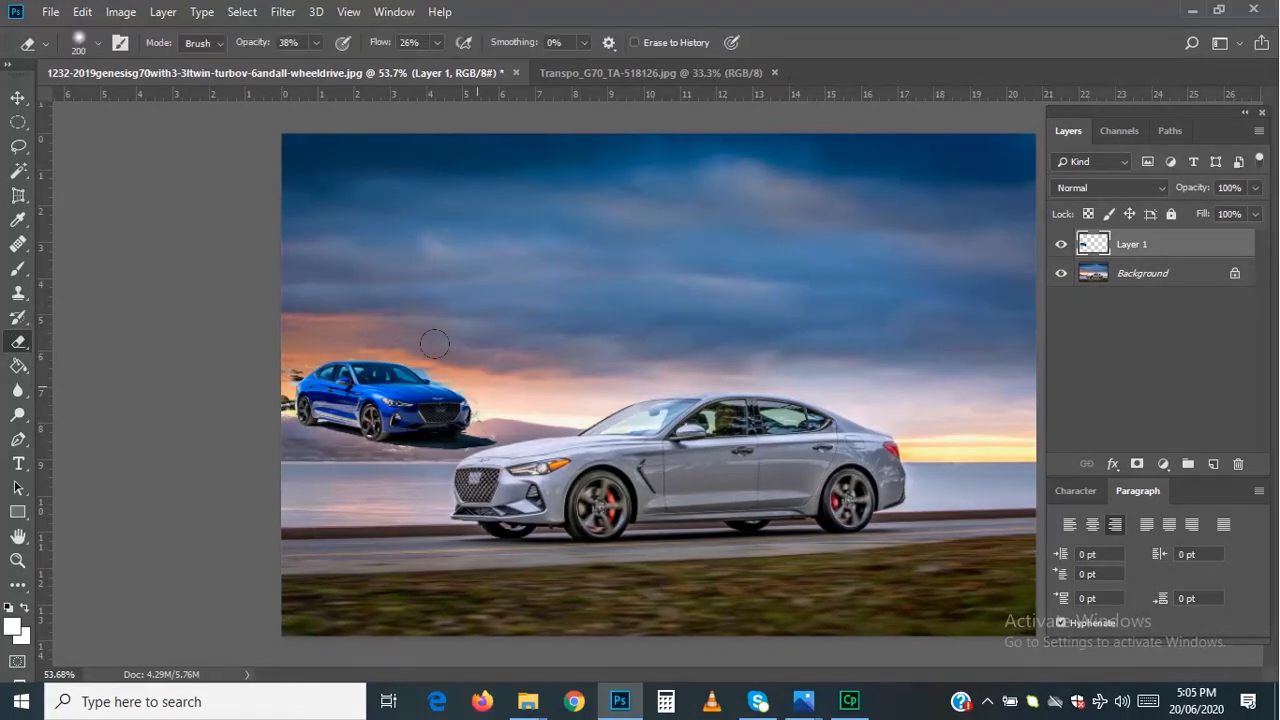
pyautogui.press('[')
pyautogui.press('[')
pyautogui.press('[')
pyautogui.press('[')
pyautogui.scroll(17, 472, 421)
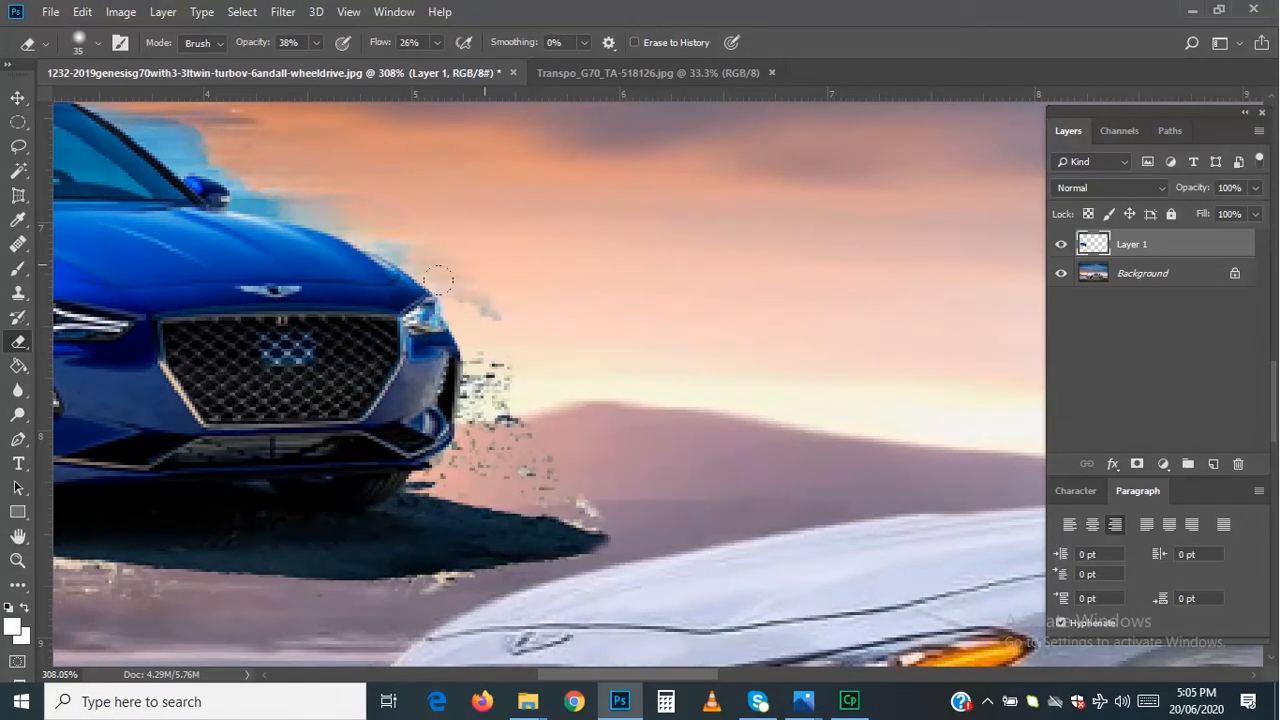
pyautogui.press('[')
pyautogui.press('[')
pyautogui.press('[')
pyautogui.click(513, 410)
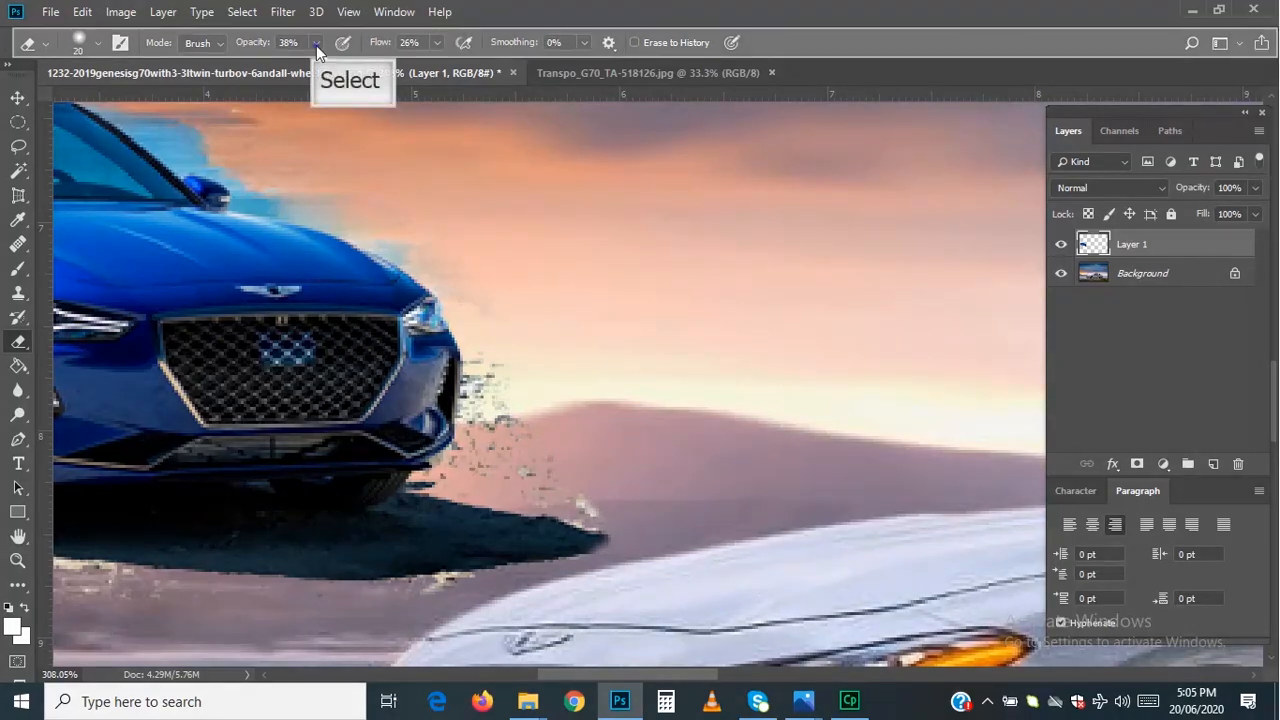
# Set the eraser to 77% opacity and 67% flow, and erase the remnants beside the front bumper and above the hood.
pyautogui.moveTo(316, 45); pyautogui.dragTo(352, 65)
pyautogui.click(437, 44)
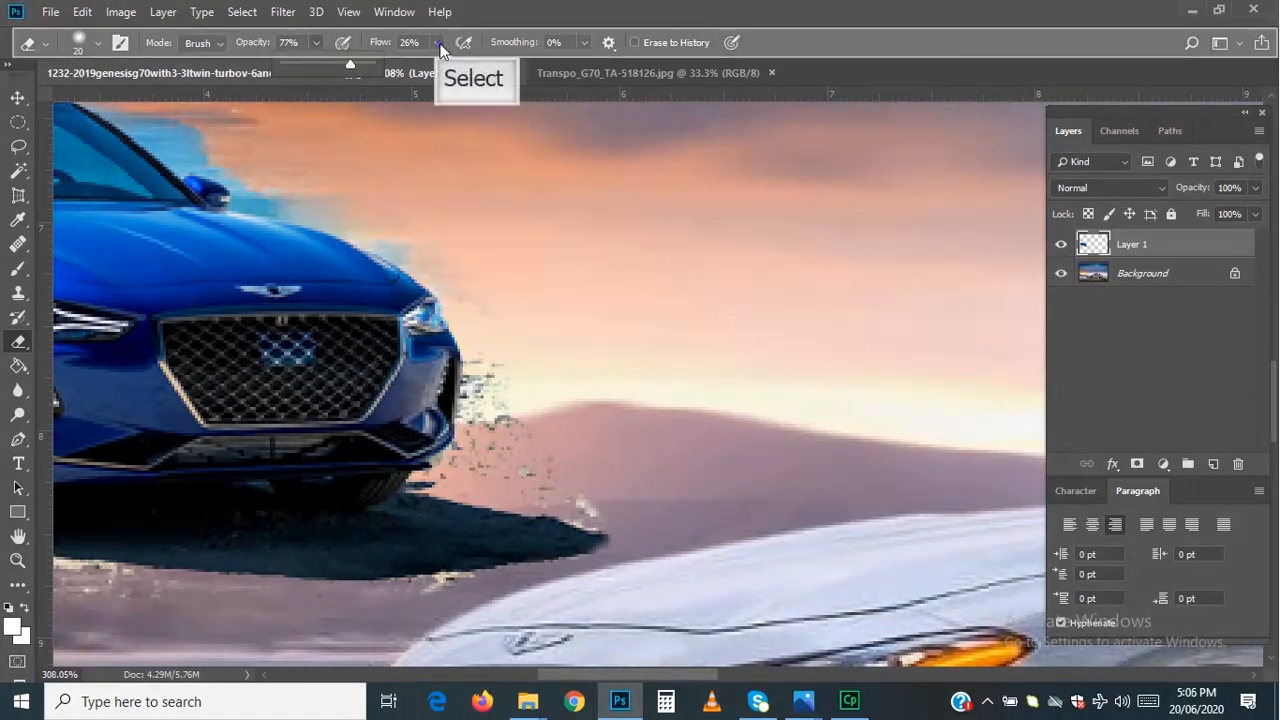
pyautogui.moveTo(459, 64); pyautogui.dragTo(473, 65)
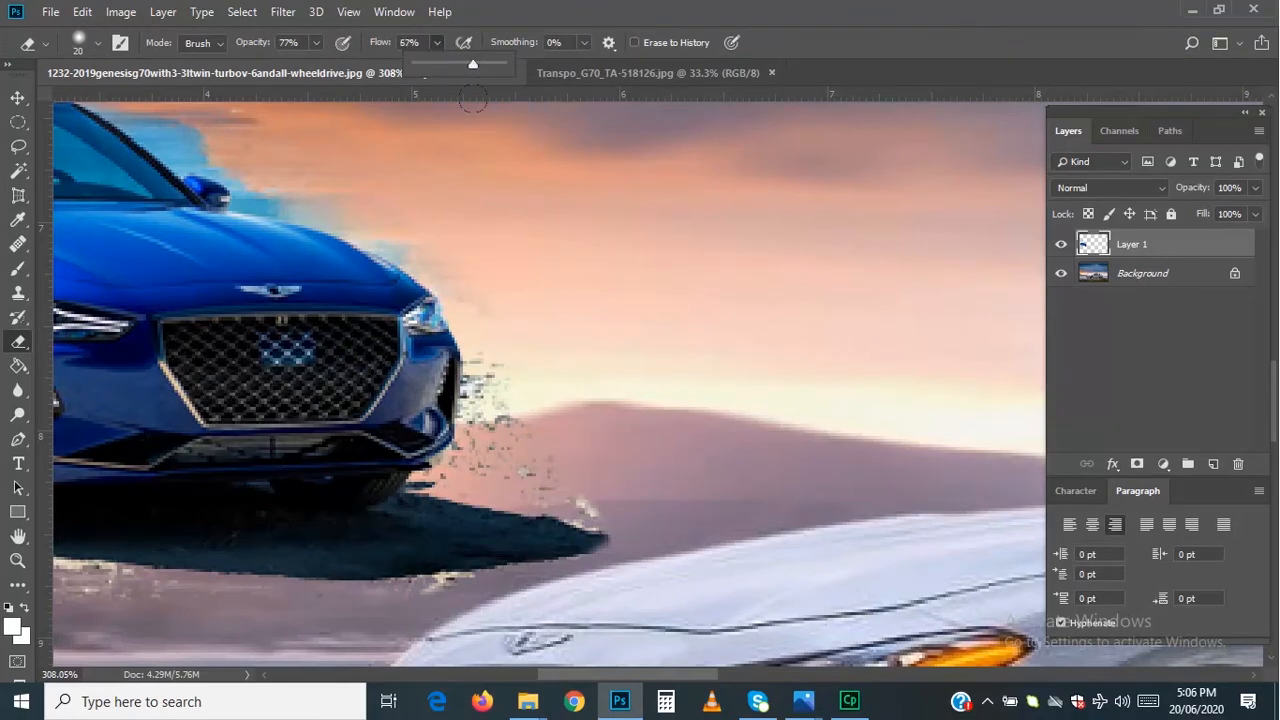
pyautogui.moveTo(508, 390)
pyautogui.mouseDown()
pyautogui.moveTo(501, 424)
pyautogui.moveTo(557, 473)
pyautogui.mouseUp()
pyautogui.moveTo(476, 462)
pyautogui.mouseDown()
pyautogui.moveTo(485, 317)
pyautogui.moveTo(476, 466)
pyautogui.moveTo(625, 511)
pyautogui.moveTo(471, 464)
pyautogui.moveTo(472, 342)
pyautogui.moveTo(465, 398)
pyautogui.moveTo(459, 366)
pyautogui.mouseUp()
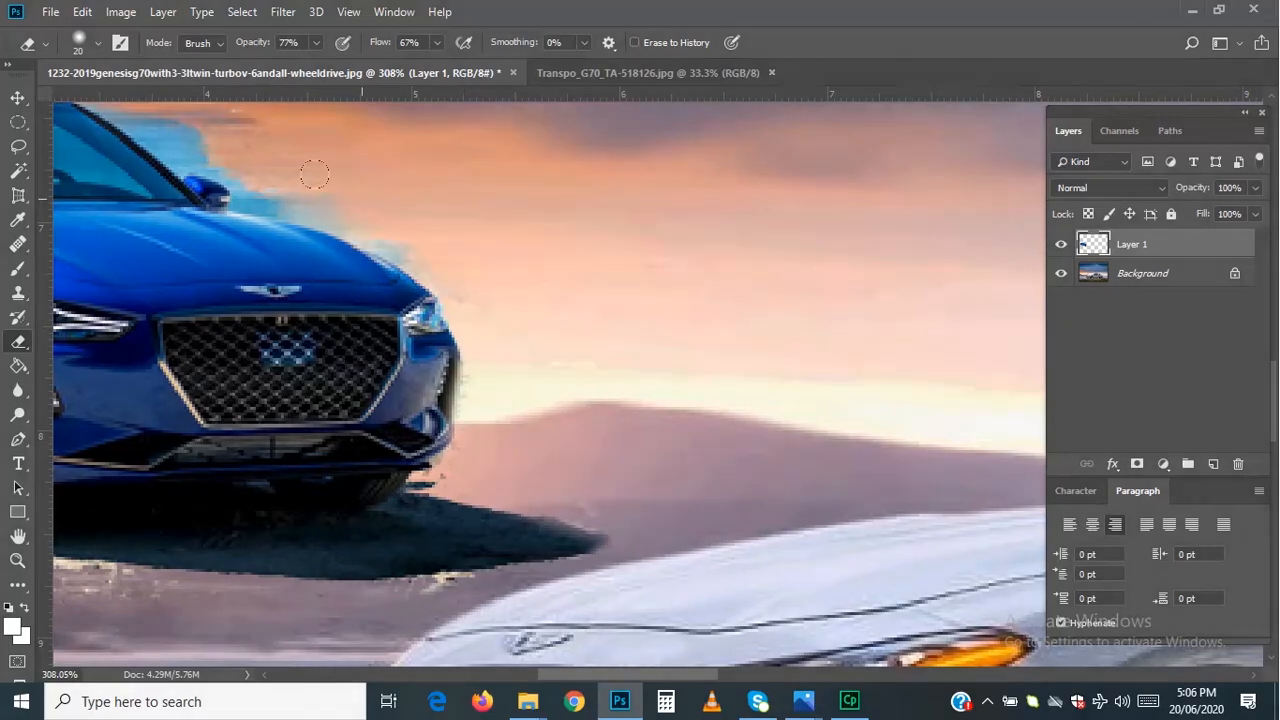
pyautogui.moveTo(262, 161); pyautogui.dragTo(136, 105)
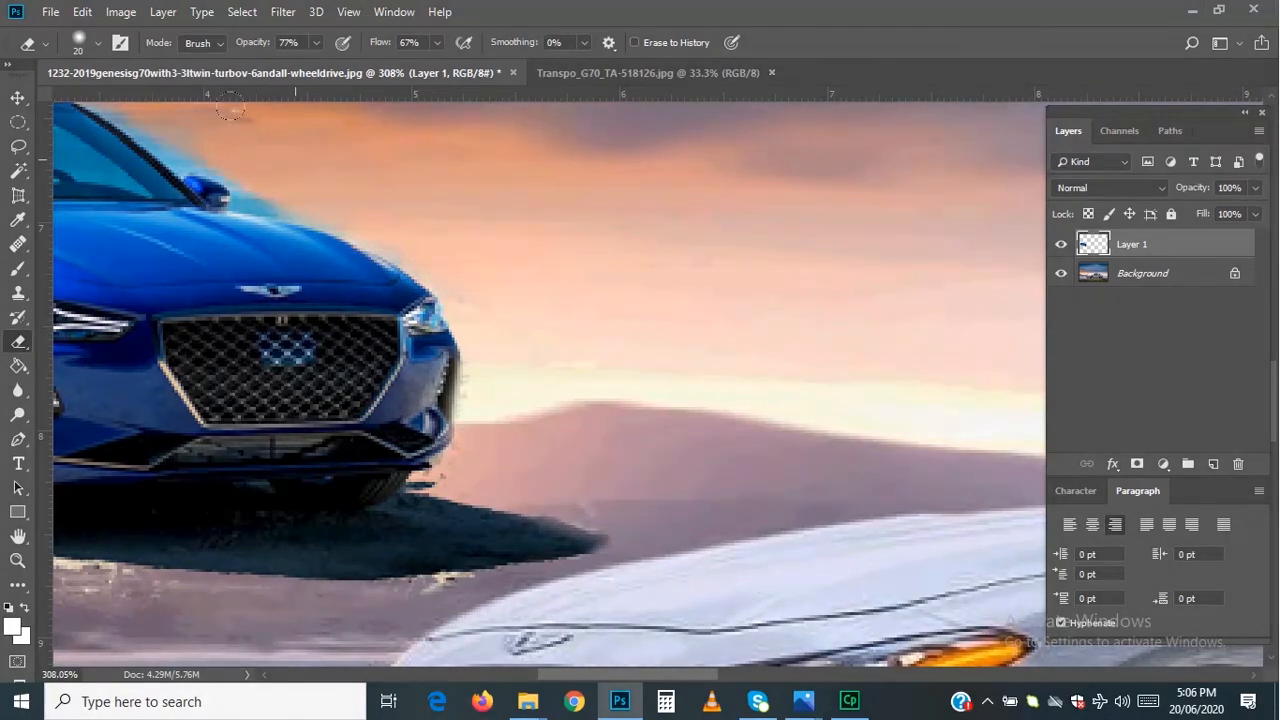
# Erase the pale sand specks along the lower edge of the blue car's shadow.
pyautogui.scroll(-4, 689, 274)
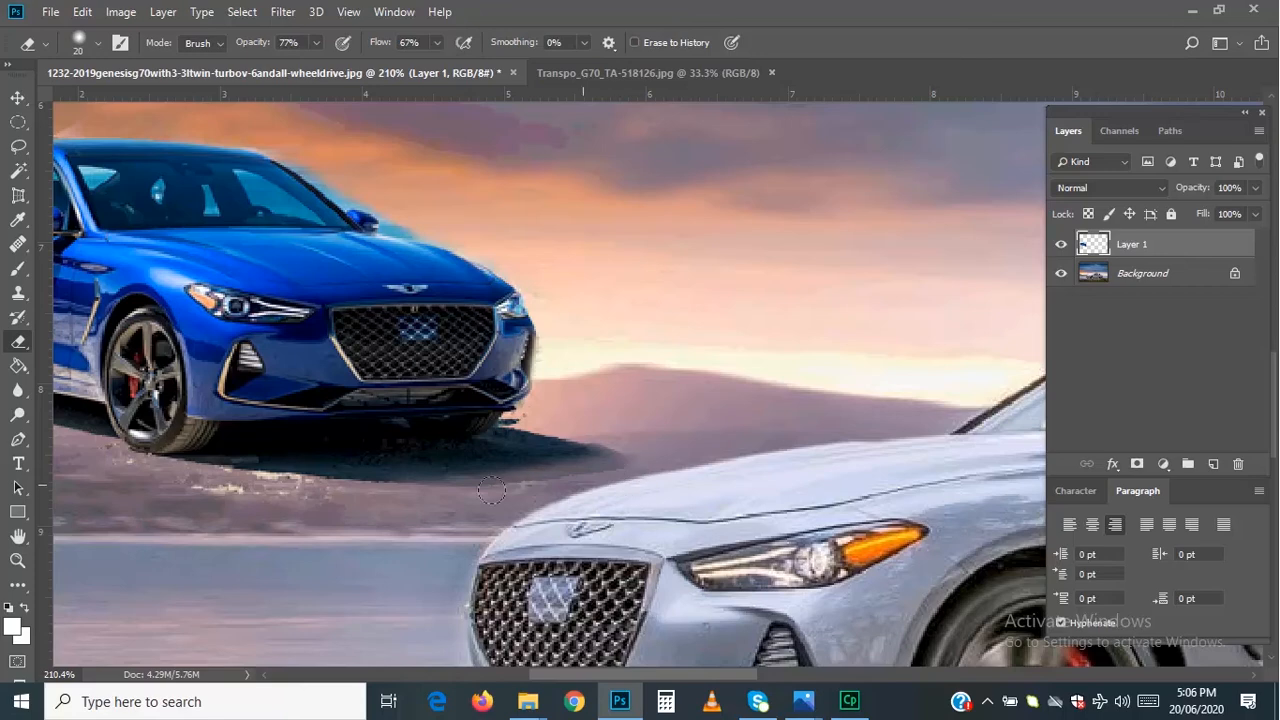
pyautogui.moveTo(443, 489)
pyautogui.mouseDown()
pyautogui.moveTo(660, 460)
pyautogui.moveTo(449, 493)
pyautogui.moveTo(84, 468)
pyautogui.mouseUp()
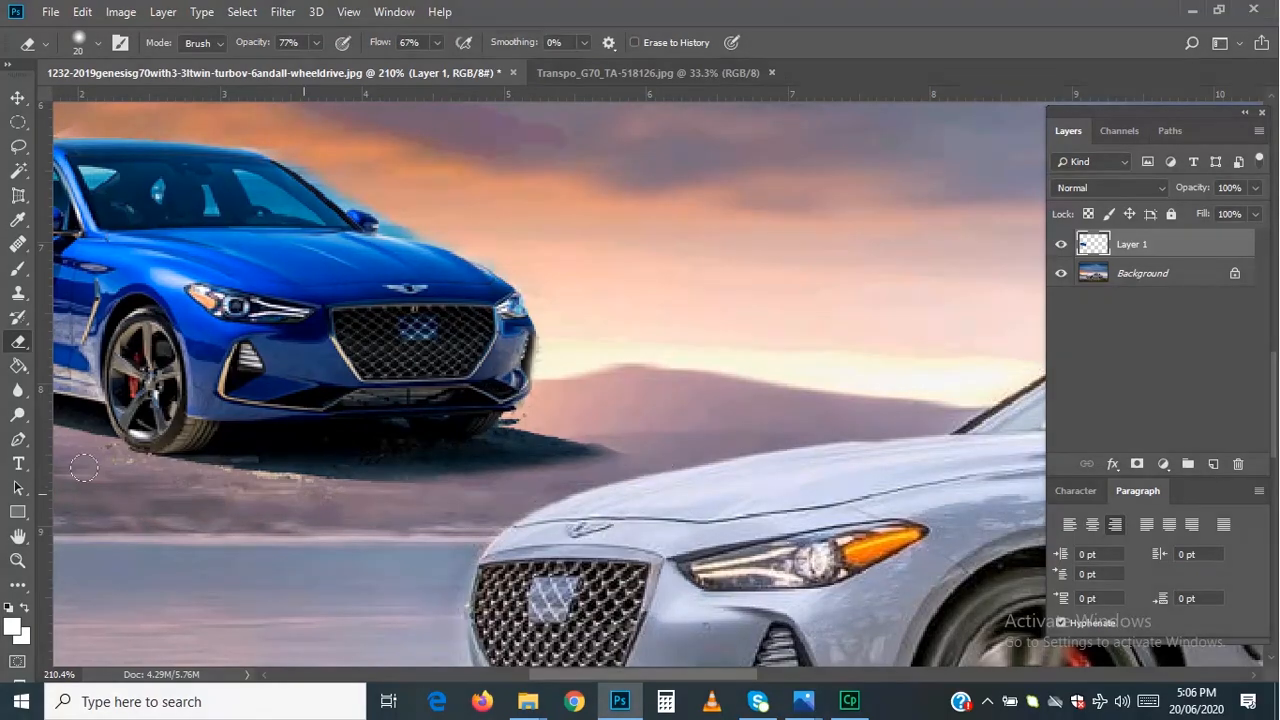
pyautogui.moveTo(265, 502); pyautogui.dragTo(107, 454)
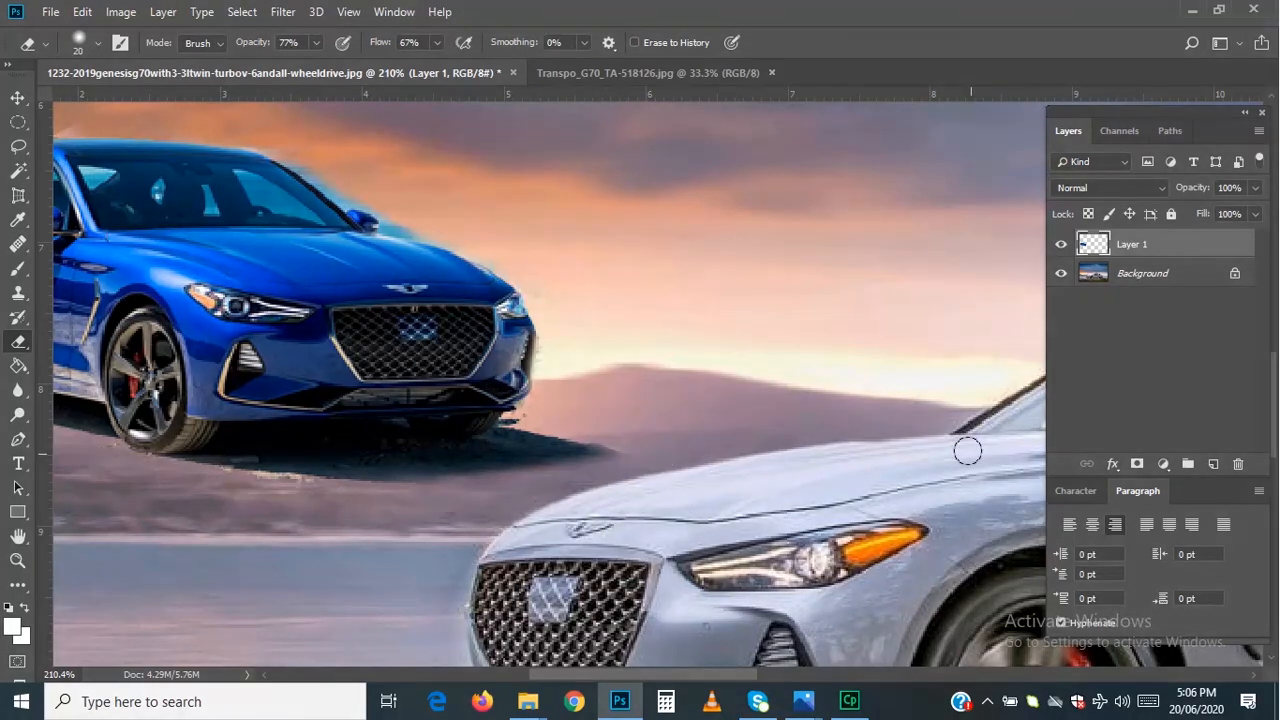
# Erase the rocks and foliage left behind the blue car's rear, and deselect the layer.
pyautogui.scroll(-5, 966, 449)
pyautogui.scroll(2, 488, 440)
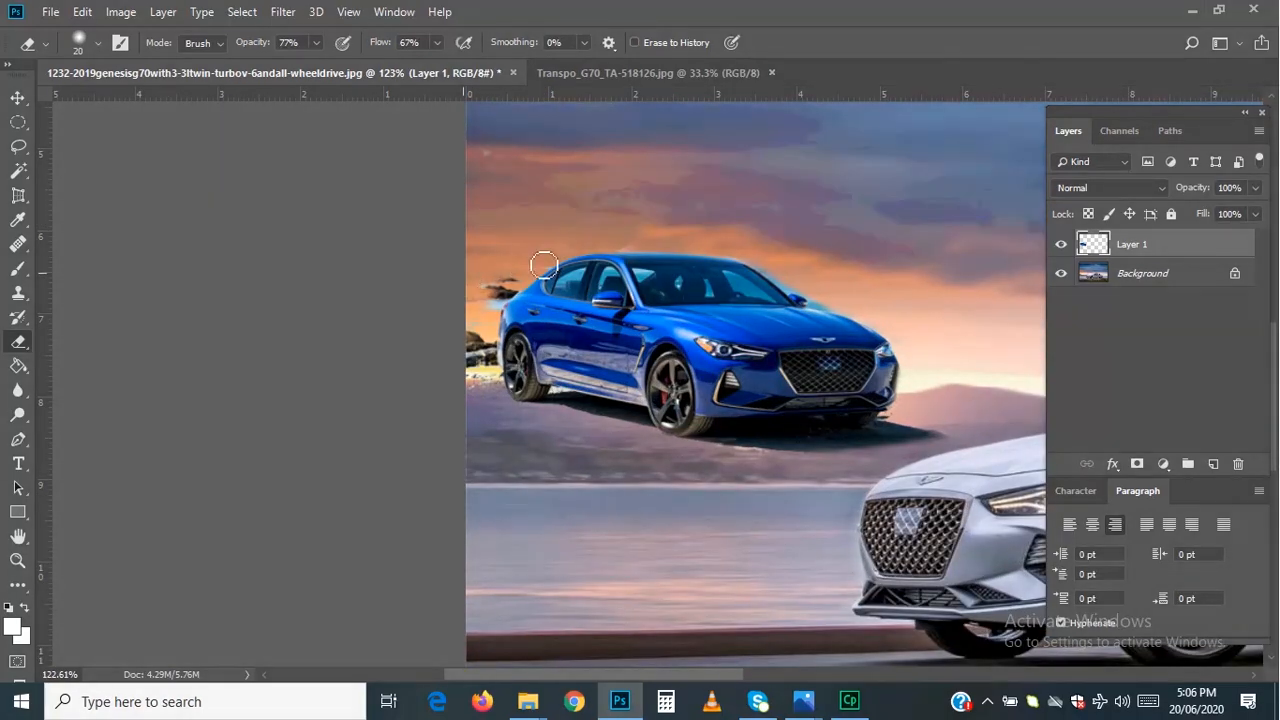
pyautogui.moveTo(492, 318)
pyautogui.mouseDown()
pyautogui.moveTo(491, 291)
pyautogui.moveTo(503, 286)
pyautogui.moveTo(494, 306)
pyautogui.moveTo(530, 267)
pyautogui.moveTo(474, 372)
pyautogui.moveTo(485, 303)
pyautogui.moveTo(492, 390)
pyautogui.moveTo(482, 329)
pyautogui.mouseUp()
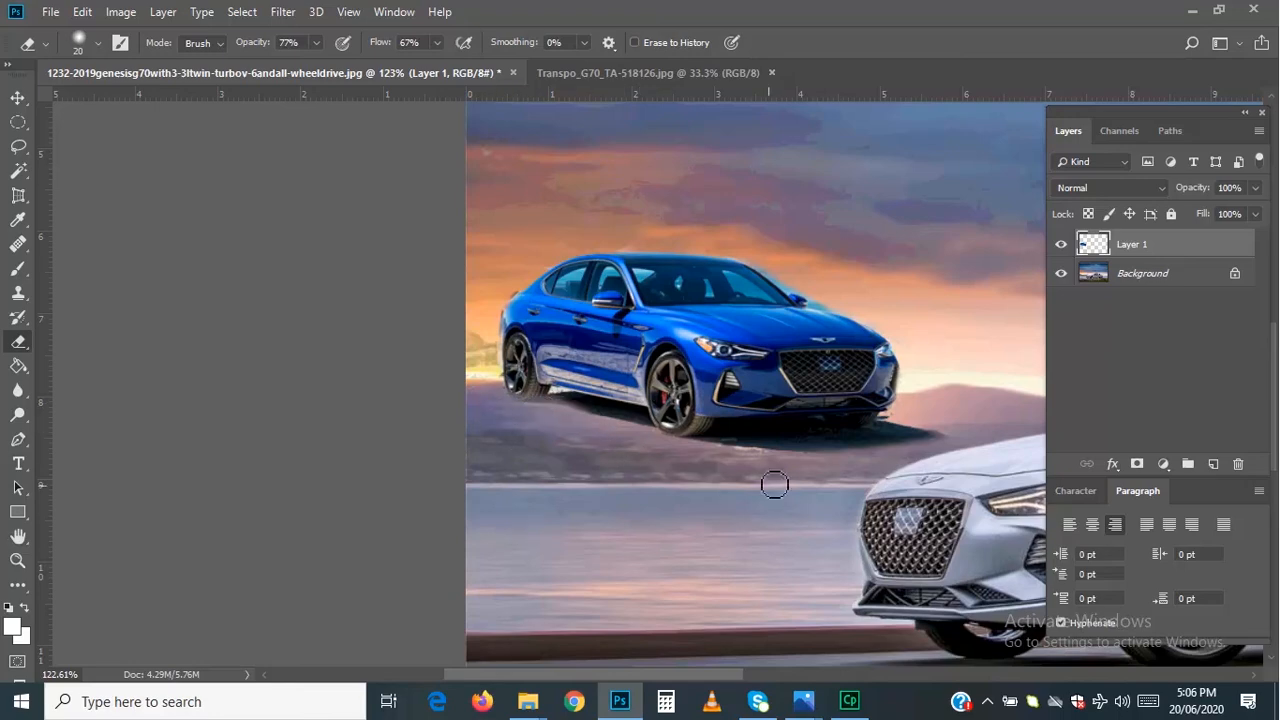
pyautogui.hotkey('ctrl', '0')
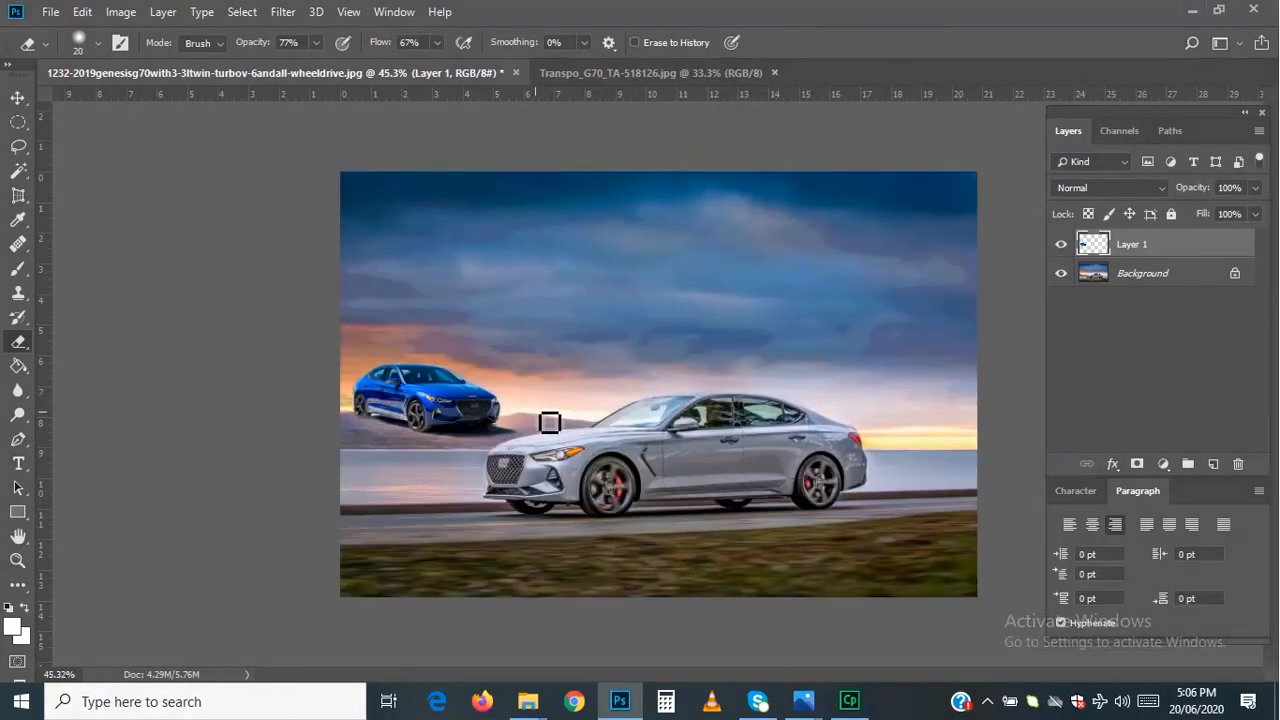
pyautogui.scroll(-1, 560, 423)
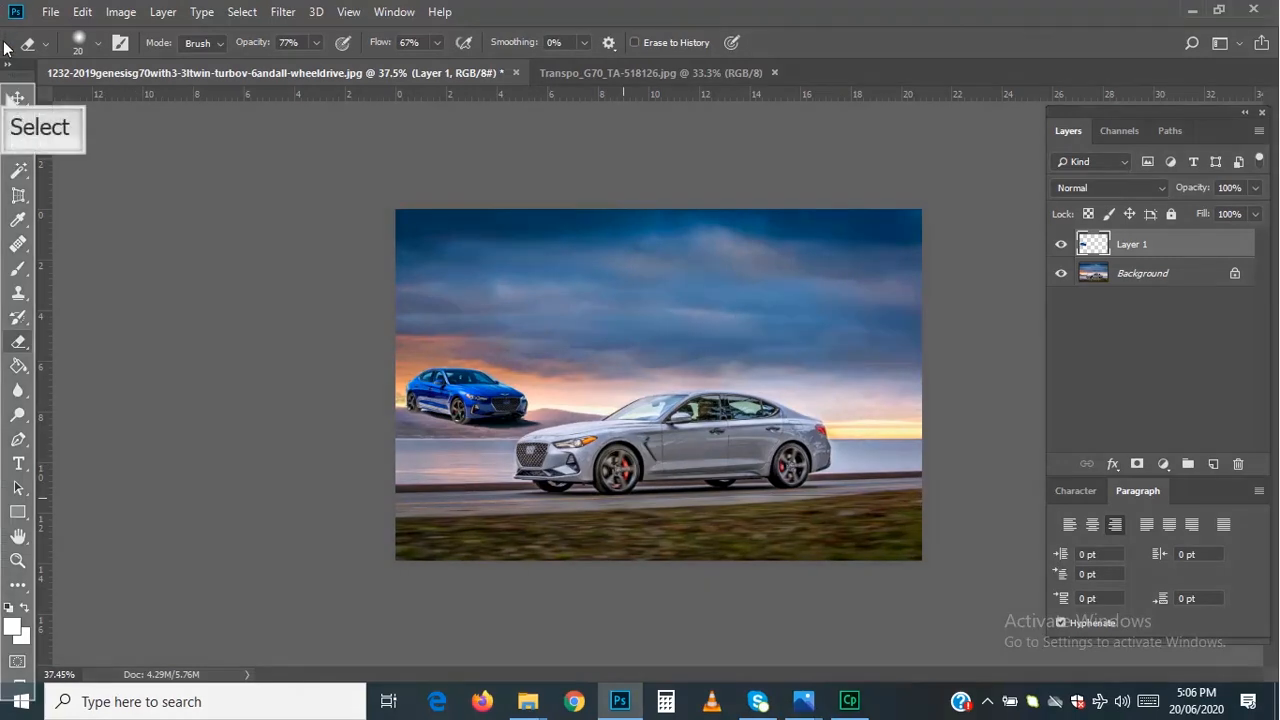
pyautogui.click(17, 97)
pyautogui.click(92, 226)
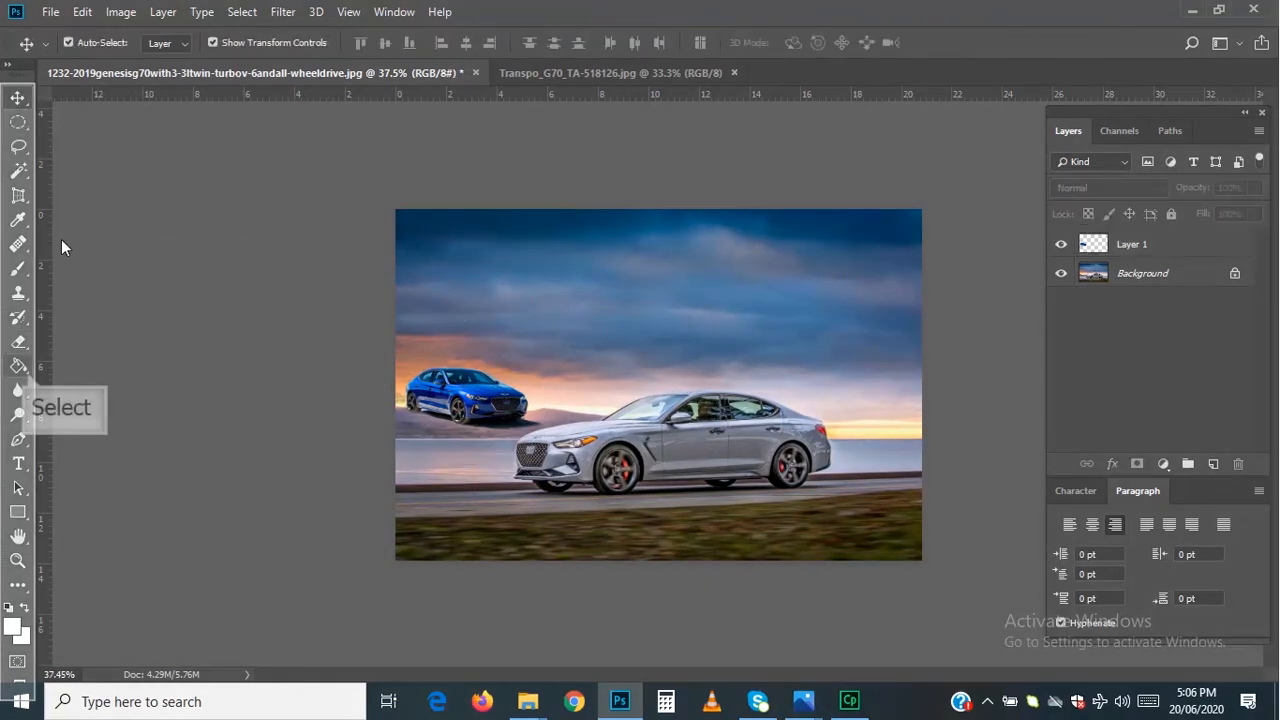
pyautogui.click(27, 375)
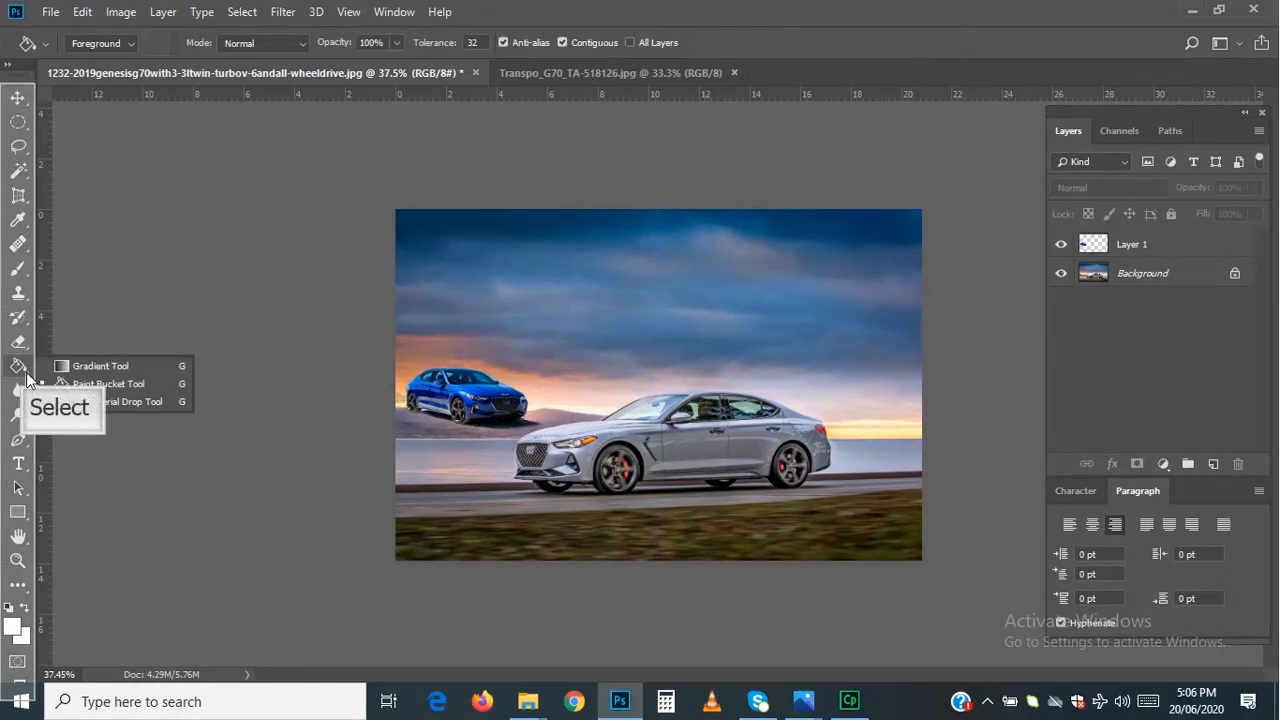
pyautogui.click(26, 374)
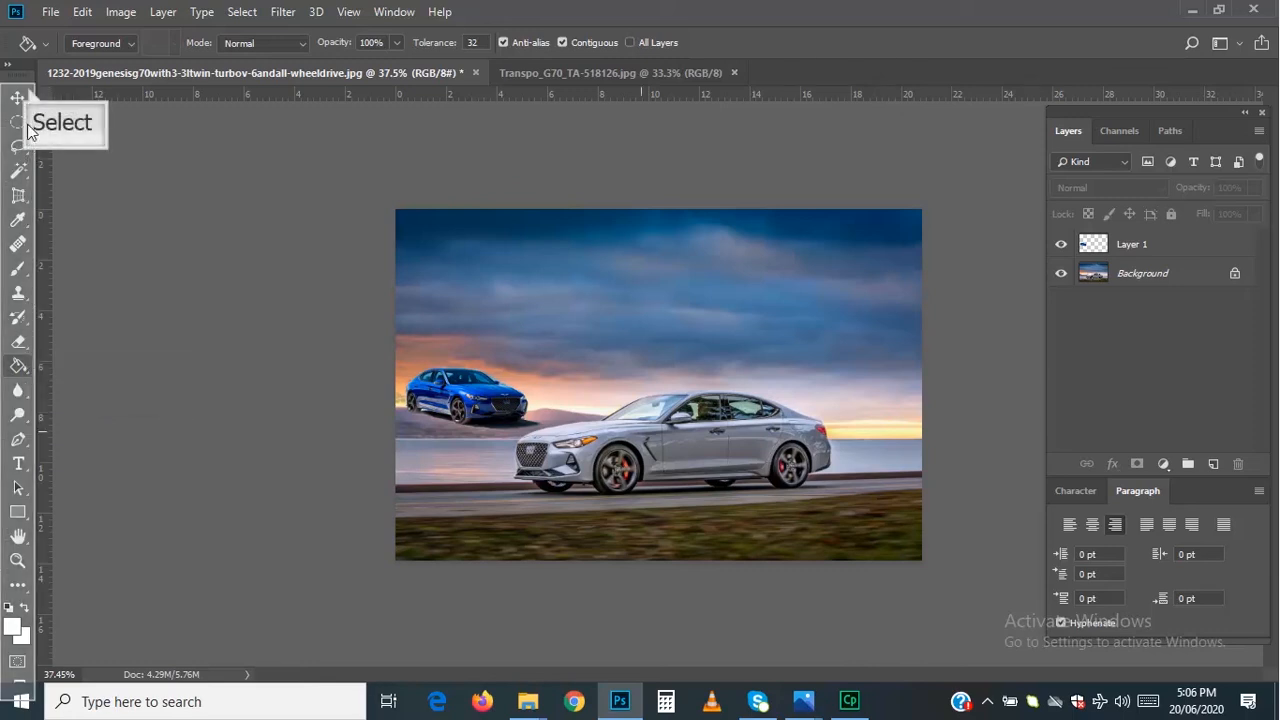
pyautogui.click(28, 88)
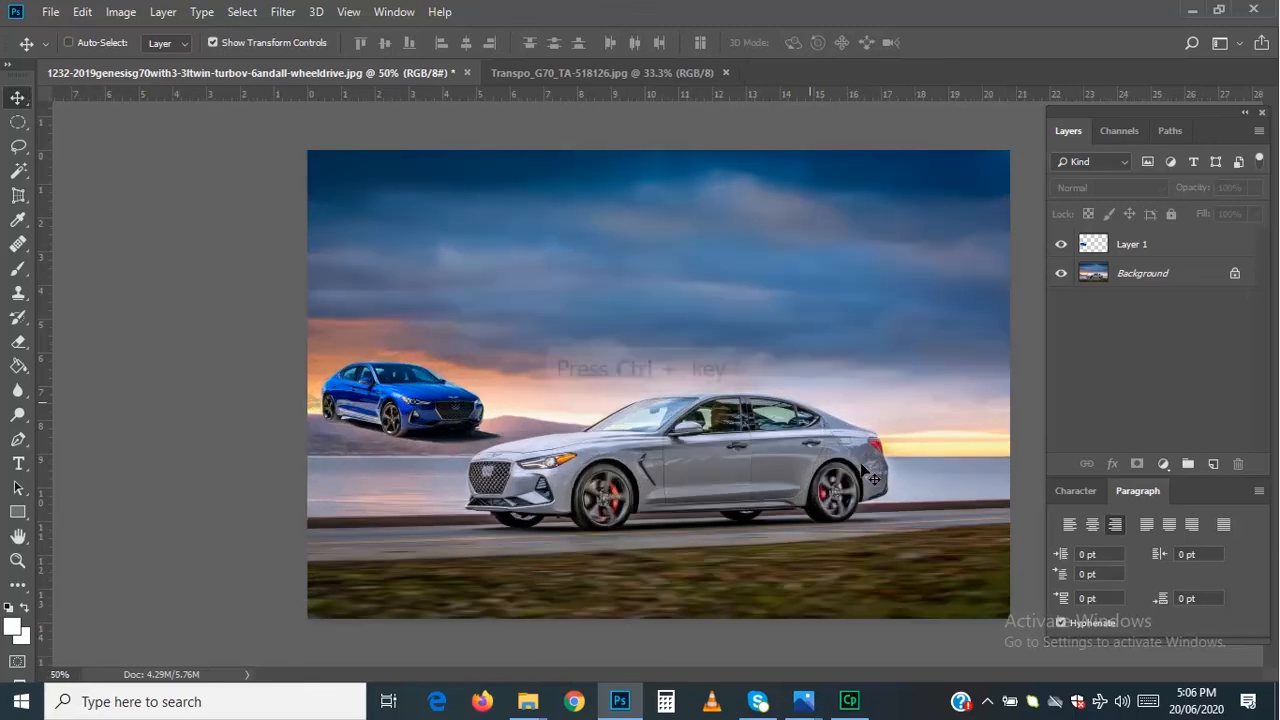
# Examine the finished car composite at magnifications from 200% down to 12.5%, ending at about 50%.
pyautogui.hotkey('ctrl', '+')
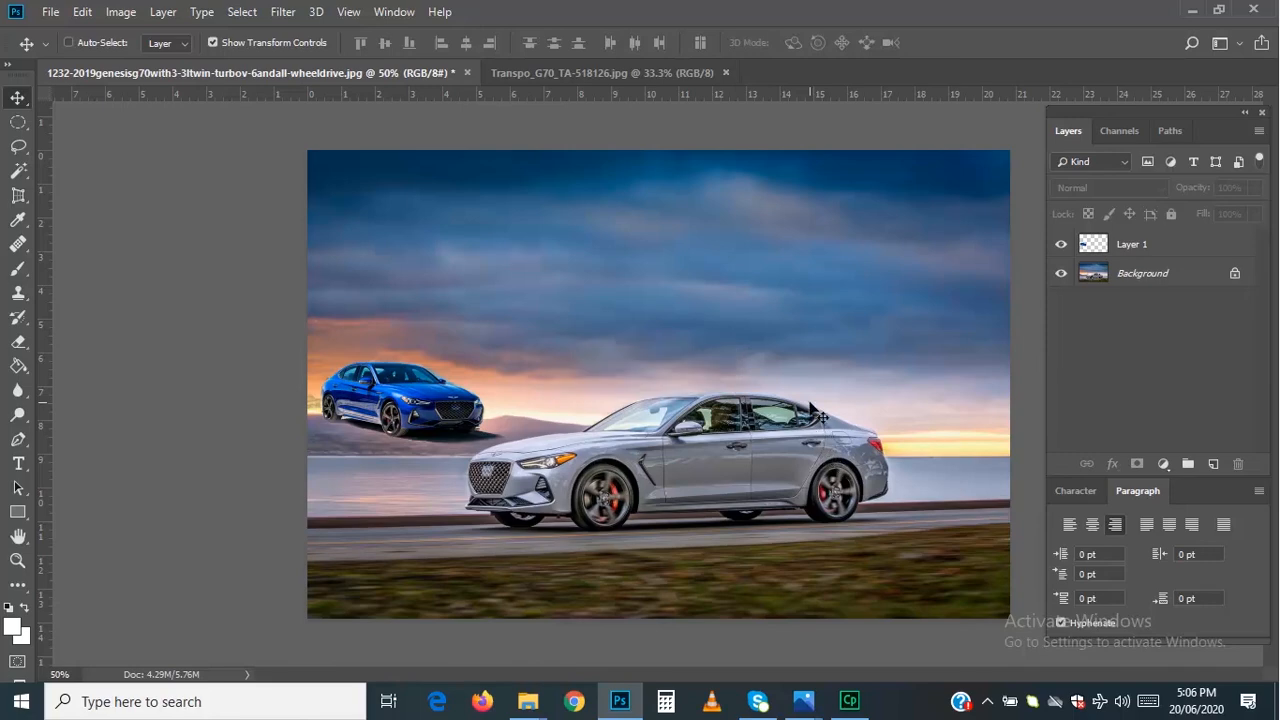
pyautogui.hotkey('ctrl', '+')
pyautogui.hotkey('ctrl', '+')
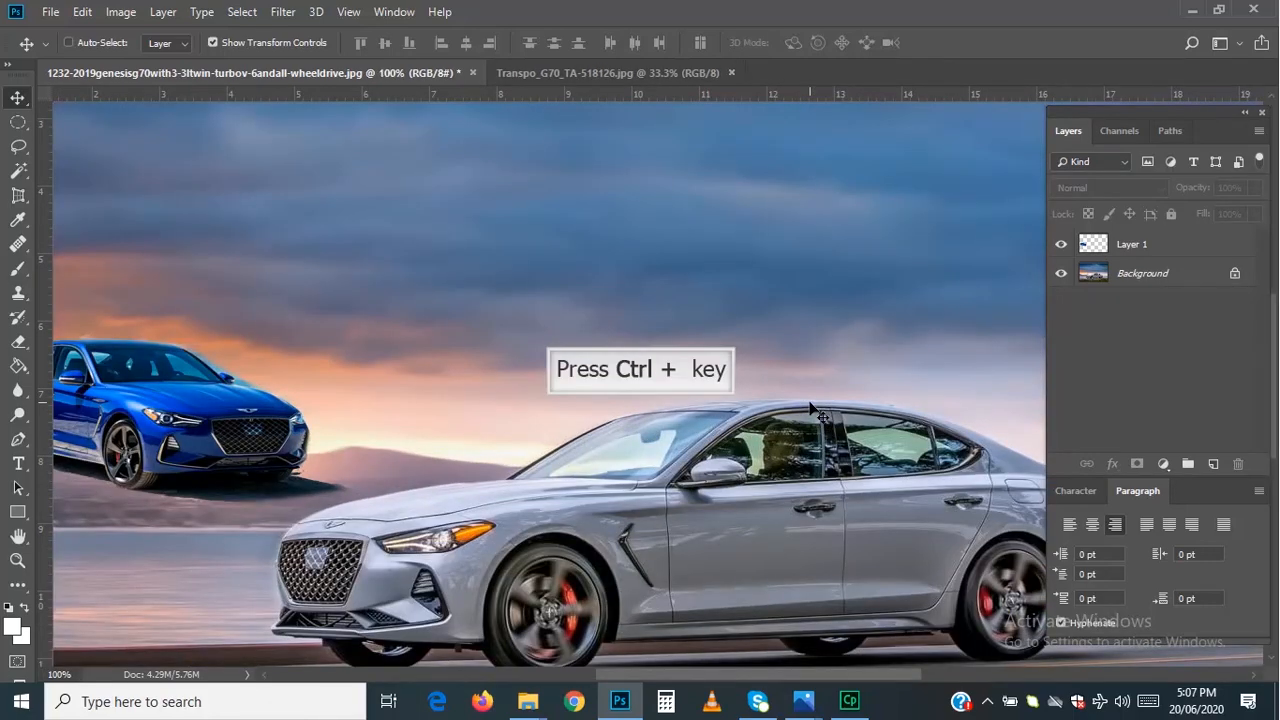
pyautogui.hotkey('ctrl', '+')
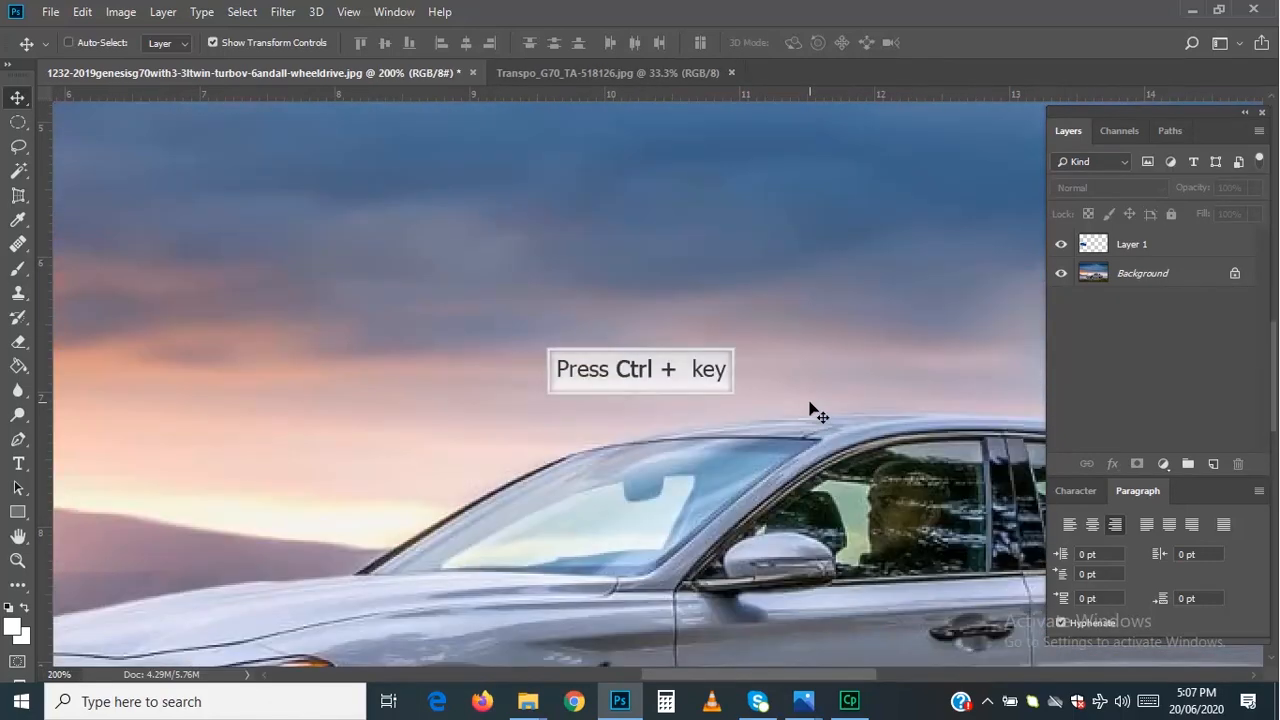
pyautogui.hotkey('ctrl', '-')
pyautogui.hotkey('ctrl', '-')
pyautogui.hotkey('ctrl', '-')
pyautogui.hotkey('ctrl', '-')
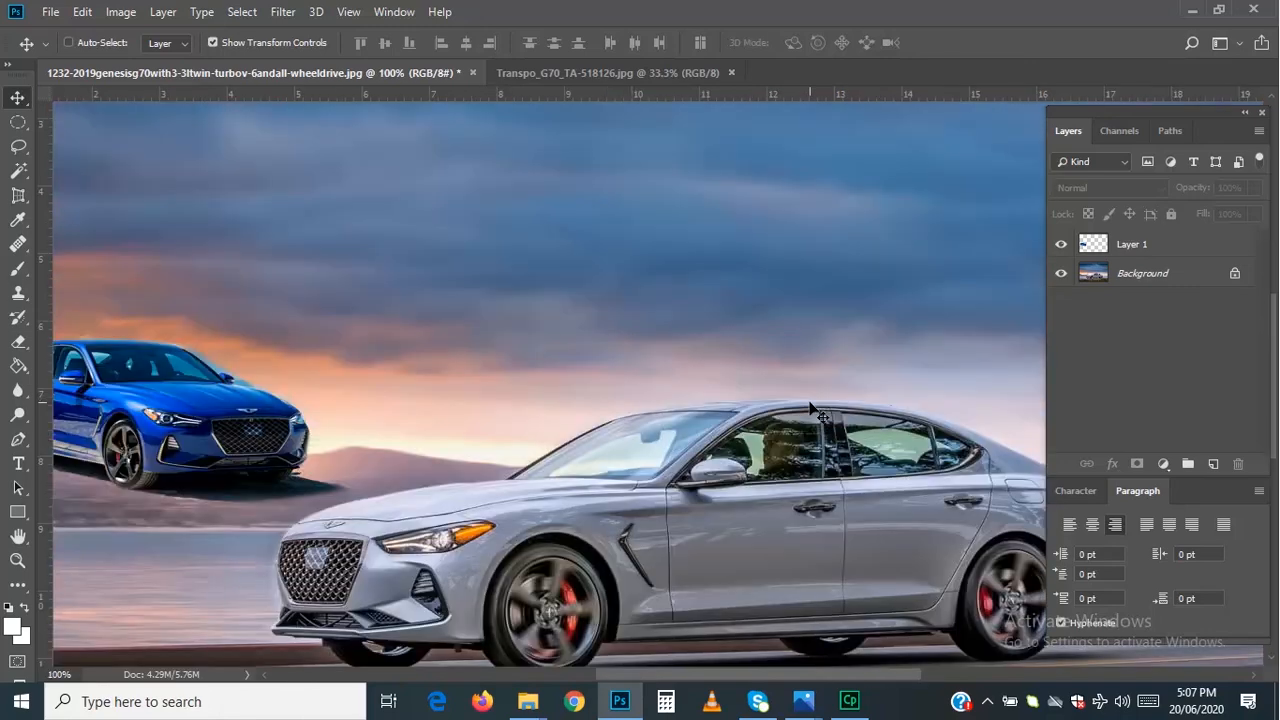
pyautogui.hotkey('ctrl', '-')
pyautogui.hotkey('ctrl', '-')
pyautogui.hotkey('ctrl', '-')
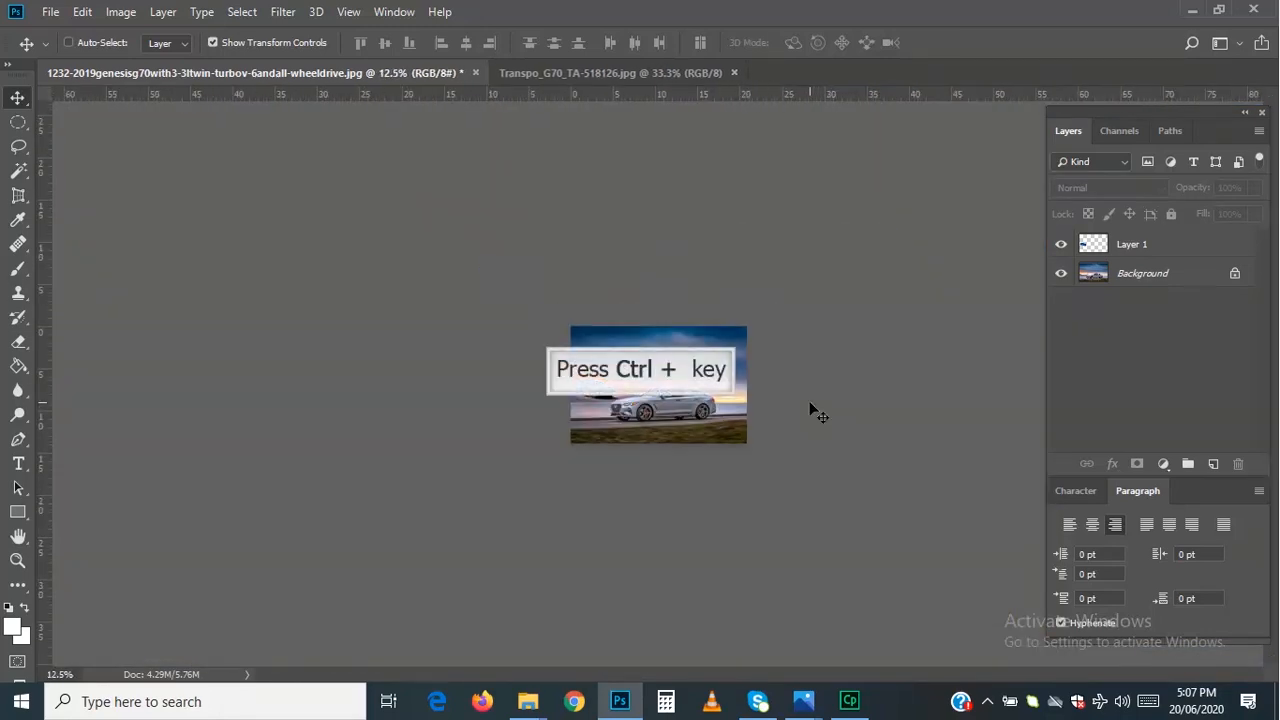
pyautogui.hotkey('ctrl', '+')
pyautogui.hotkey('ctrl', '+')
pyautogui.hotkey('ctrl', '+')
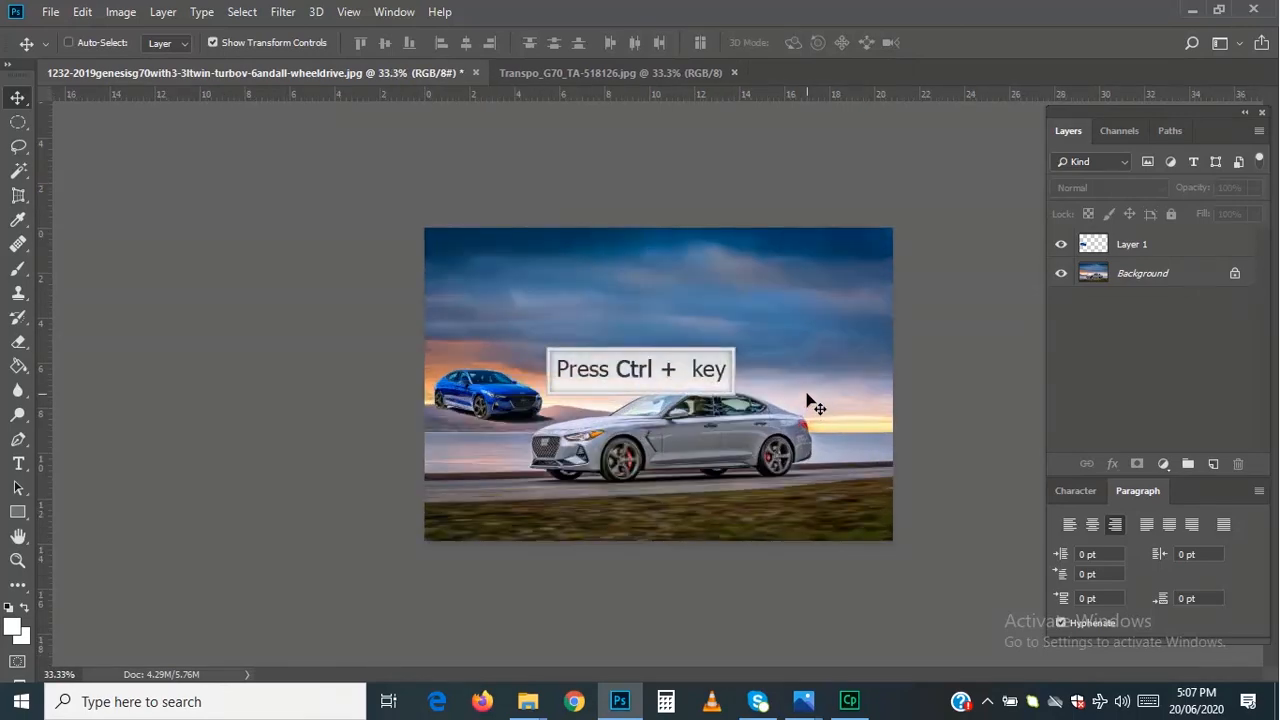
pyautogui.hotkey('ctrl', '+')
pyautogui.hotkey('ctrl', '+')
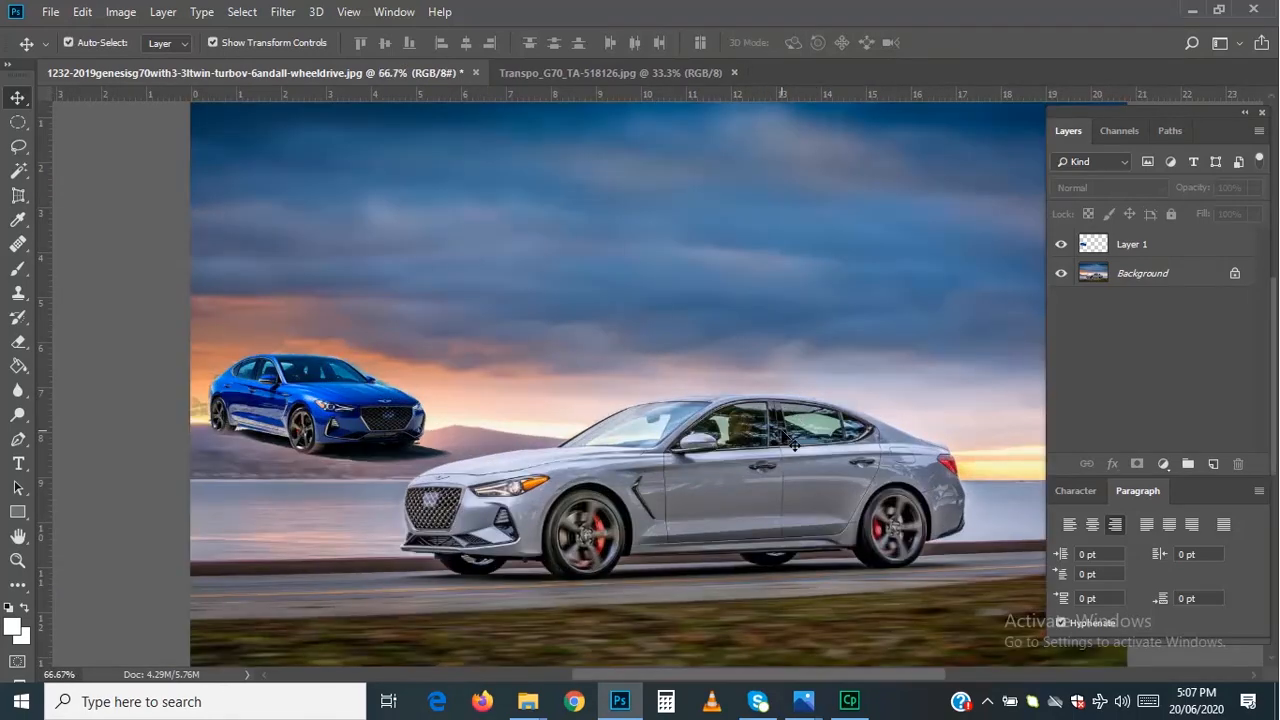
pyautogui.scroll(-3, 793, 445)
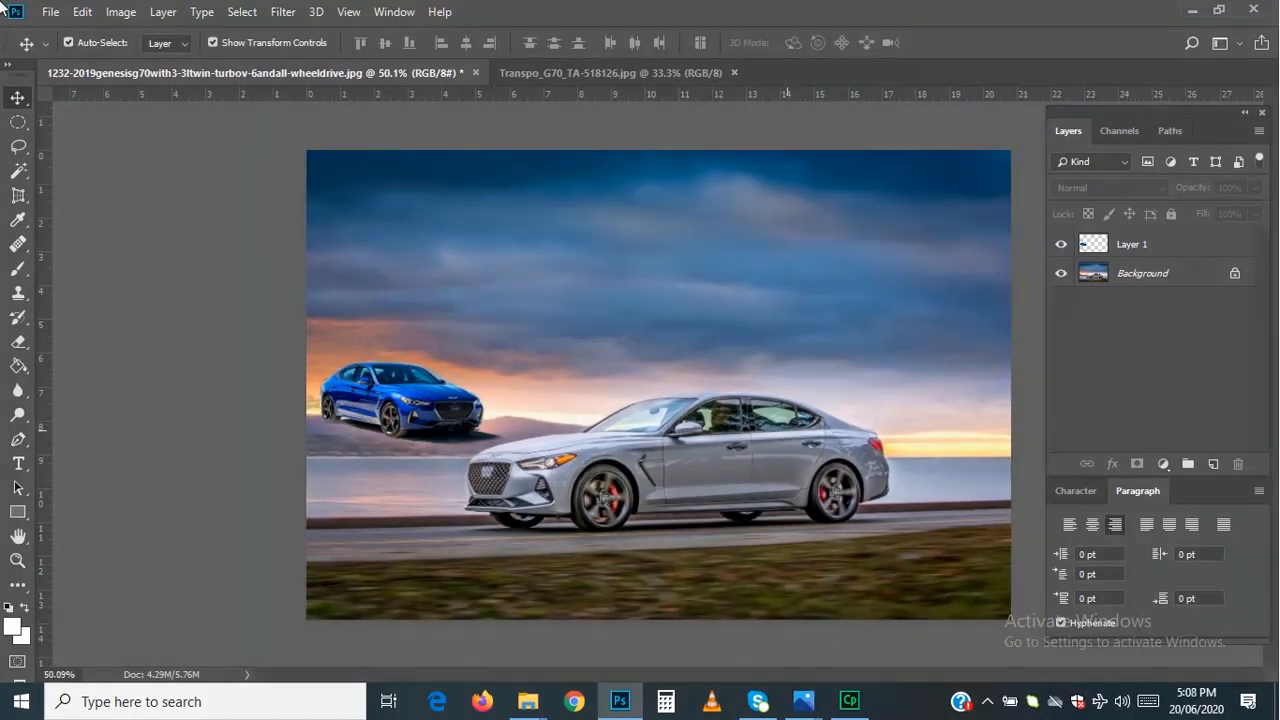